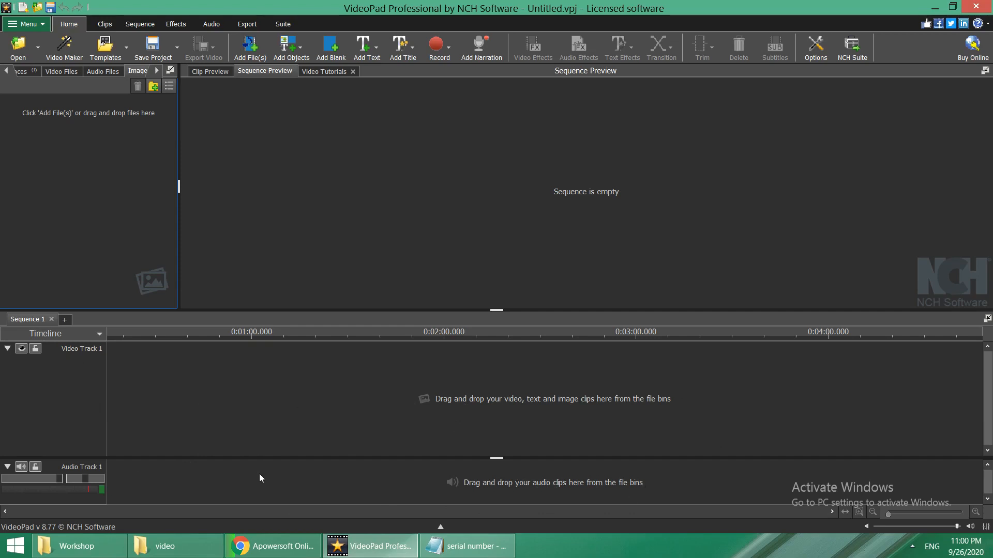
- Start adding files to the project and browse to the Workshop folder in Youtube Videos Stuff > Library on Local Disk (D:)
right_click(87, 139)
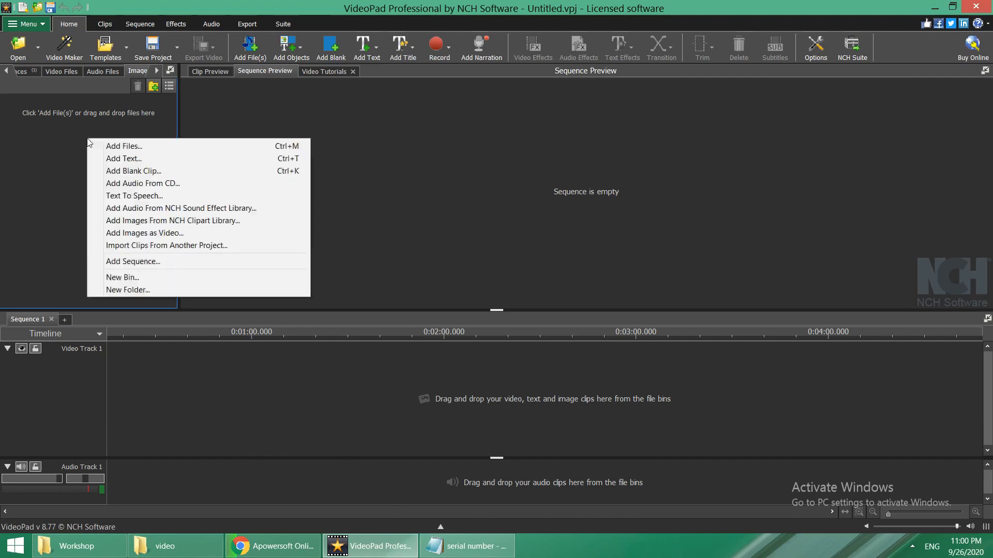
click(99, 147)
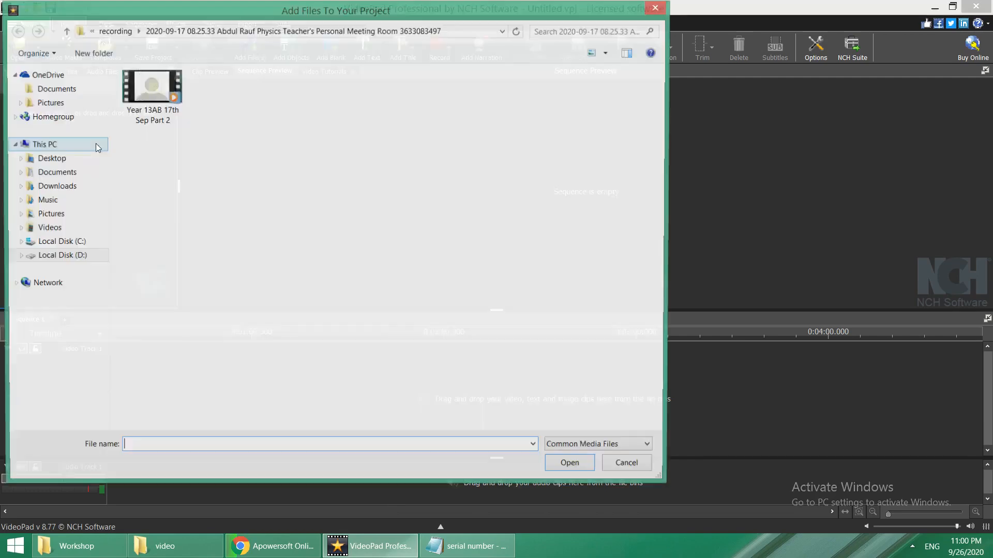
click(66, 261)
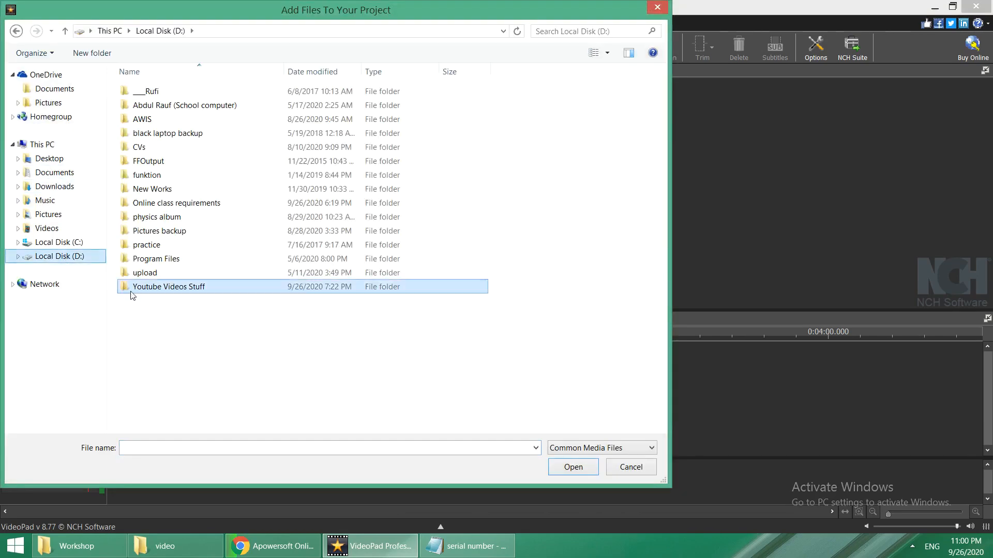
double_click(157, 291)
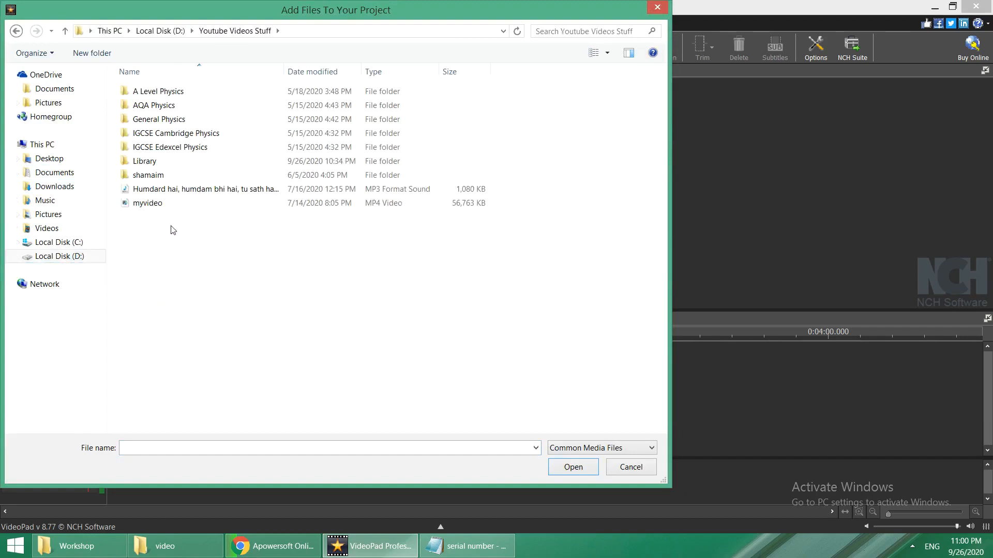
double_click(146, 162)
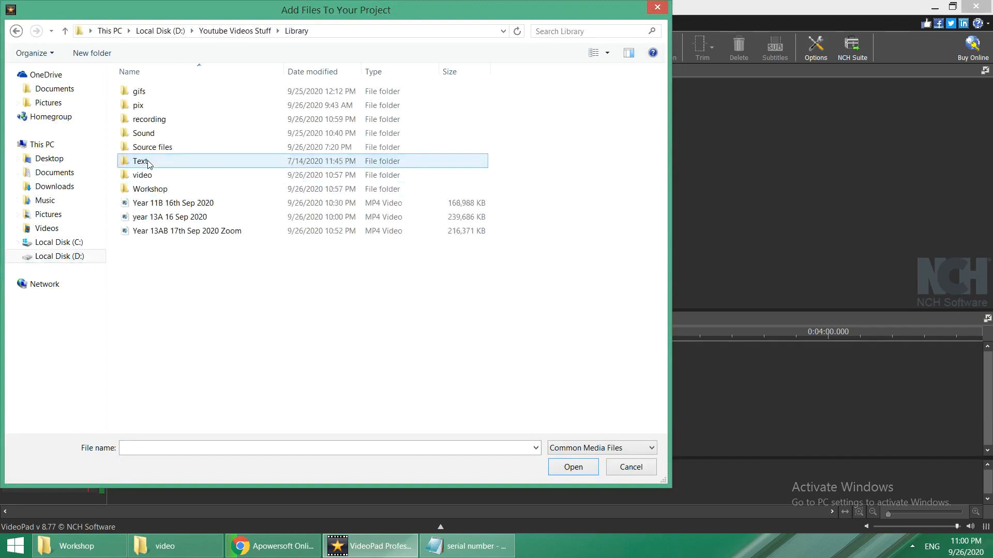
double_click(148, 189)
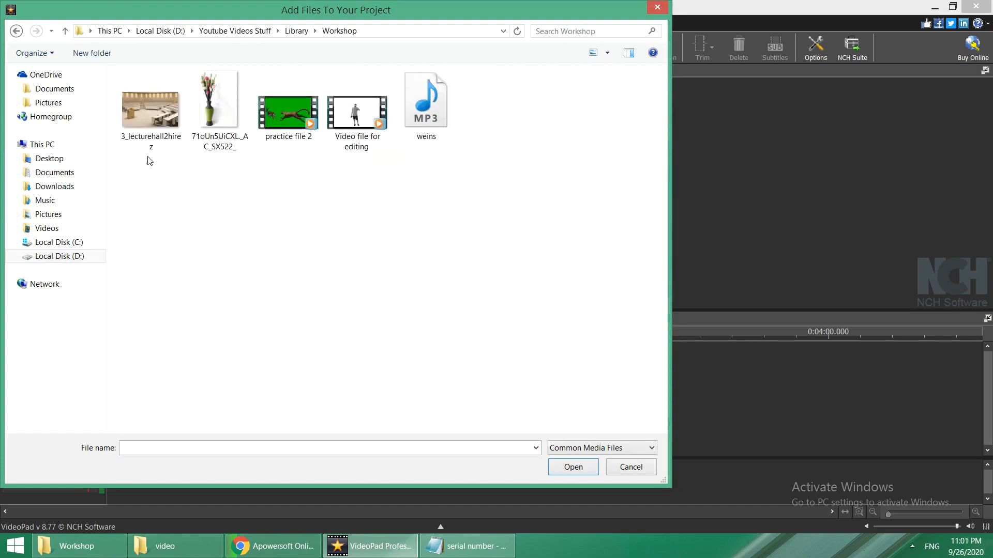
- Import all five Workshop files: the lecture hall and vase images, practice file 2, Video file for editing, and weins
click(150, 135)
click(206, 142)
click(287, 149)
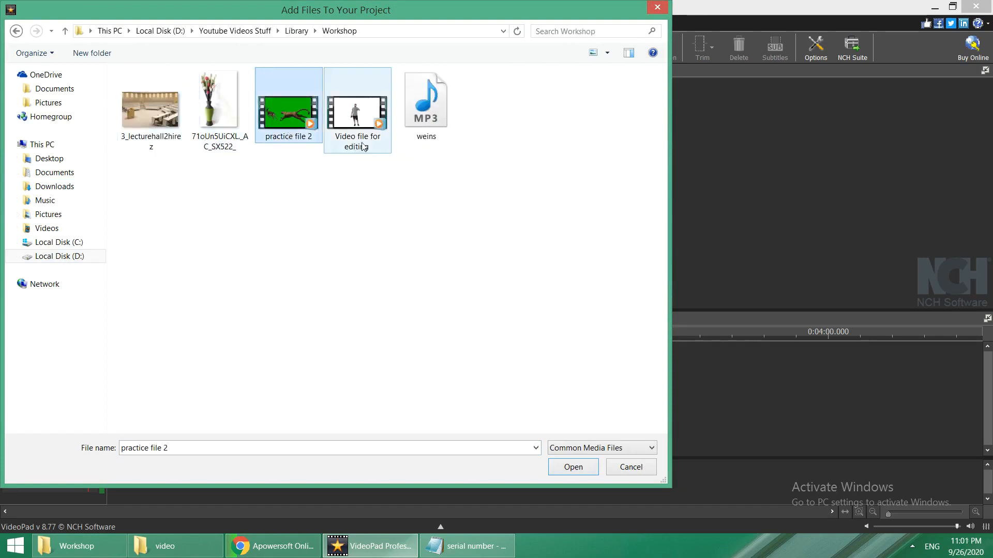
click(362, 142)
click(427, 144)
drag(550, 220, 135, 68)
click(573, 467)
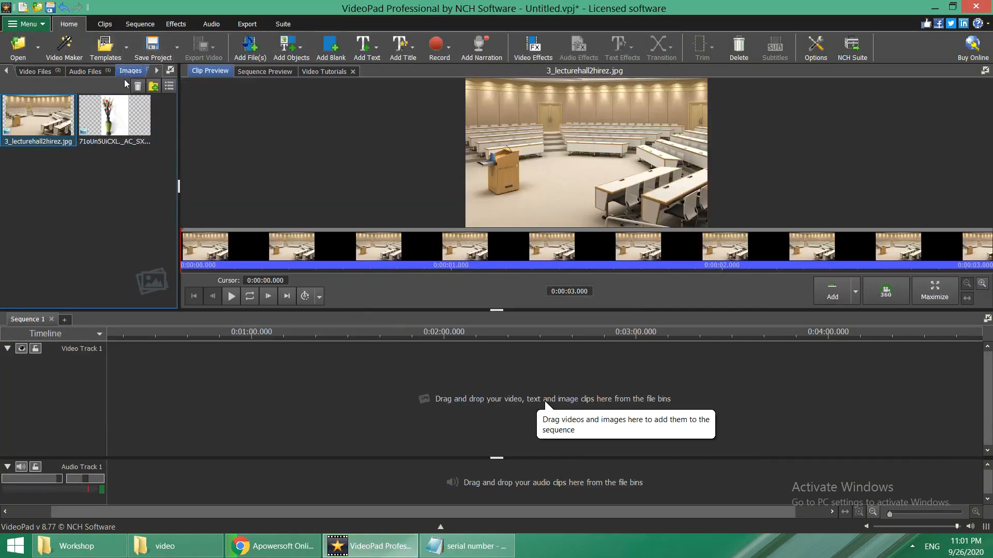
- Look through the audio, video and image bins to check where the imported files were sorted
click(156, 71)
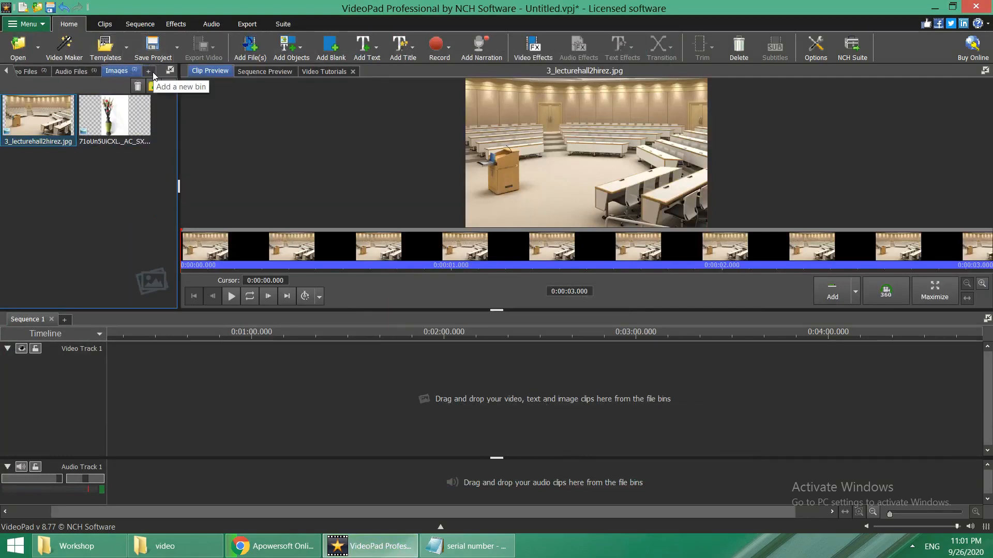
click(75, 71)
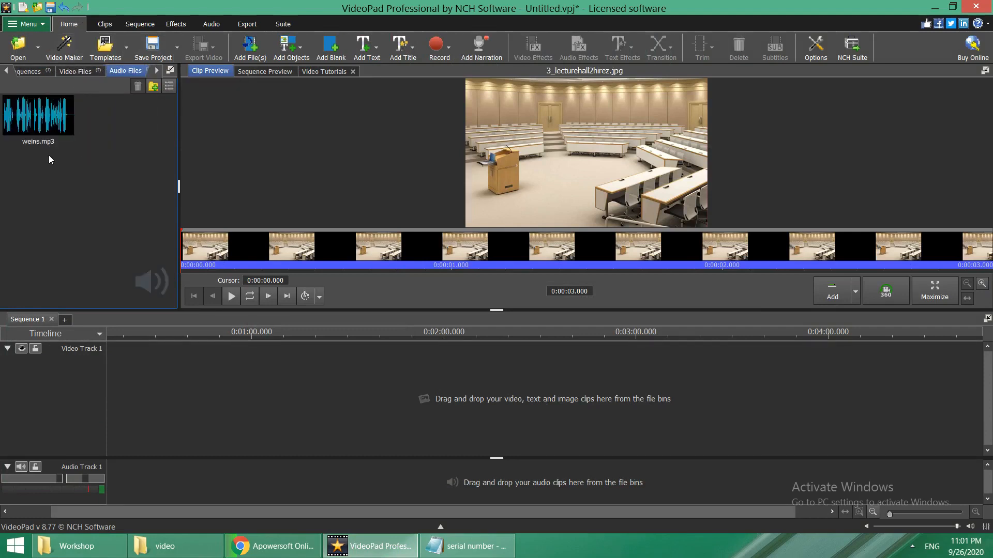
click(31, 72)
click(73, 70)
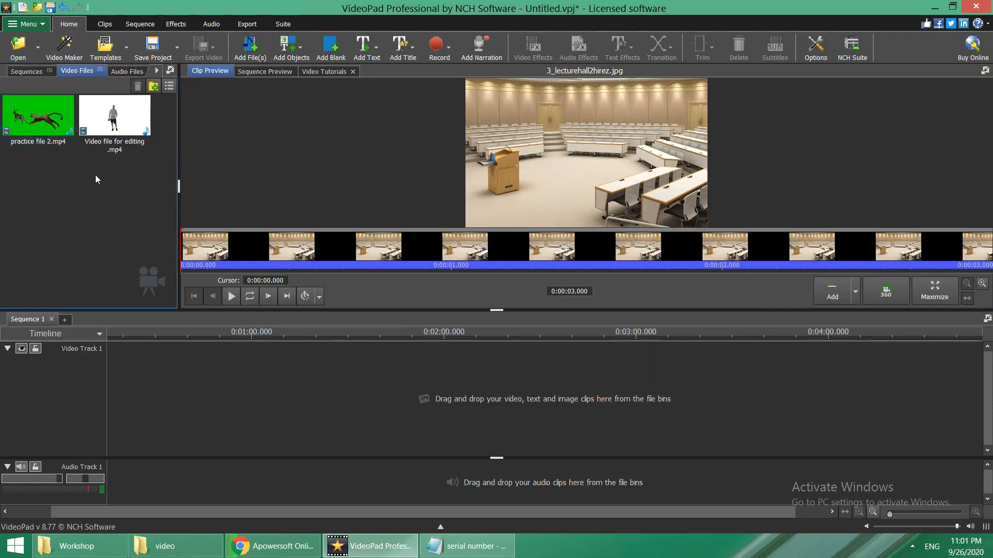
click(139, 72)
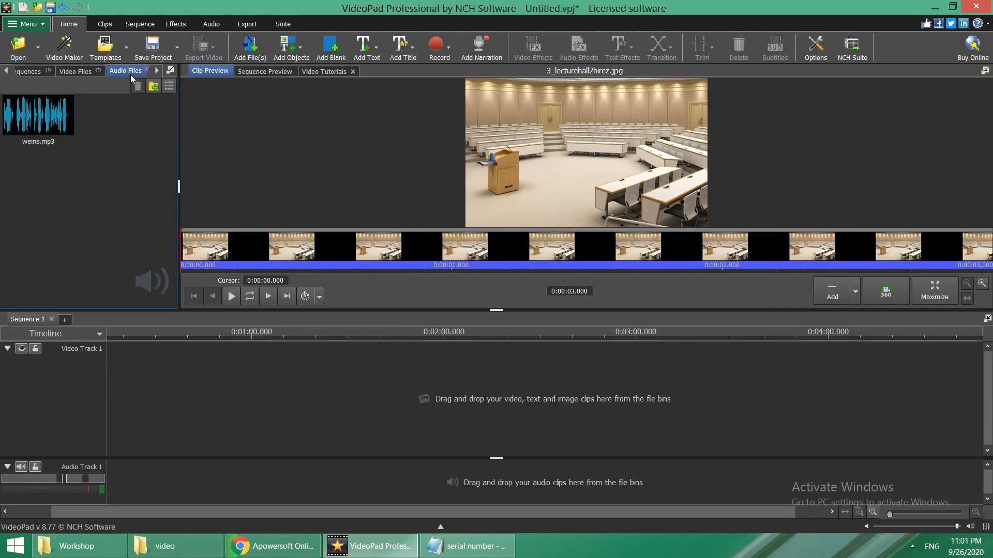
click(156, 71)
click(132, 73)
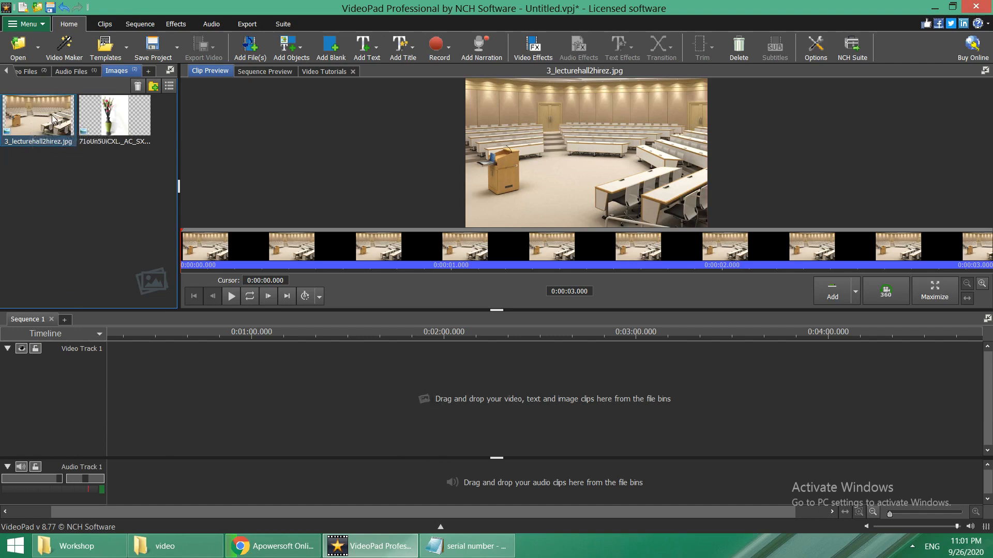
- Place 3_lecturehall2hirez.jpg at the start of Video Track 1, scrub through it and return the playhead to the beginning
drag(41, 111, 148, 369)
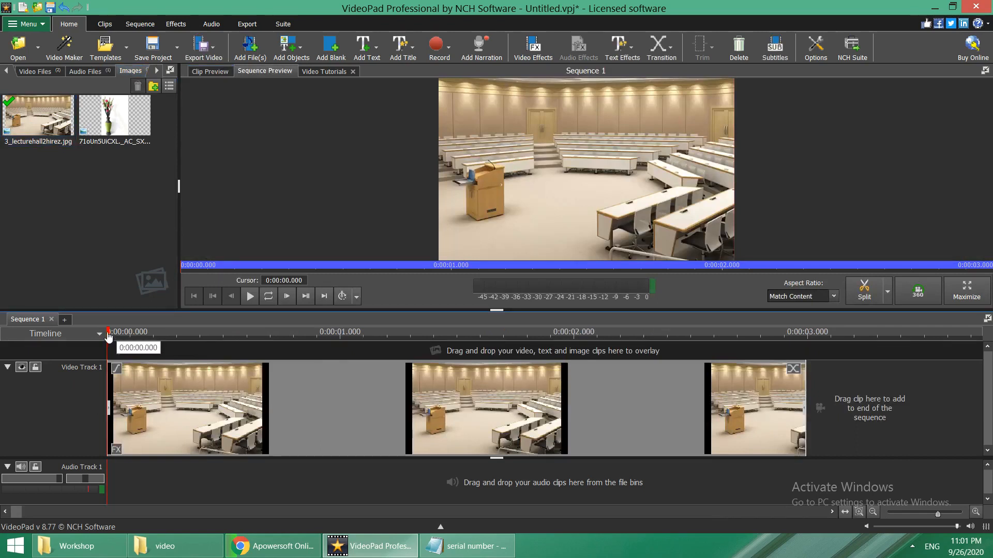
click(210, 377)
drag(211, 377, 287, 432)
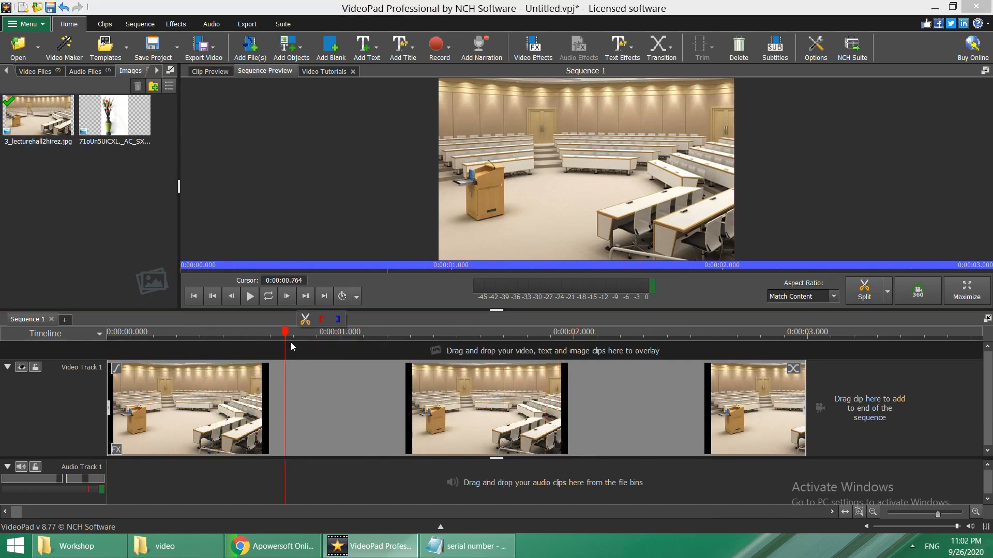
drag(286, 373, 104, 392)
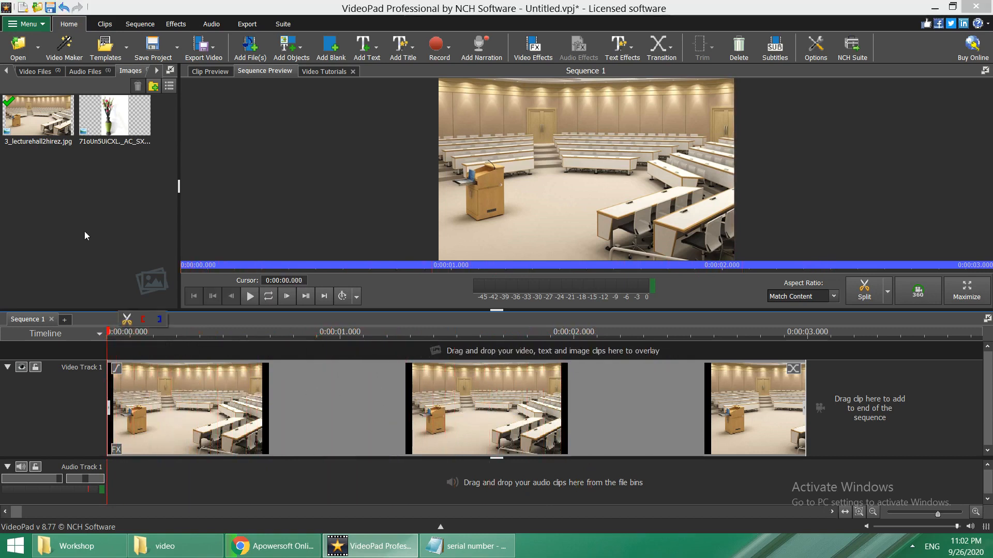
- Overlay Video file for editing.mp4 on a new track above the lecture hall image and align it to the sequence start
click(42, 72)
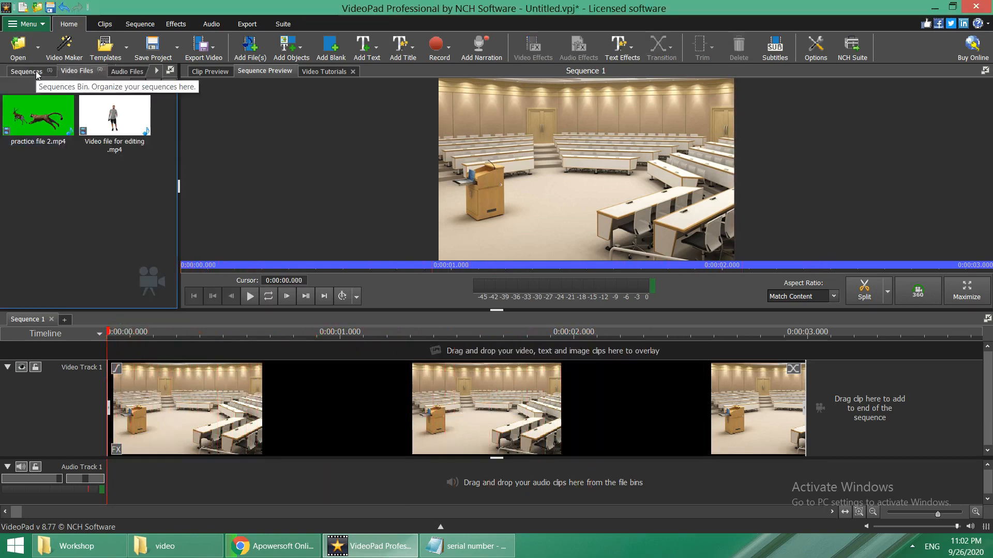
click(101, 123)
drag(103, 118, 218, 345)
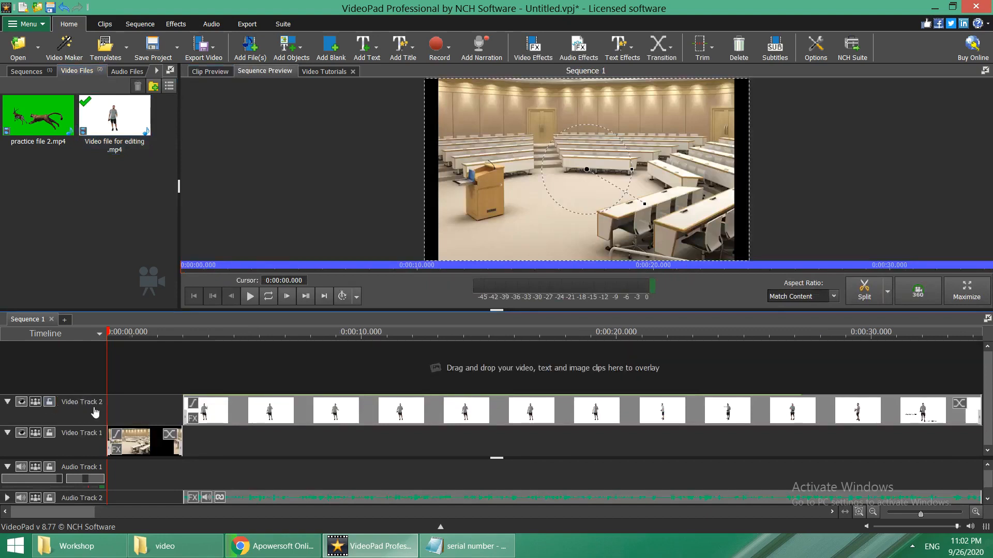
drag(252, 418, 176, 412)
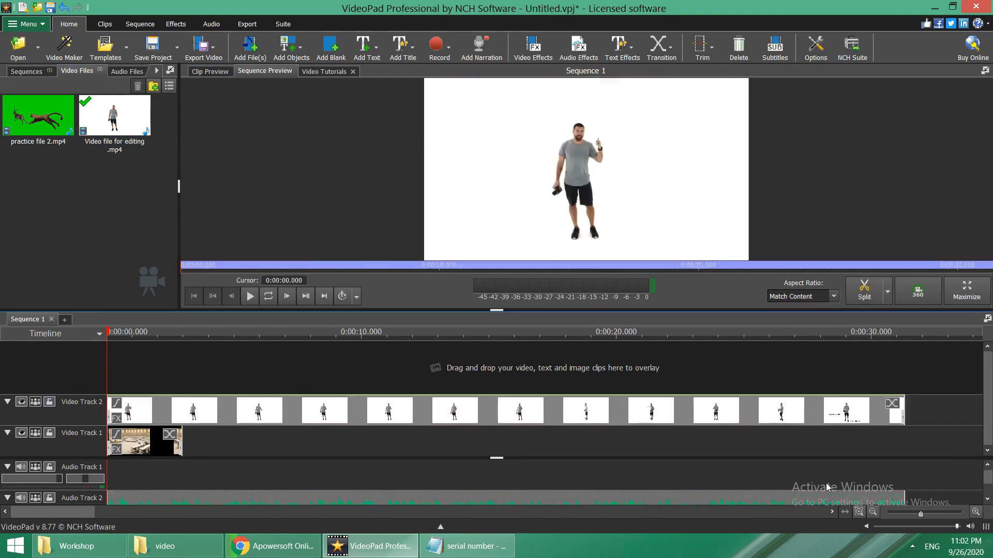
click(987, 500)
click(987, 500)
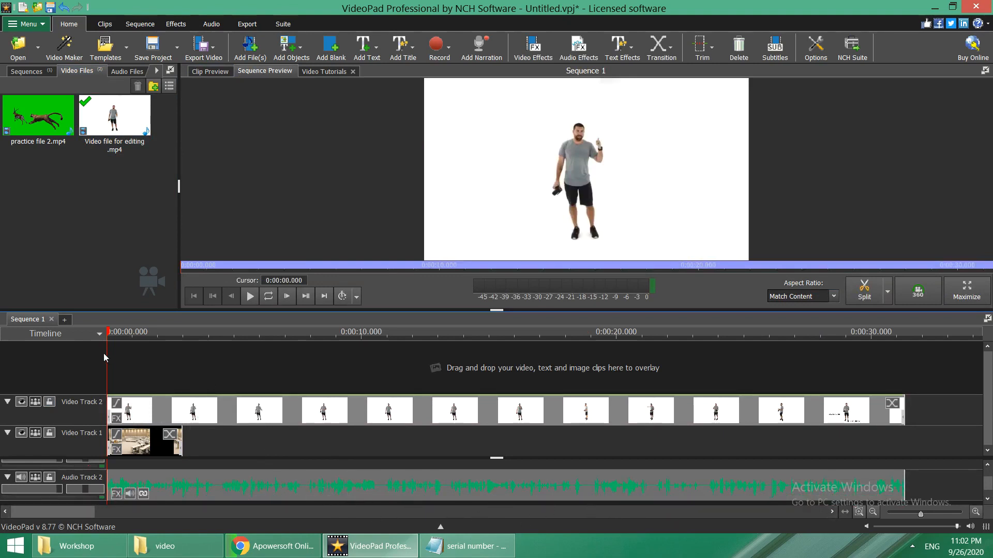
- Compare the lecture hall image on Video Track 1 with the presenter video on Video Track 2 by previewing each clip
click(128, 447)
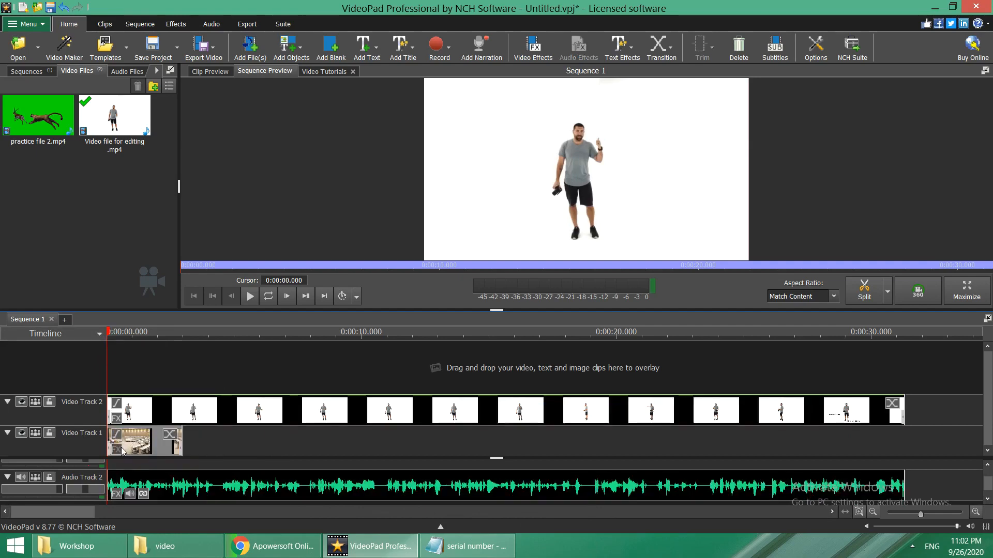
click(130, 441)
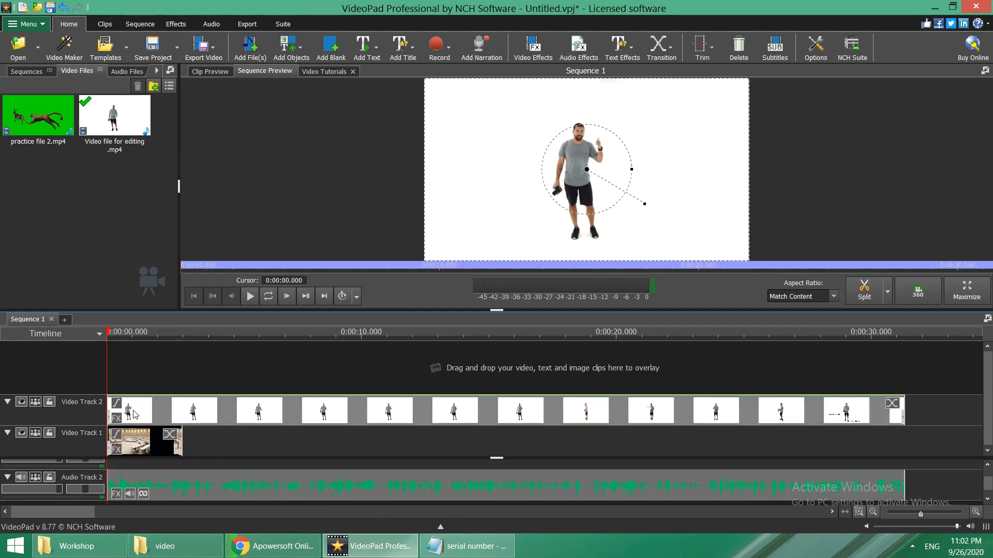
click(130, 441)
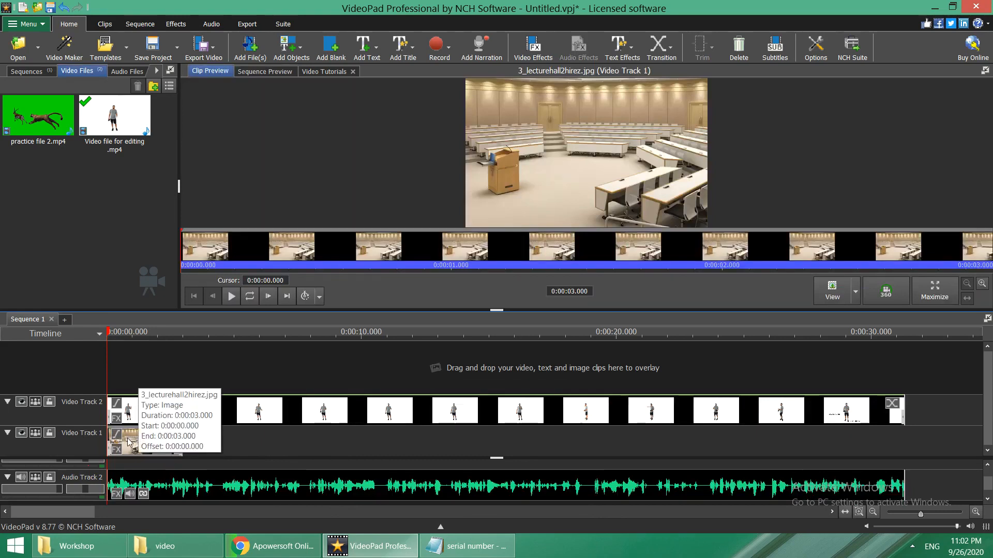
click(137, 414)
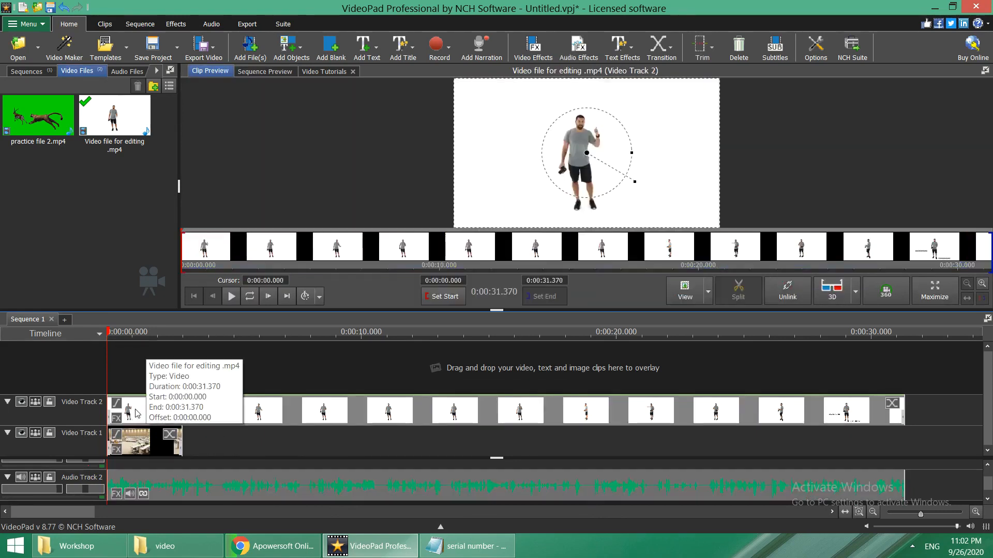
click(125, 448)
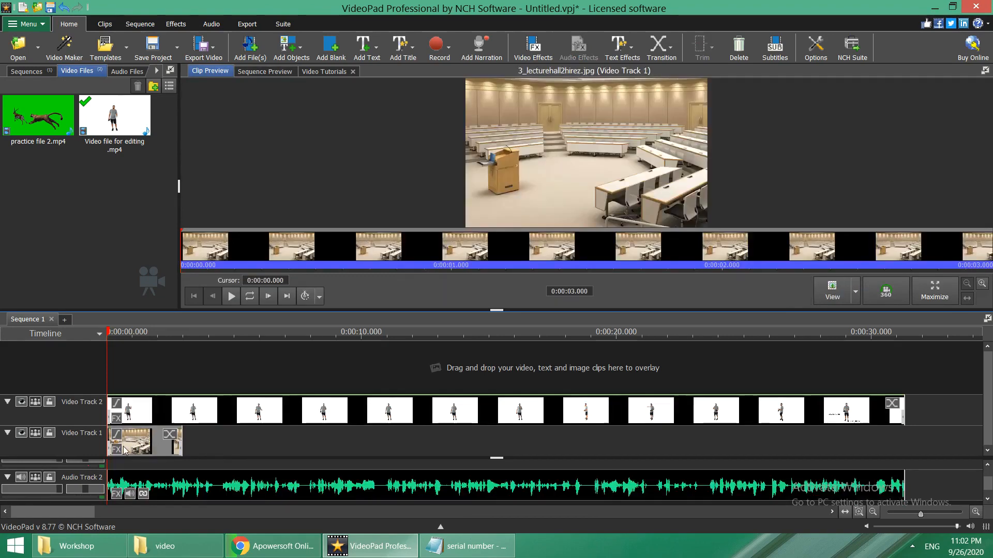
click(135, 420)
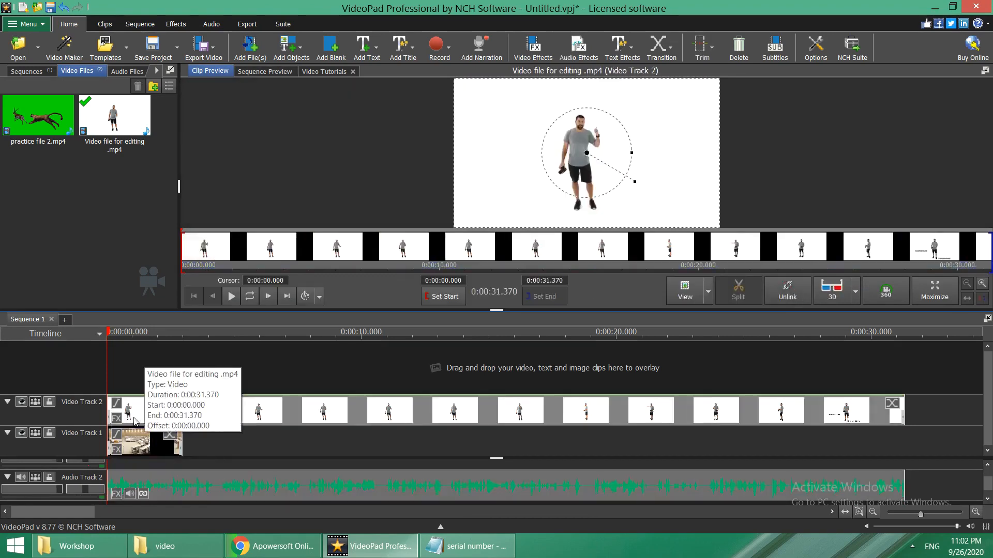
click(135, 437)
- Scale down the presenter video on Video Track 2 and move it slightly left of centre over the lecture hall background
click(137, 418)
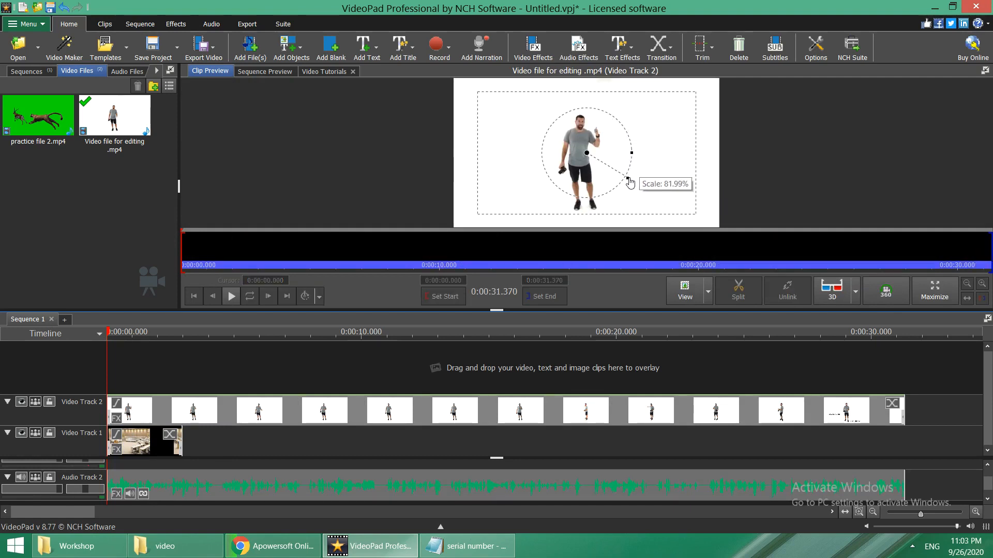
drag(635, 186, 618, 178)
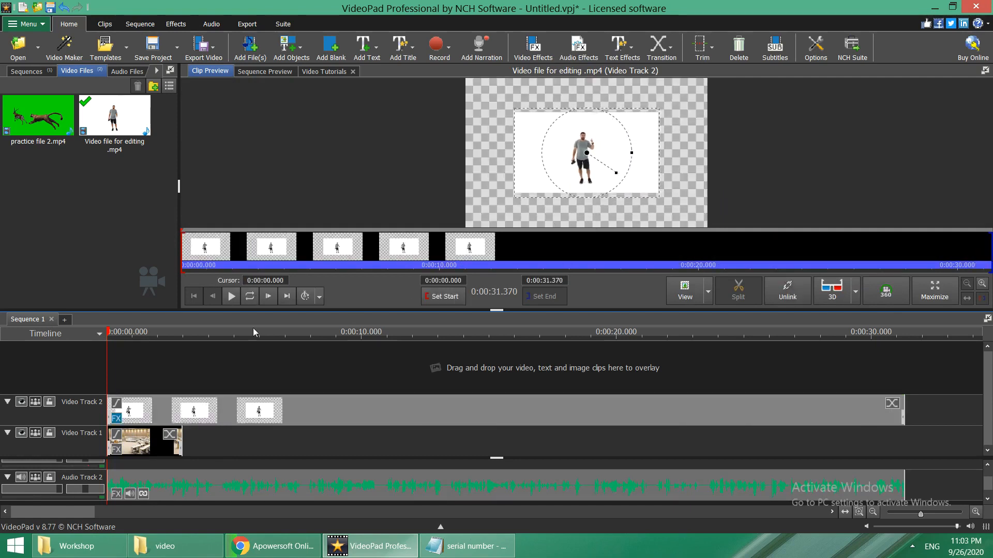
click(112, 335)
drag(112, 335, 127, 339)
drag(620, 198, 627, 202)
drag(626, 207, 558, 212)
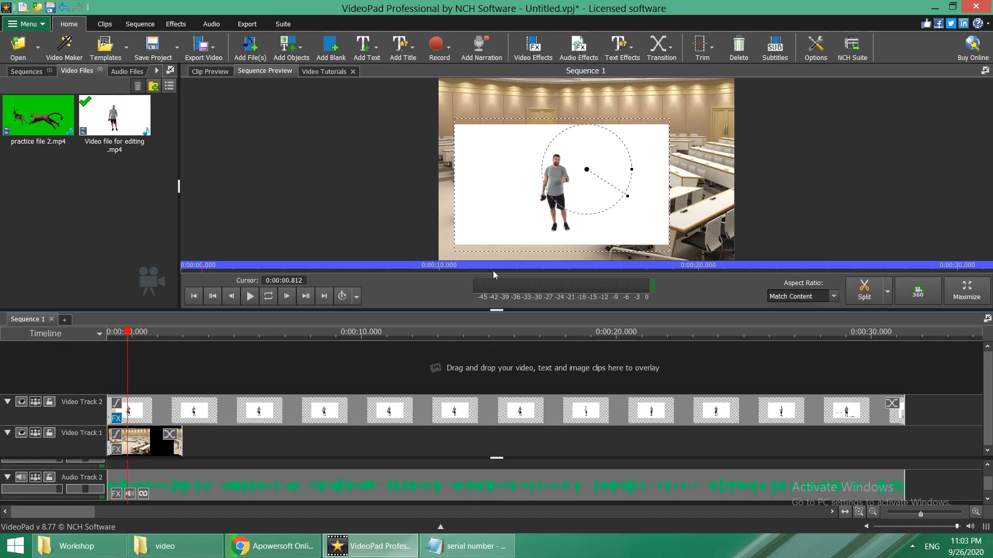
- Play the sequence from the beginning past the end of the lecture hall image, then pause it
drag(129, 333, 110, 334)
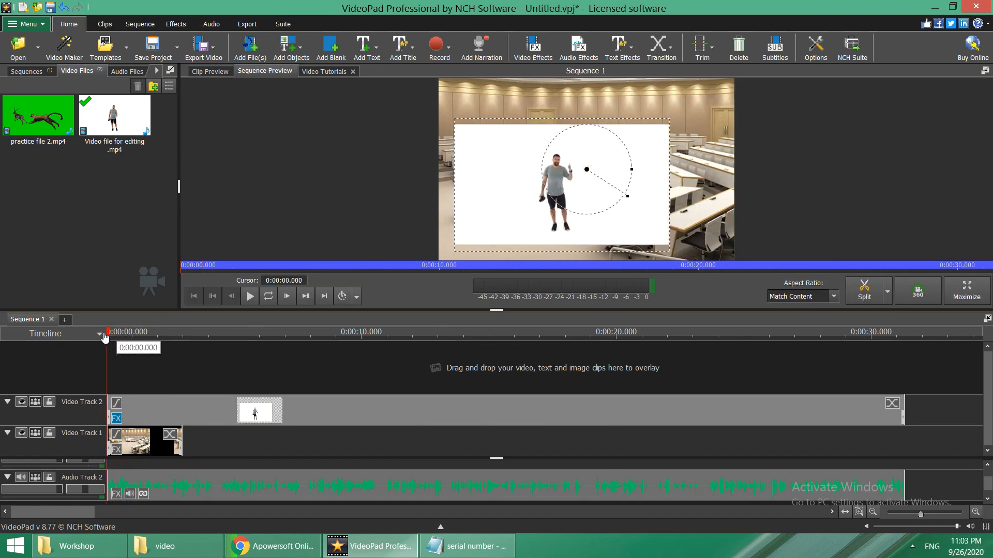
click(249, 296)
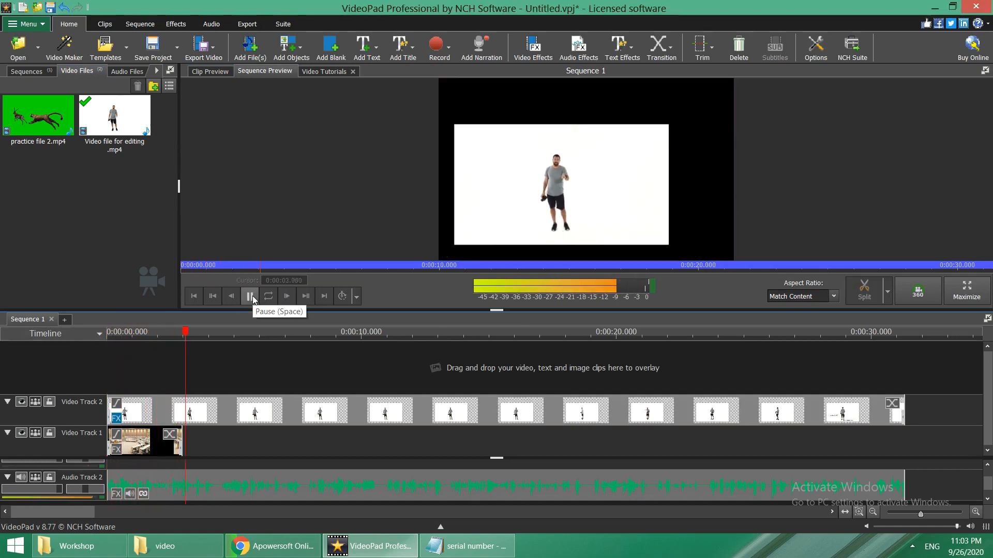
click(251, 297)
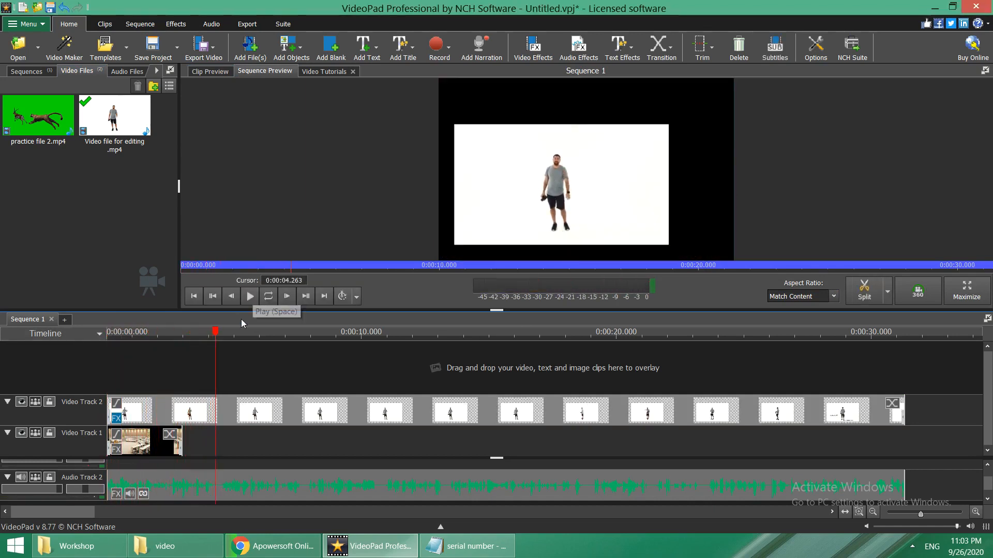
- Extend the lecture hall image on Video Track 1 to the end of the presenter video and scrub the sequence to check it
drag(216, 335, 900, 449)
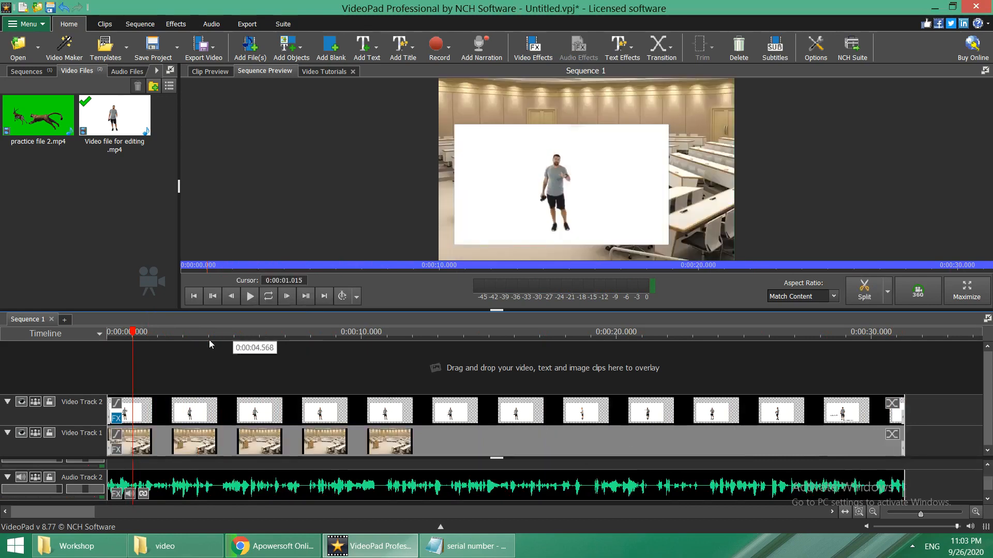
drag(133, 331, 640, 372)
drag(698, 385, 191, 430)
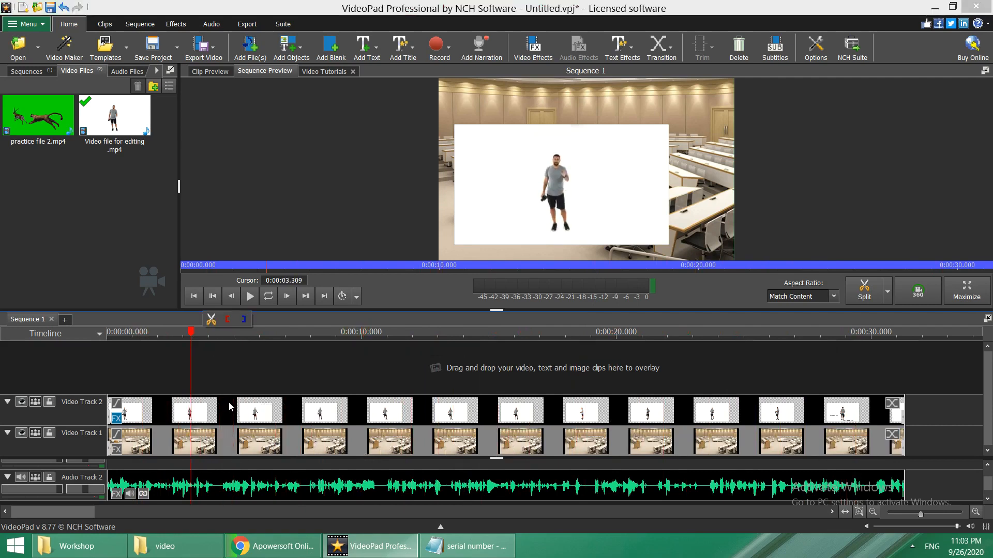
drag(190, 336, 211, 336)
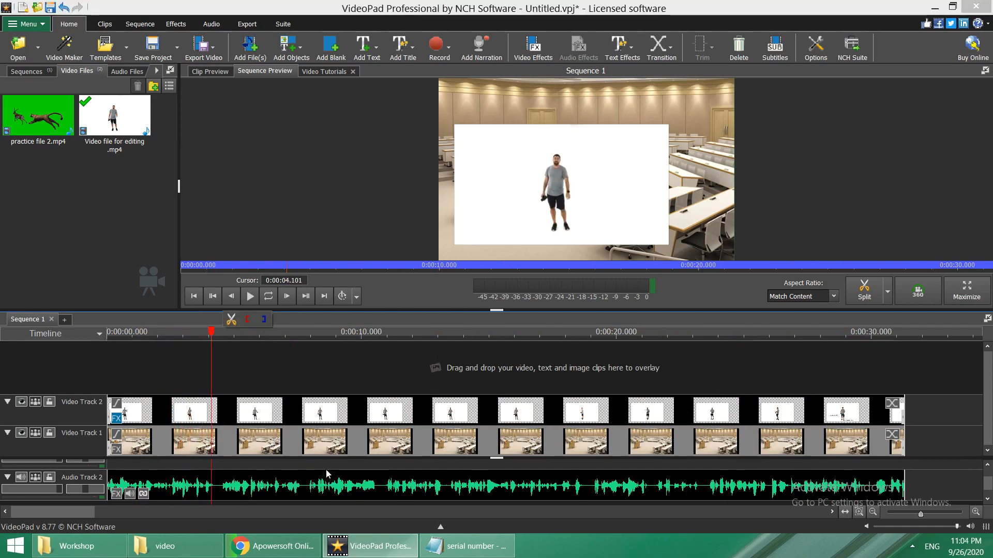
- Add a Green Screen effect to the presenter video on Video Track 2
drag(211, 336, 396, 336)
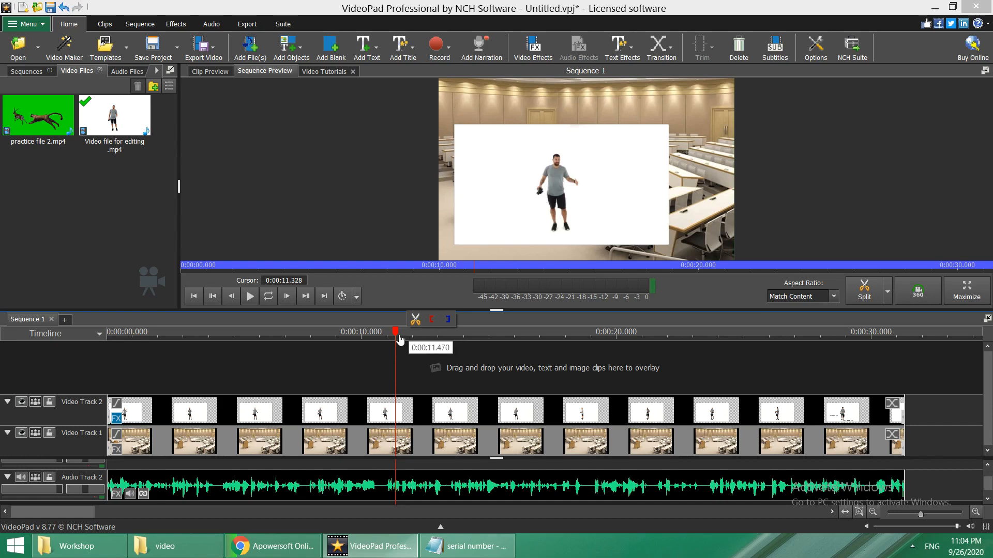
drag(397, 335, 293, 335)
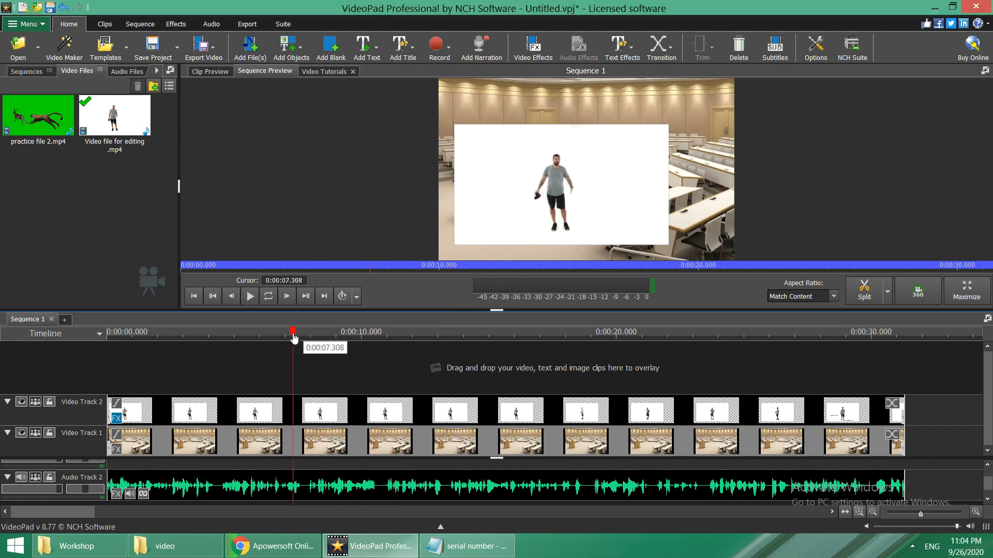
right_click(381, 417)
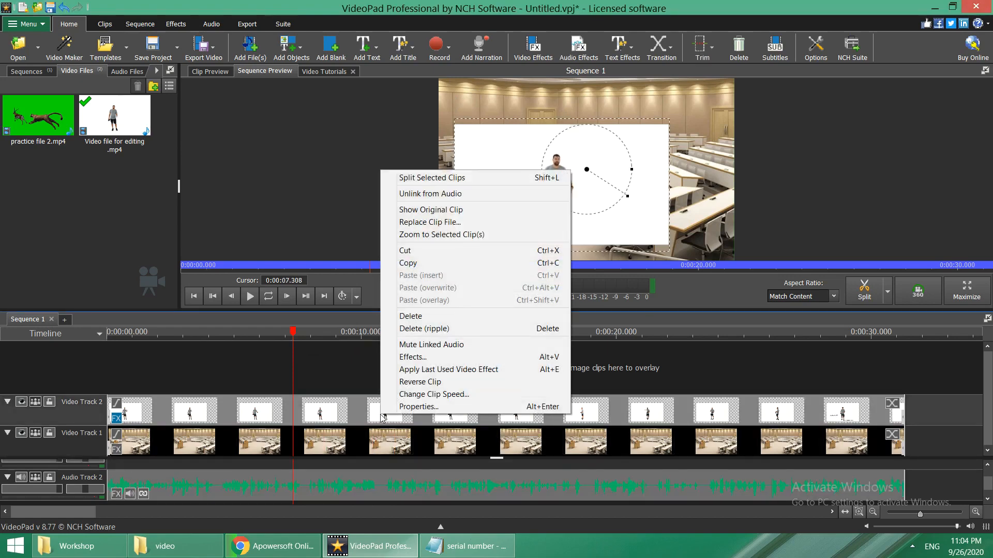
click(411, 358)
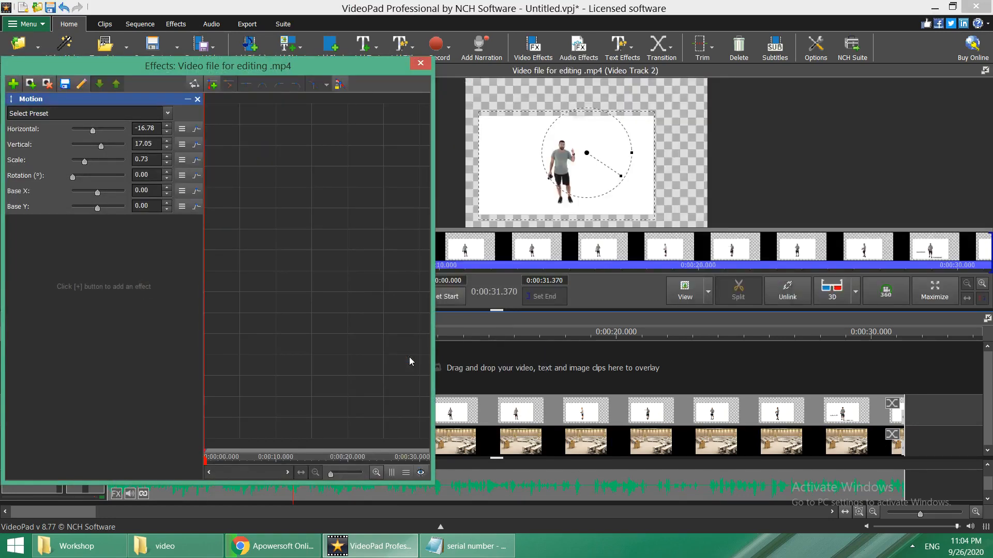
mouse_move(243, 67)
mouse_down()
mouse_move(268, 20)
mouse_move(288, 68)
mouse_move(246, 76)
mouse_up()
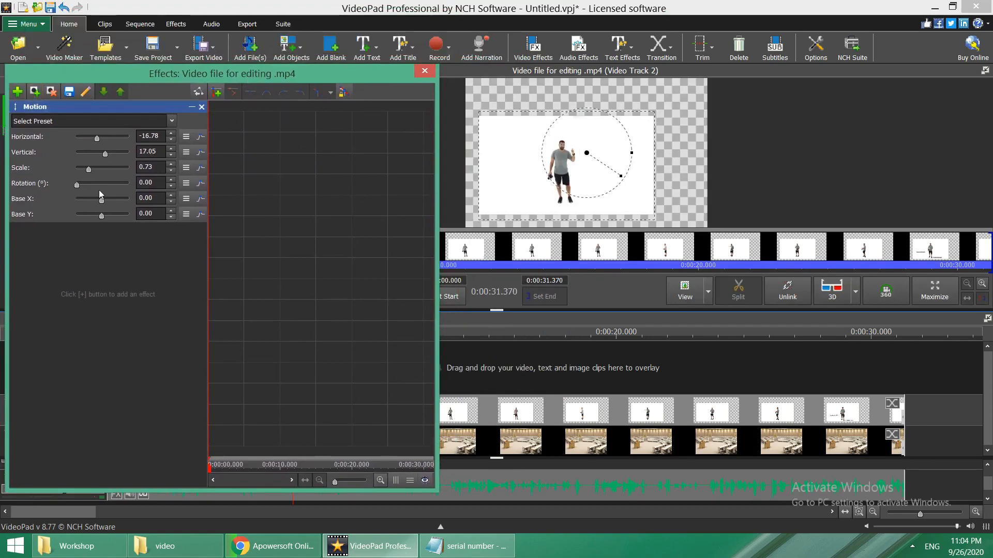
click(17, 92)
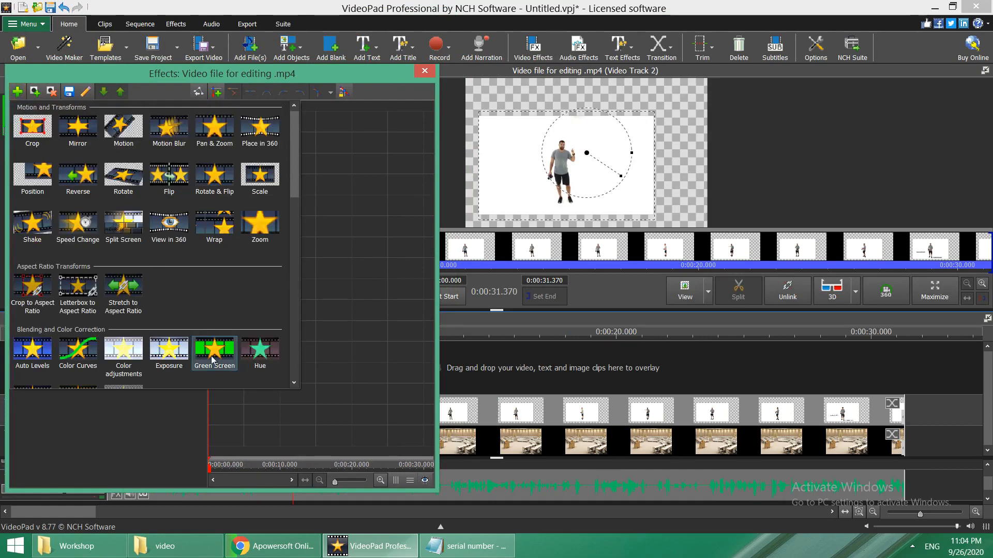
click(207, 351)
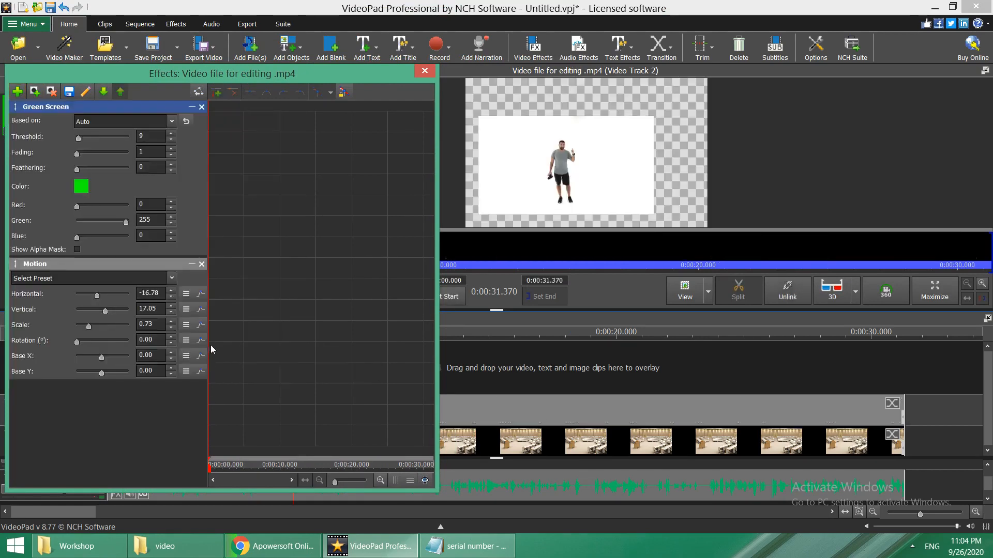
- Set the presenter video's Green Screen colour to the white background sampled from the preview (hex fdfdfd) and close its effects
click(81, 187)
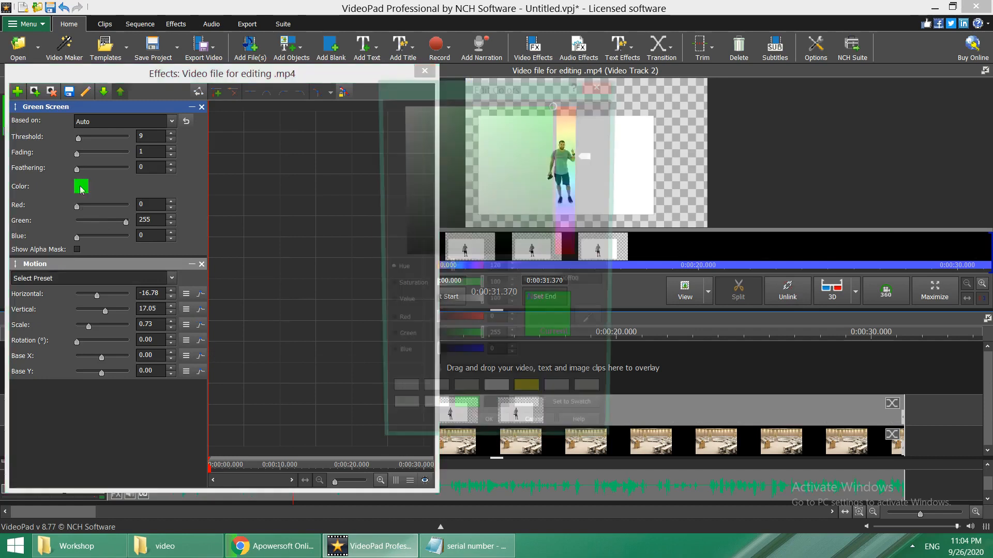
drag(463, 91, 282, 121)
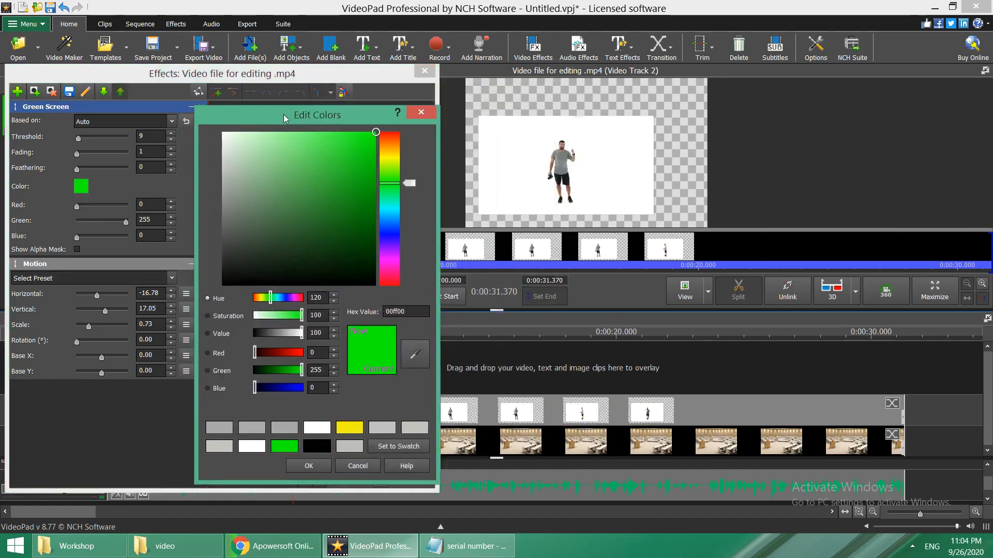
click(415, 353)
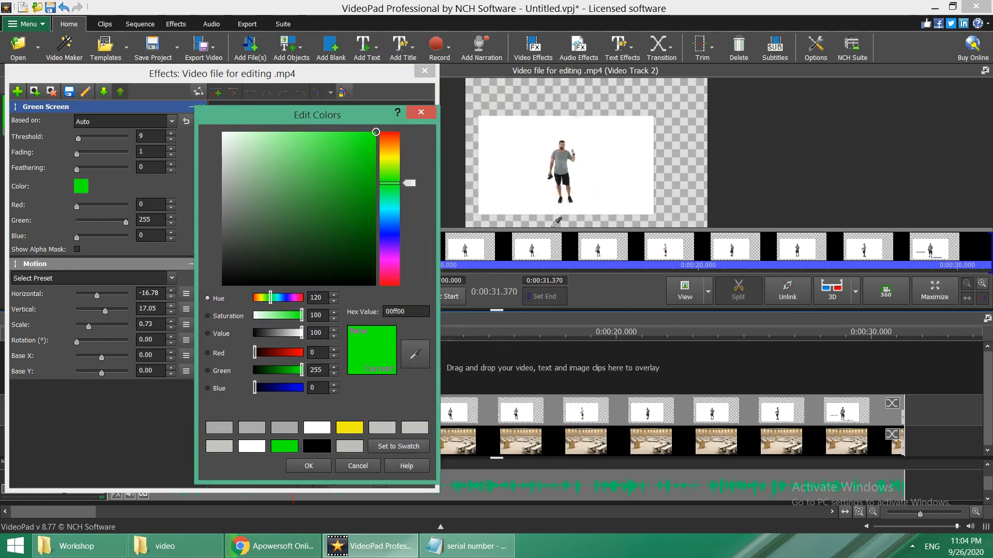
click(608, 155)
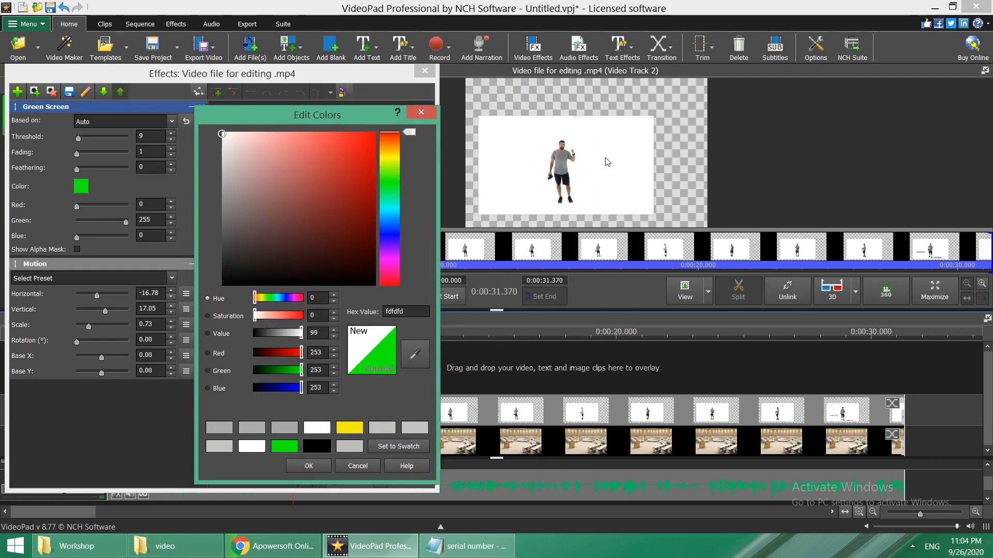
click(309, 466)
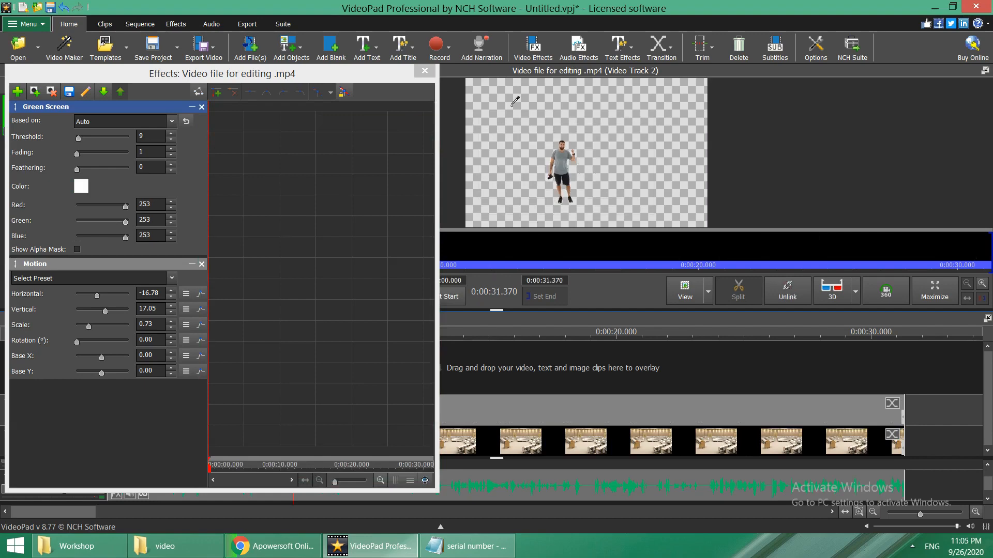
click(424, 71)
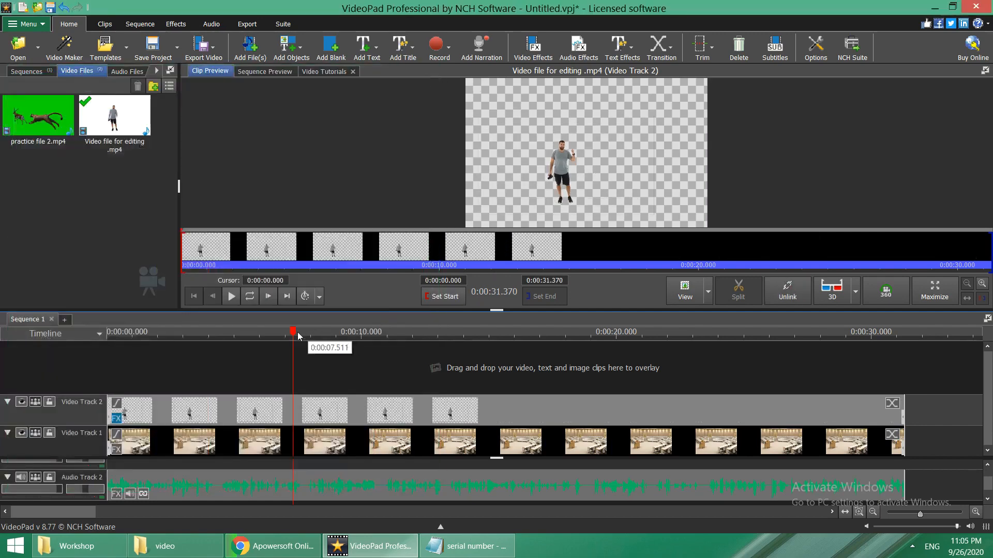
- Play the sequence from the beginning to check the keyed presenter over the lecture hall, then move the playhead back to about 2.6 s
drag(293, 335, 91, 386)
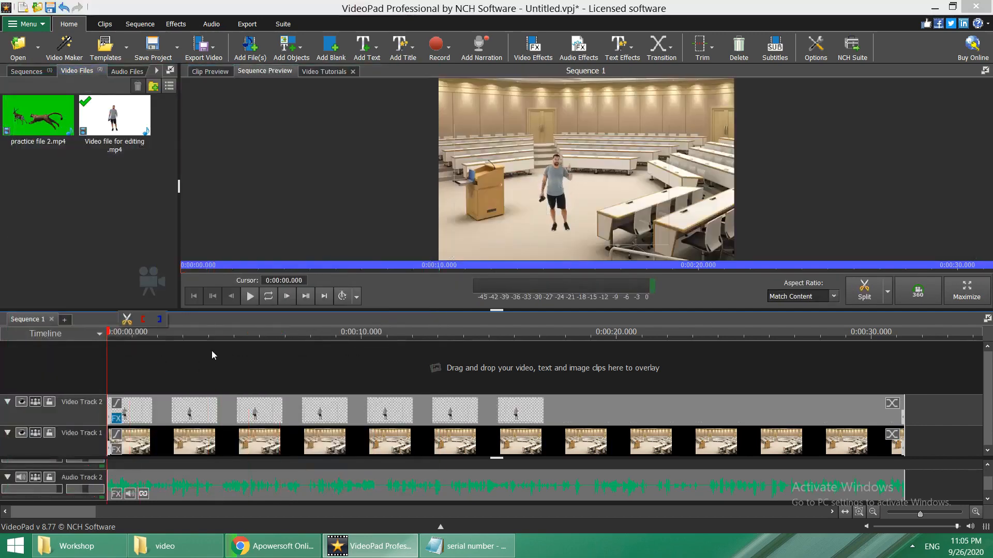
click(250, 298)
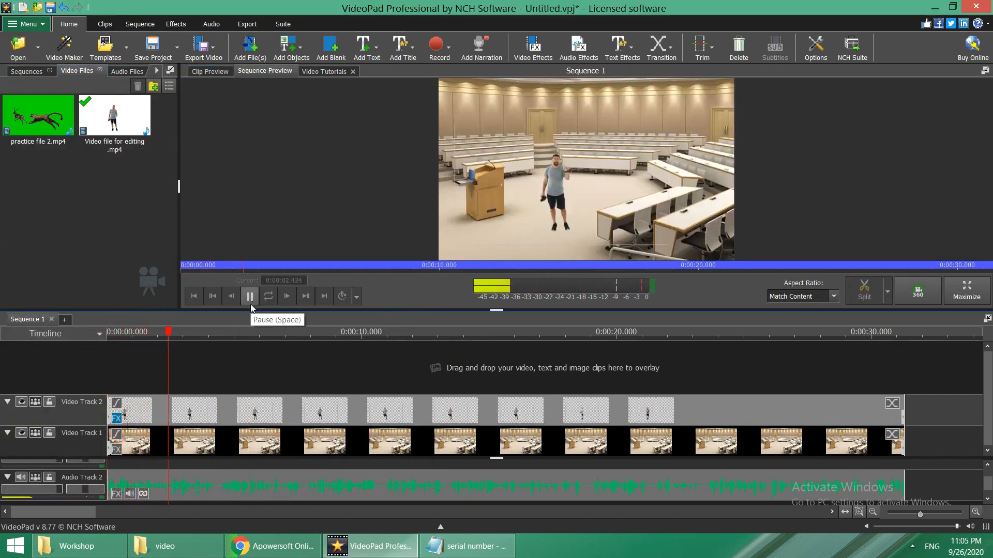
click(251, 305)
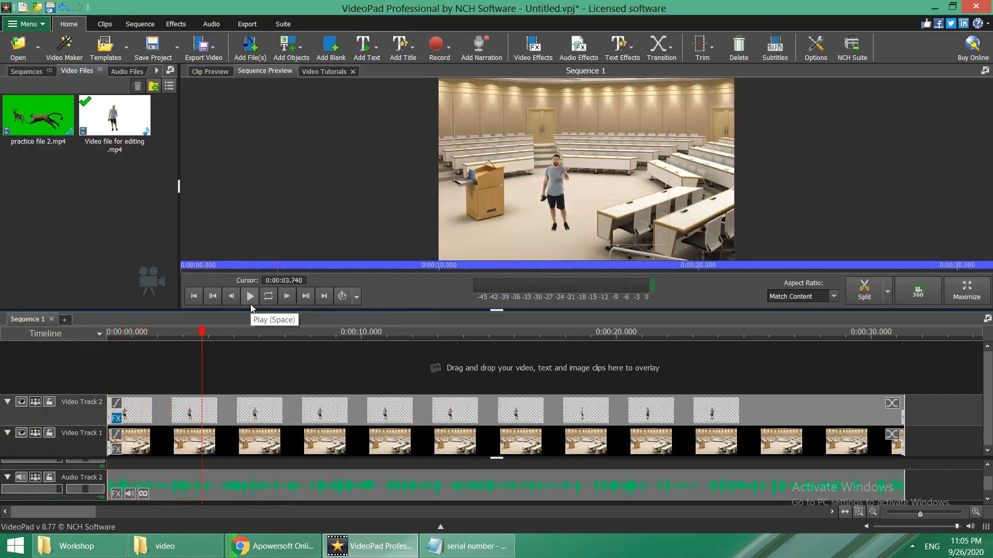
click(250, 305)
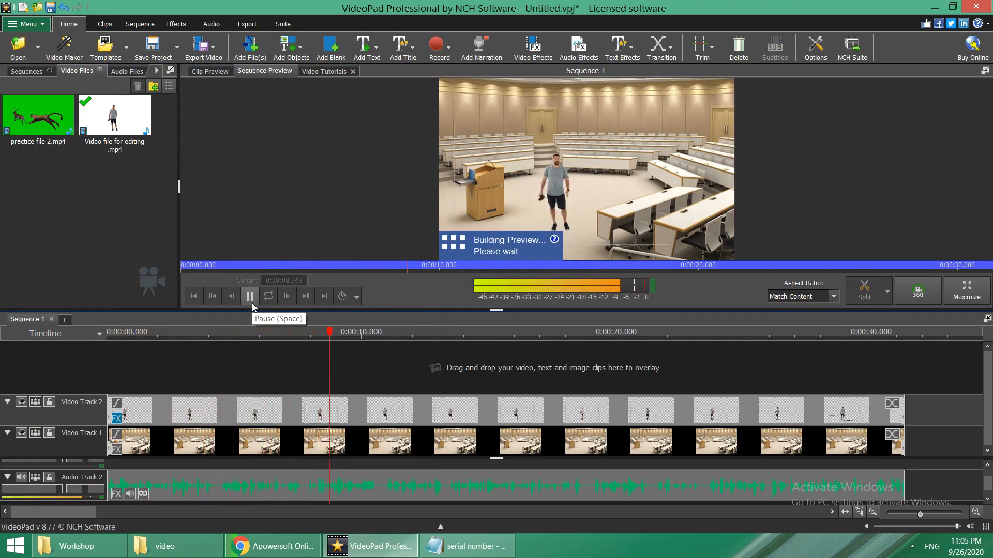
click(251, 304)
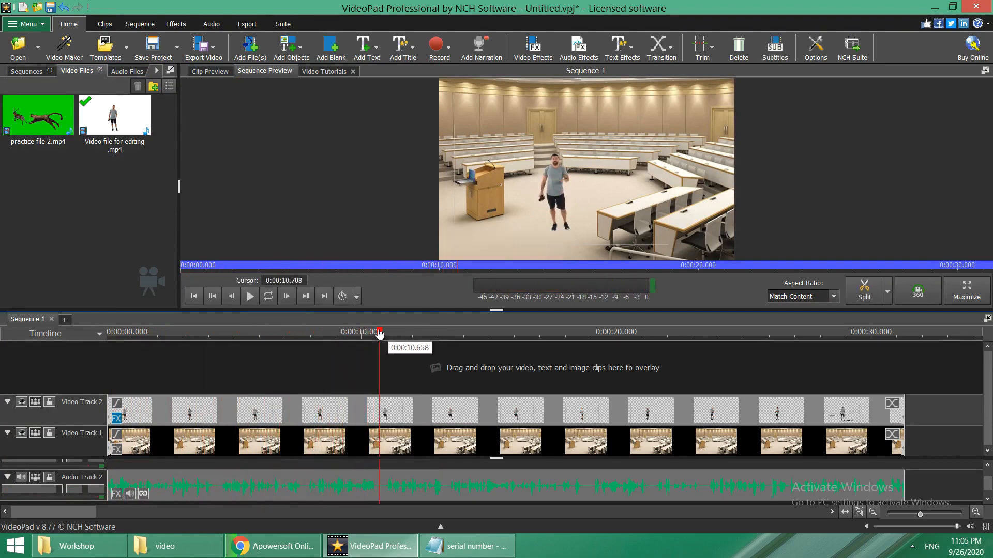
drag(380, 334, 172, 357)
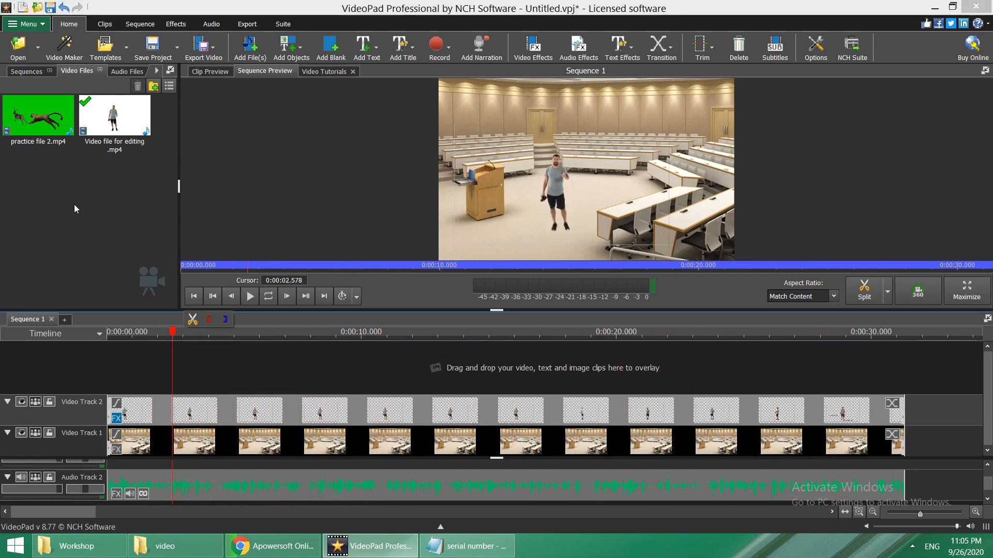
- Overlay practice file 2.mp4 on a new track above the presenter from about 5 s and trim both ends to about 8.6 s long
click(48, 100)
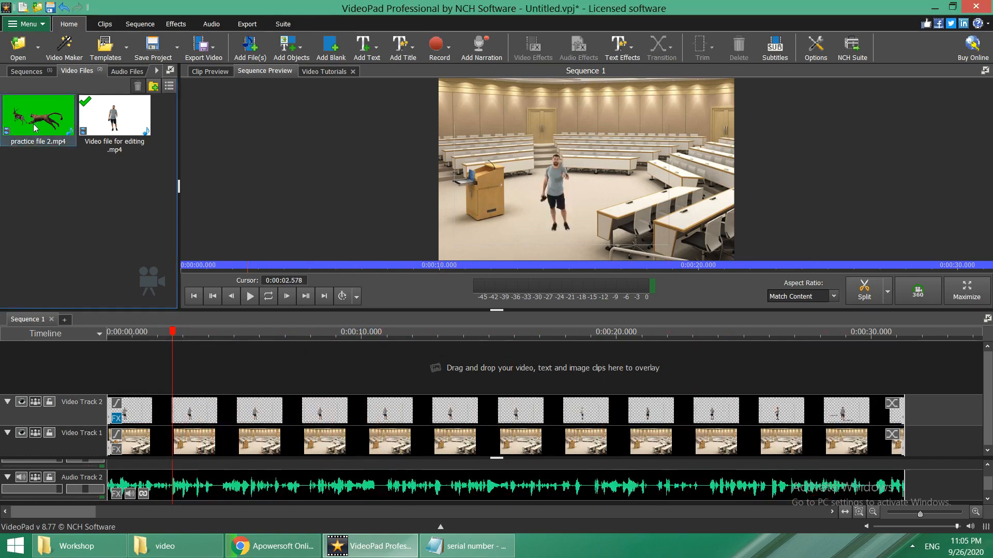
double_click(39, 114)
drag(39, 115, 239, 372)
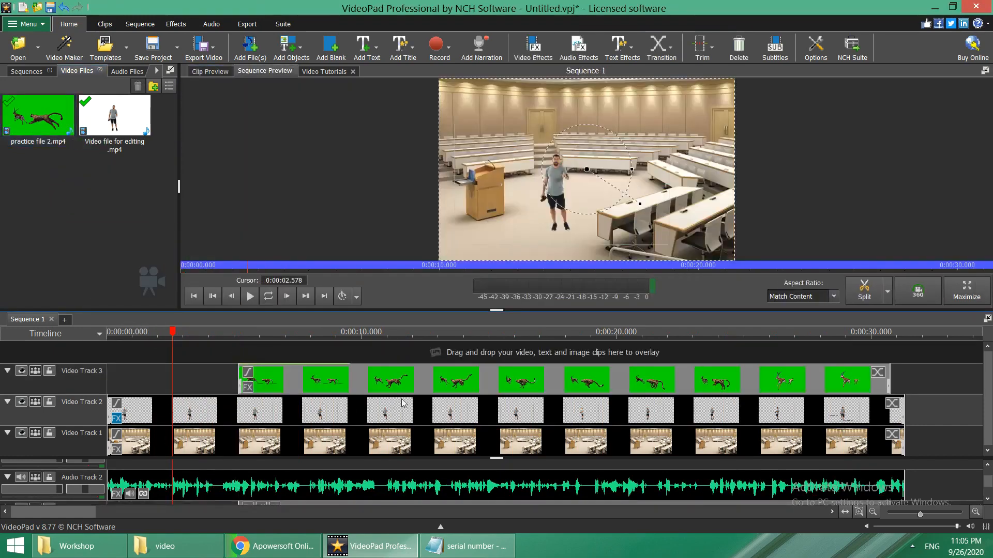
drag(889, 380, 675, 380)
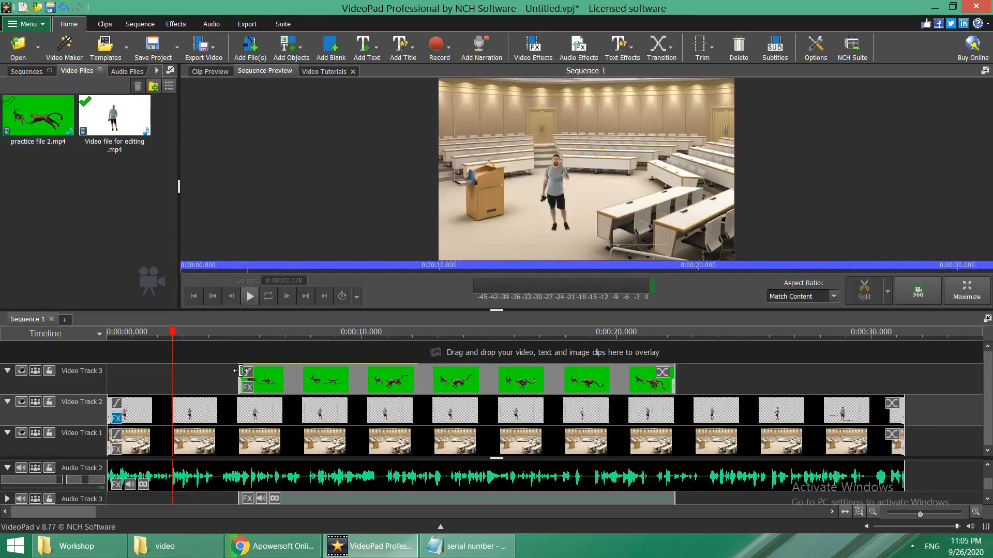
drag(239, 380, 456, 389)
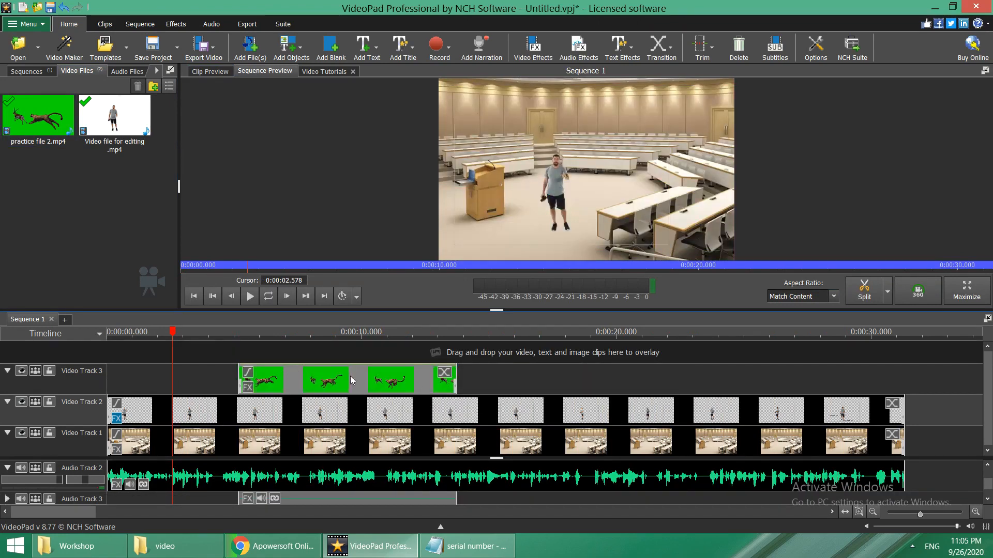
- Add a Green Screen effect to the practice file 2.mp4 clip on Video Track 3
right_click(383, 390)
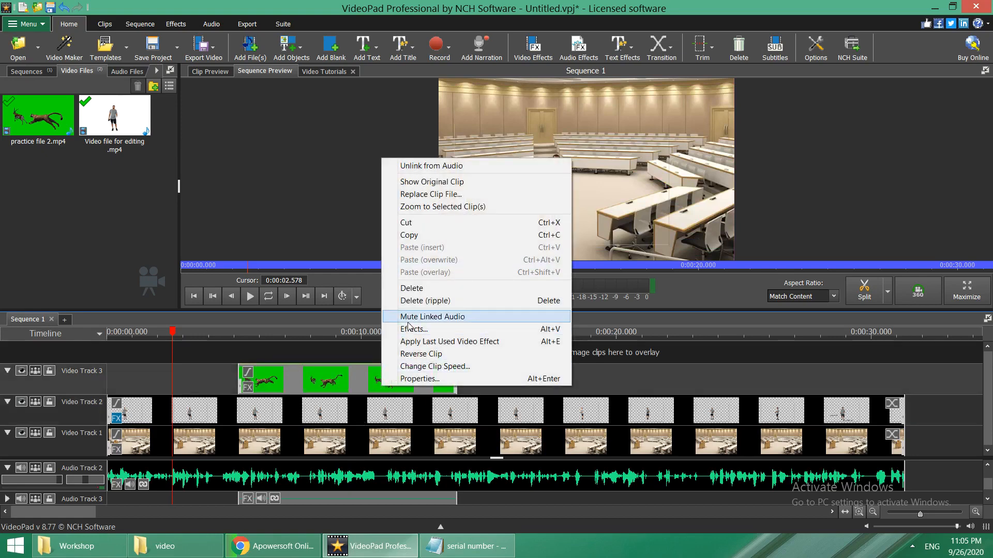
click(406, 330)
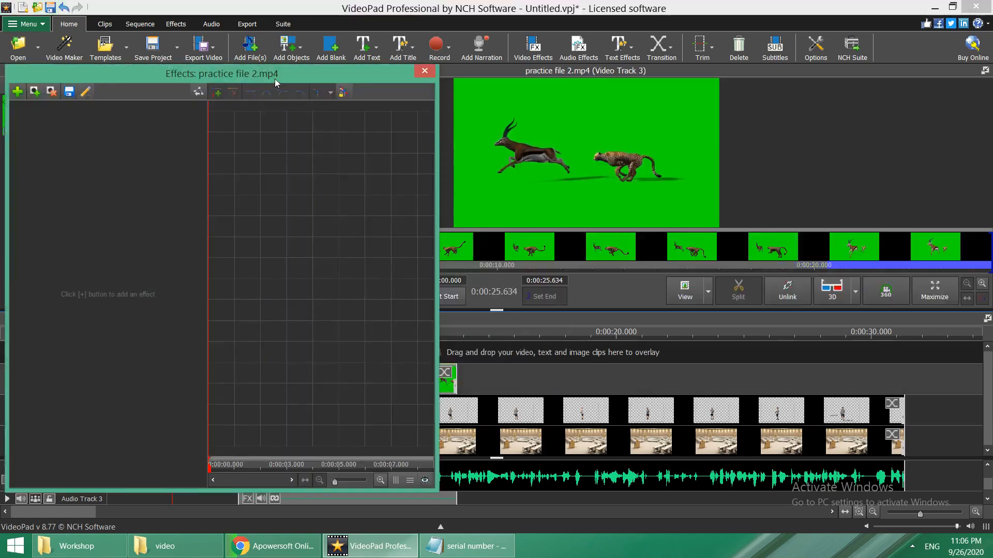
drag(275, 79, 247, 85)
drag(106, 82, 138, 78)
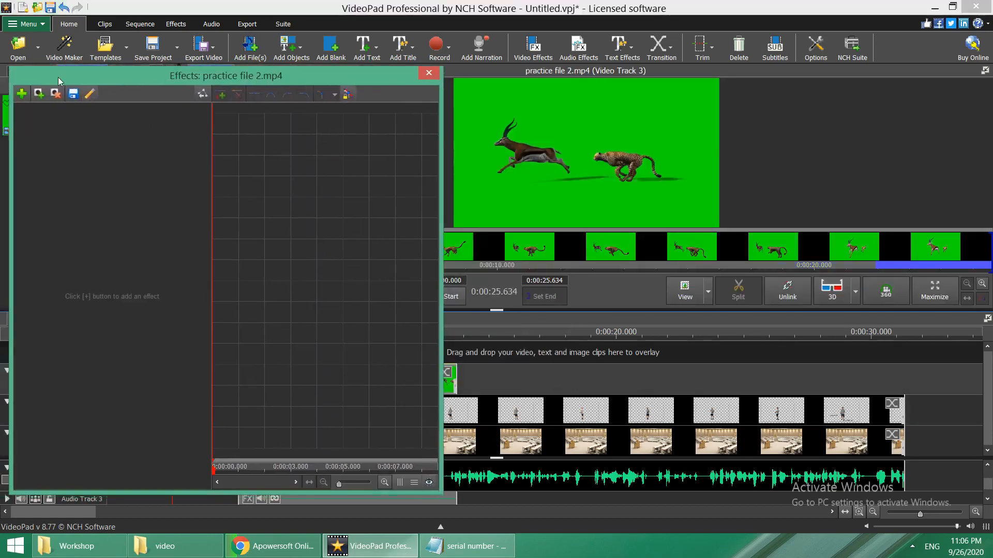
click(20, 96)
click(216, 360)
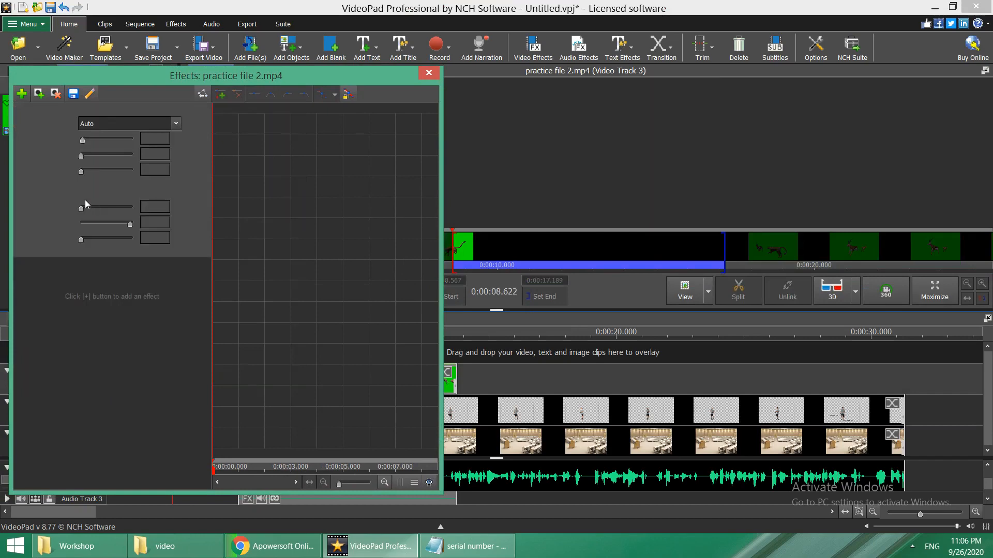
- Sample the animal clip's green background as the key colour (red 15, green 223, blue 7) without replacing a swatch, and close its effects
click(82, 192)
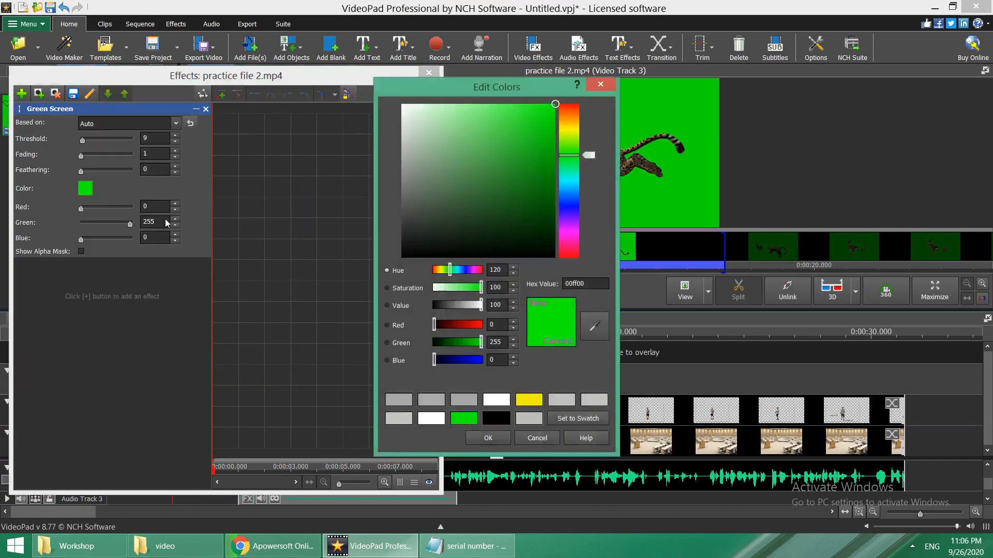
drag(514, 94, 392, 101)
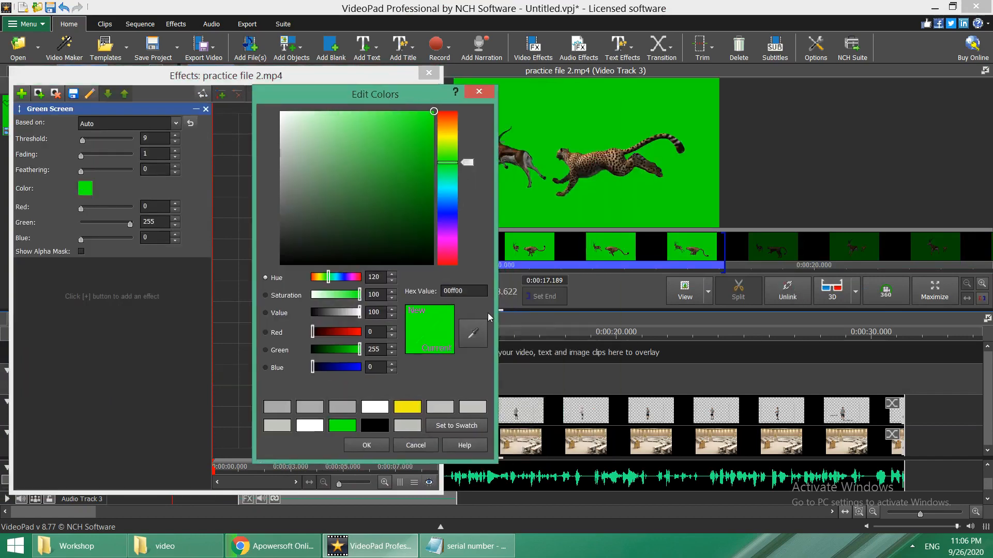
click(605, 100)
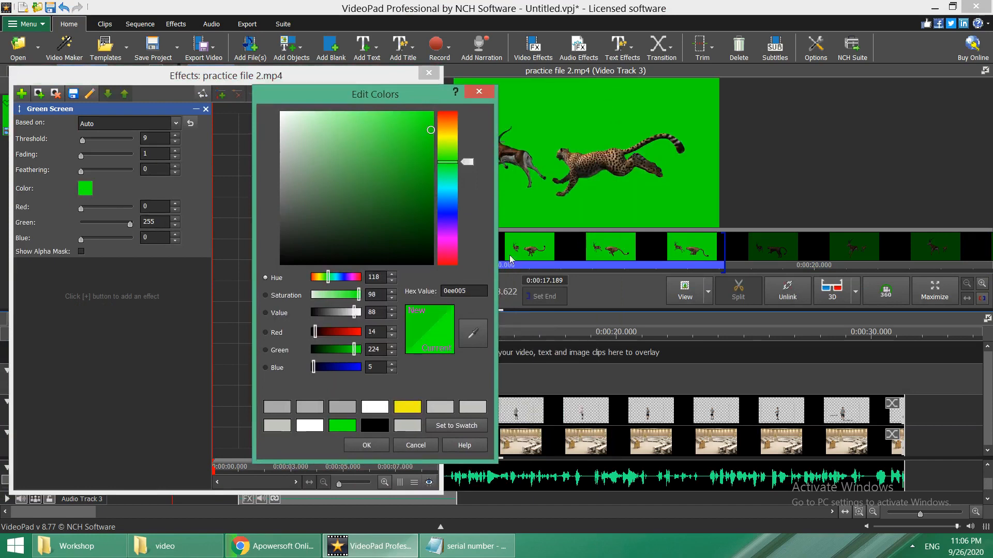
click(370, 448)
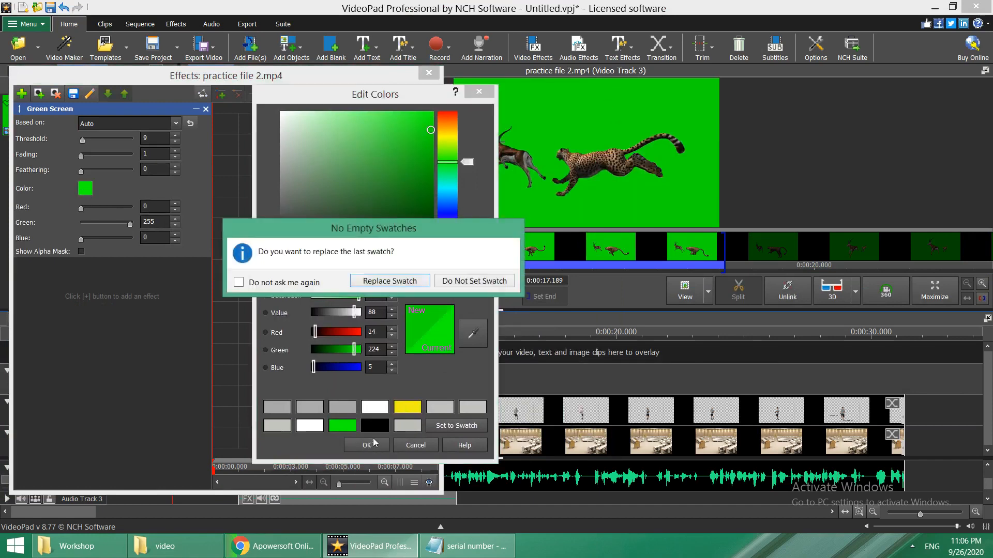
click(467, 282)
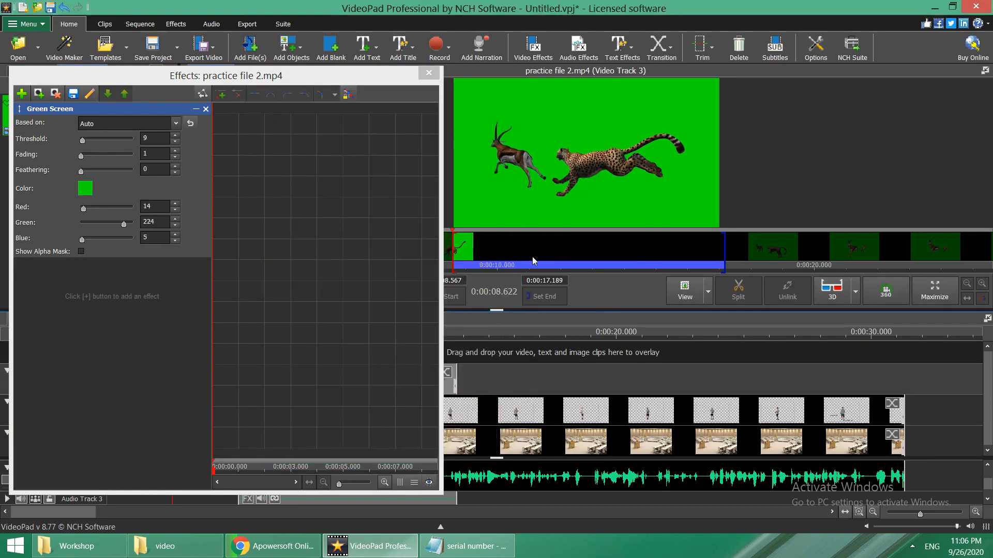
click(614, 111)
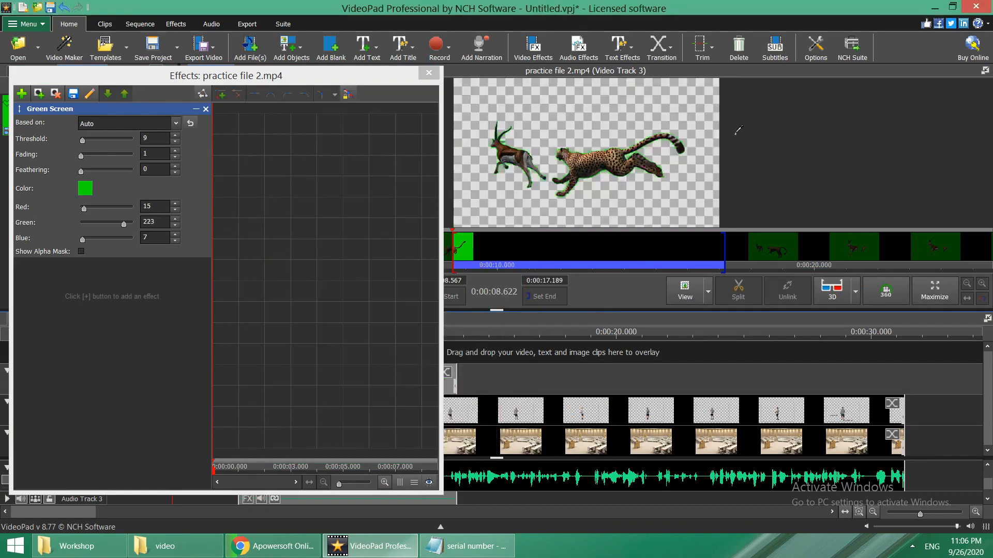
click(429, 73)
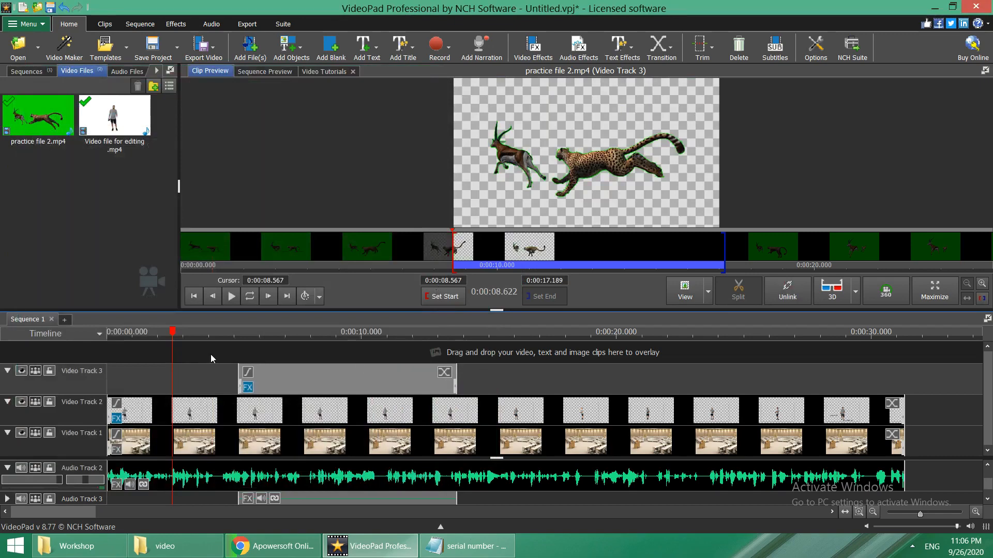
- Play the sequence from about 4.2 s to check the keyed animals over the presenter and lecture hall
drag(174, 336, 222, 337)
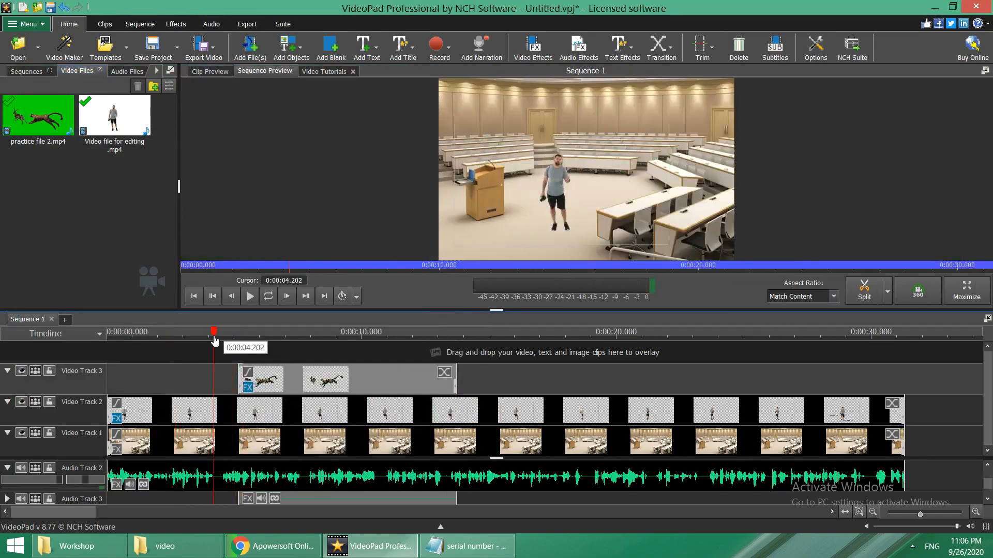
click(250, 296)
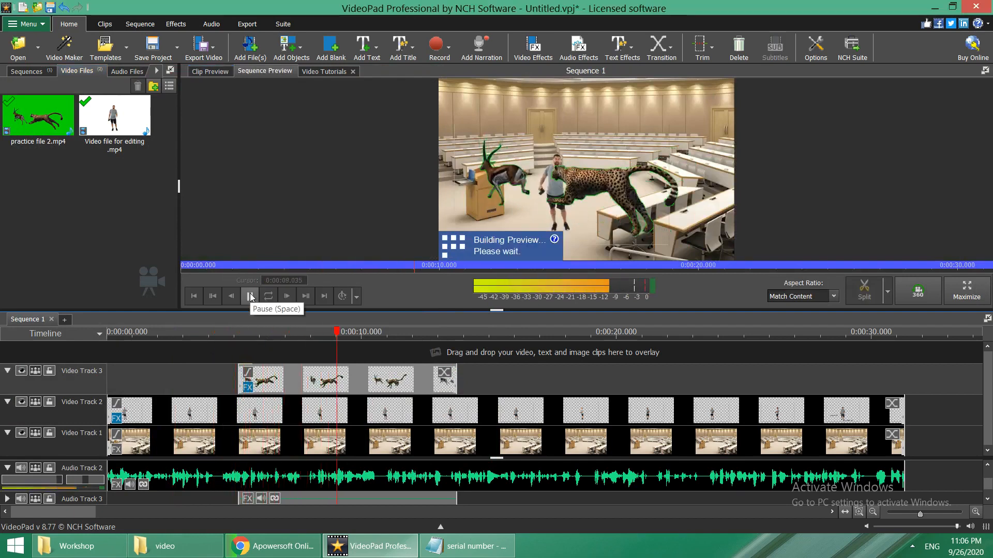
click(251, 296)
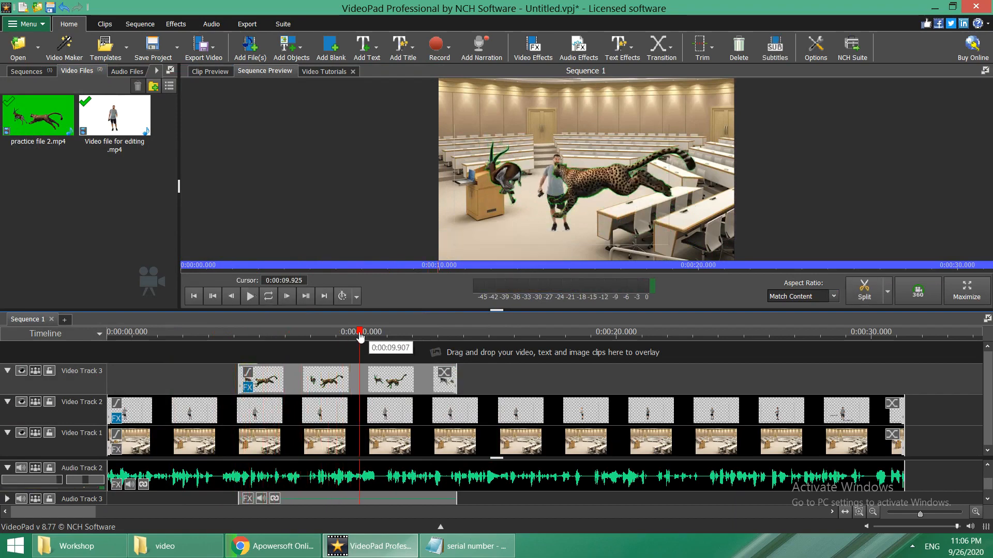
- Shrink the animal clip on Video Track 3 to less than half size and place it in the lower-left corner of the frame
drag(360, 337, 316, 337)
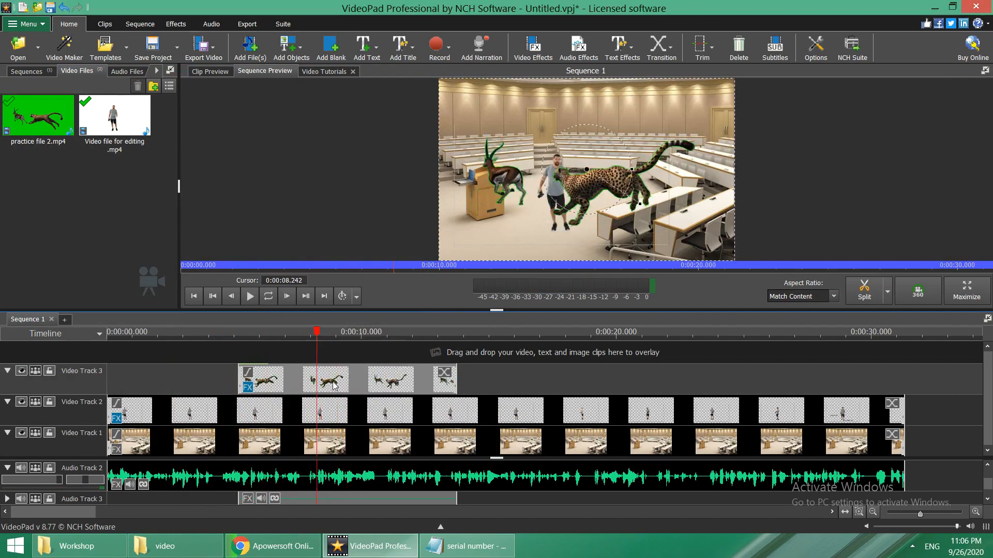
click(329, 383)
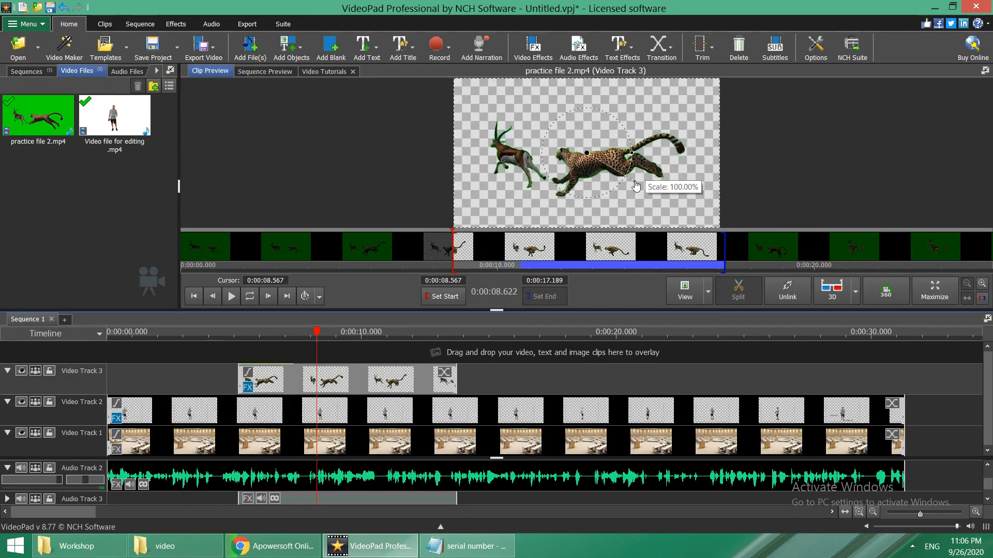
drag(636, 186, 528, 201)
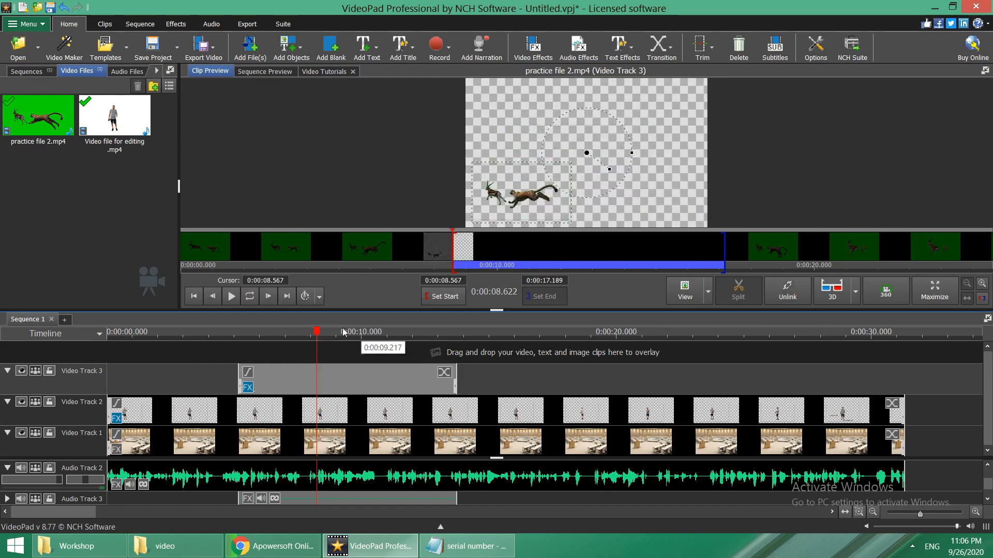
- Play the sequence from about 3.9 s to check the smaller animals beside the presenter
drag(318, 333, 206, 339)
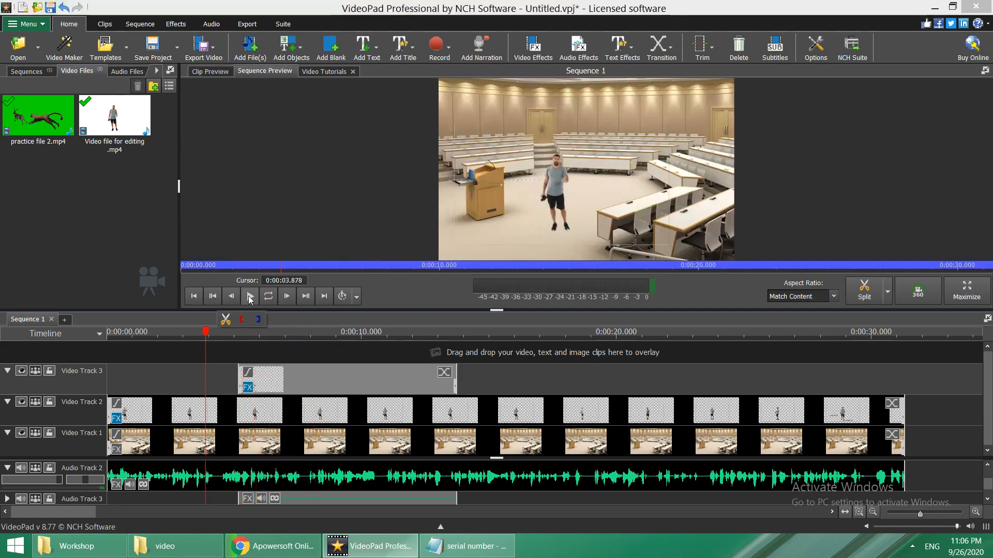
click(250, 297)
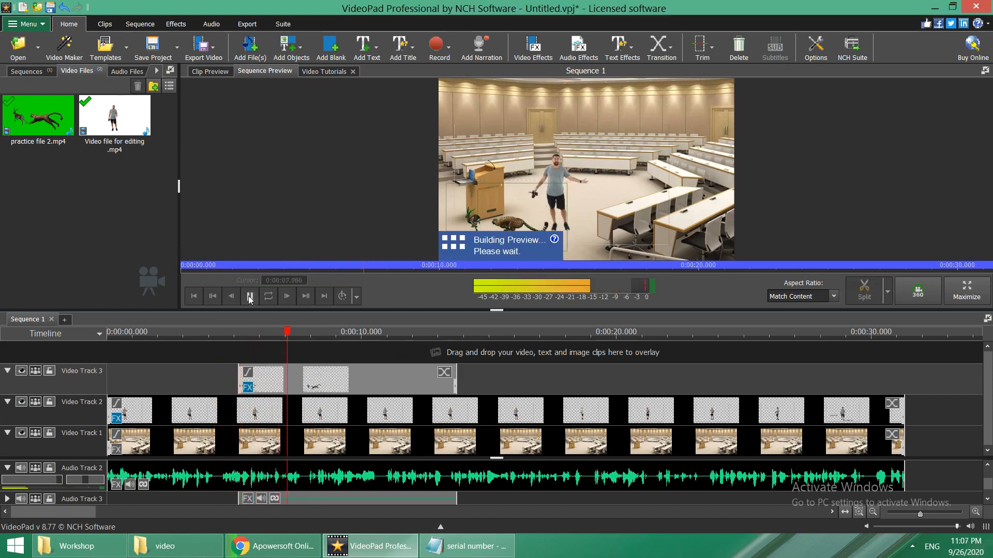
click(250, 296)
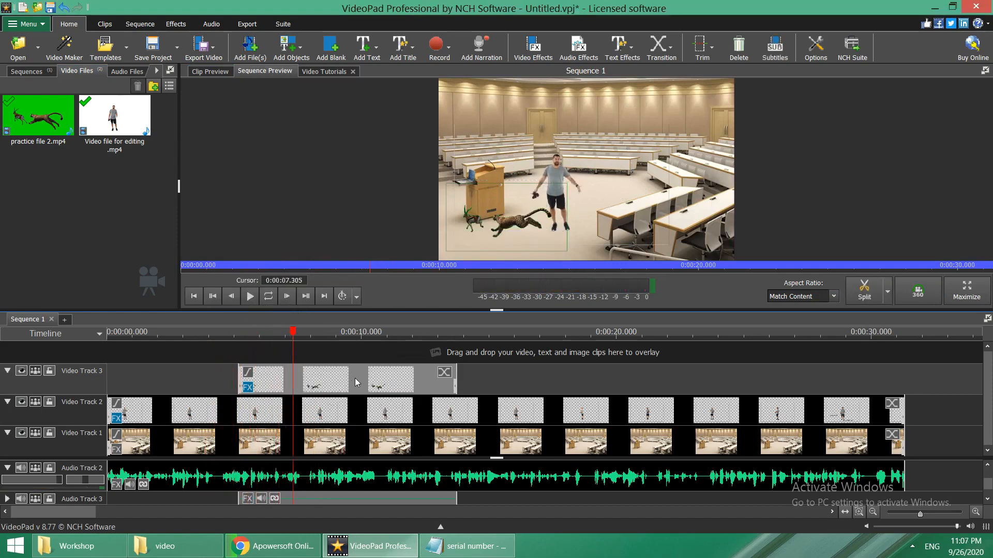
- Move the animal clip along Video Track 3 so that it ends together with the presenter and background clips
drag(294, 336, 202, 346)
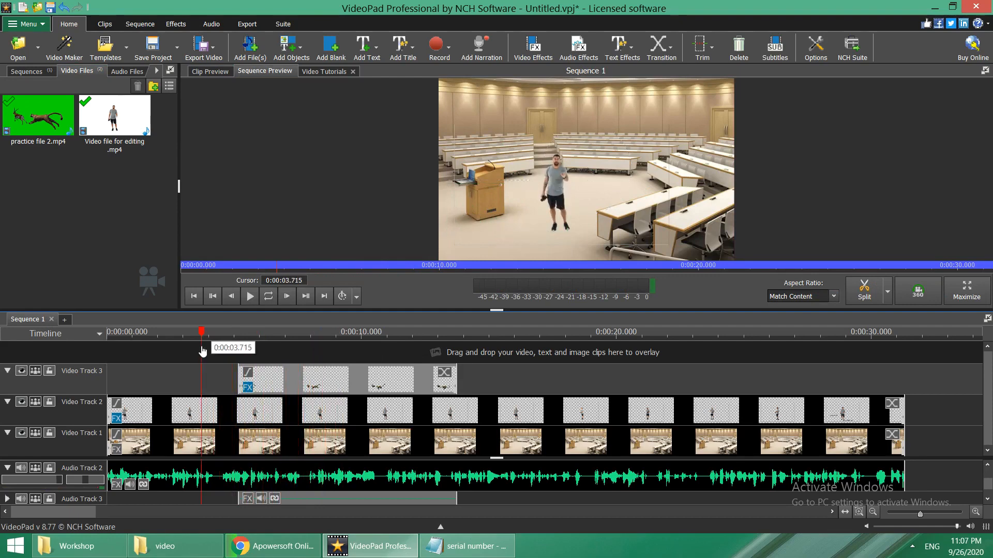
drag(325, 382, 709, 383)
drag(203, 332, 313, 367)
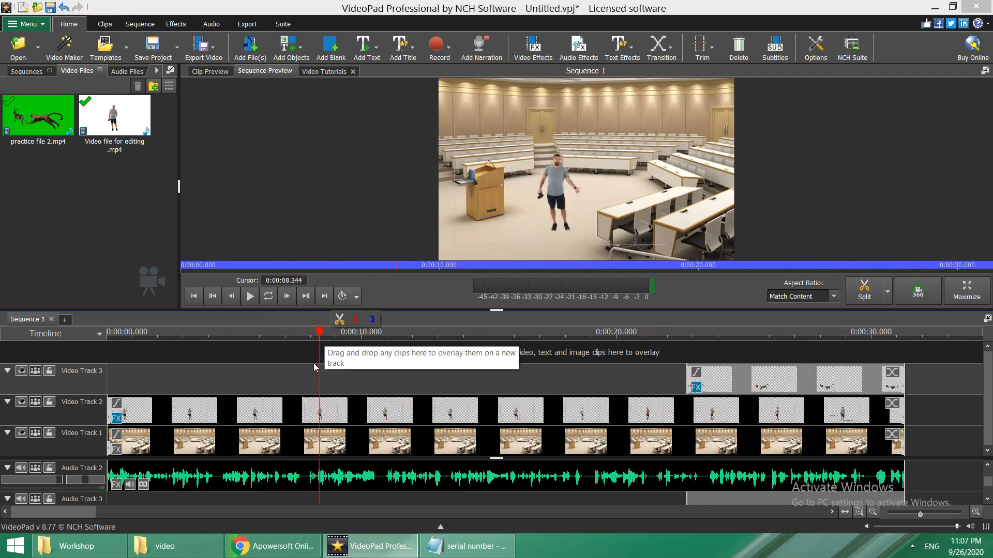
- Play the opening seconds of the sequence twice from the start to review the presenter's hand movements
drag(319, 331, 111, 337)
click(249, 296)
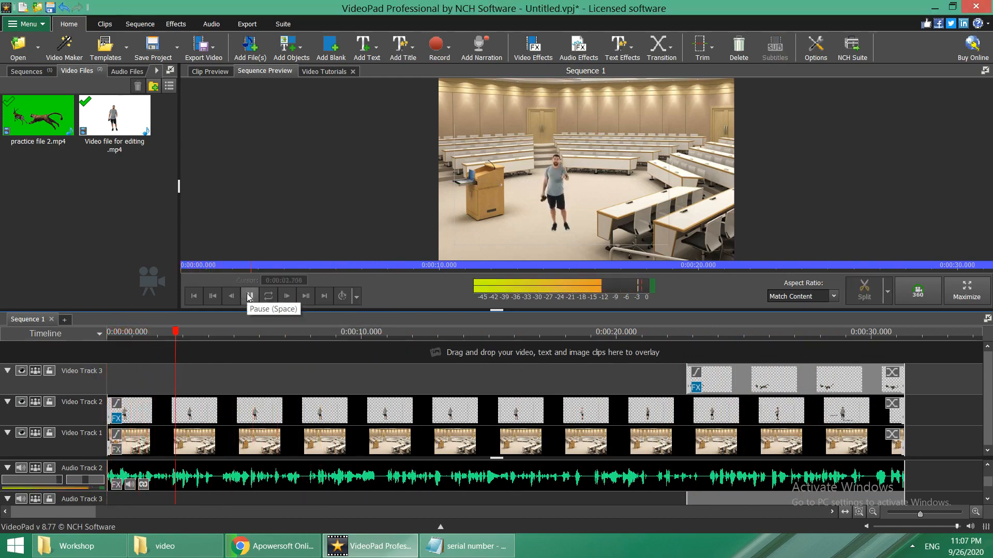
click(249, 297)
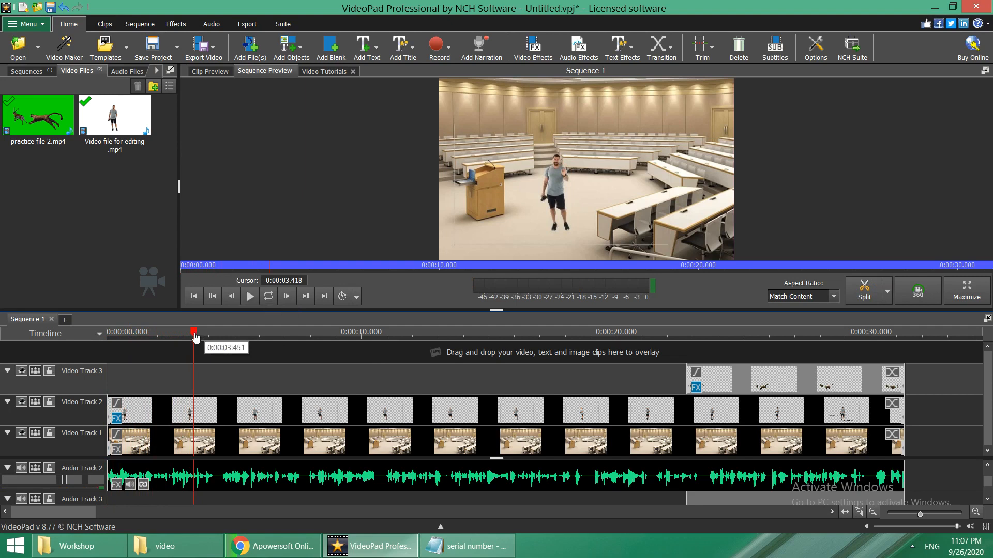
drag(195, 337, 106, 337)
click(250, 294)
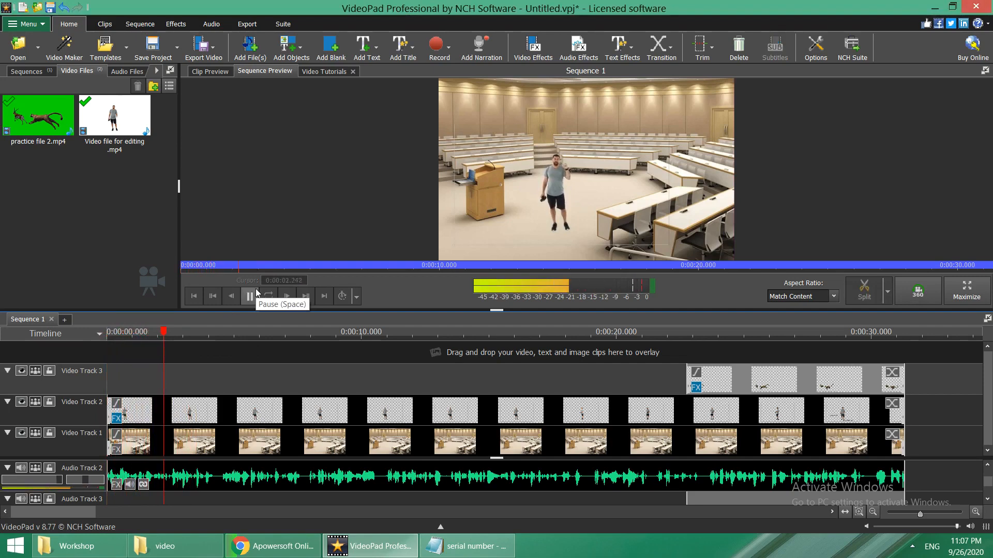
click(251, 294)
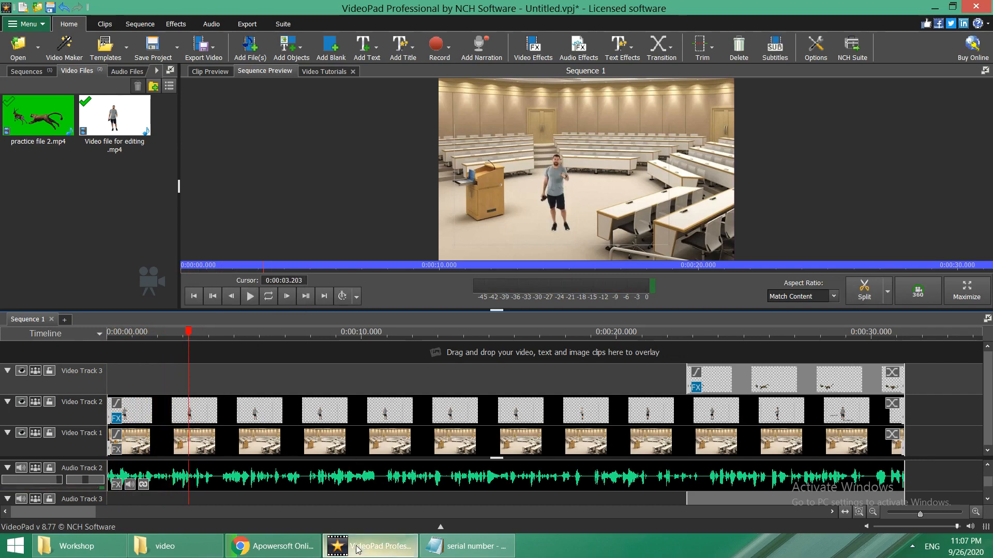
- Switch to Chrome and open google.com.bh in a new tab
click(307, 547)
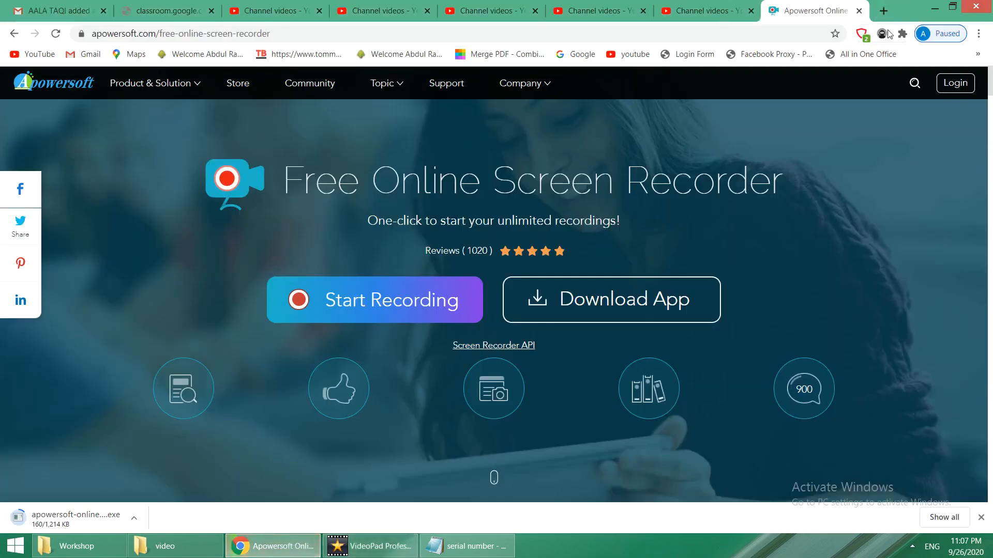
click(884, 11)
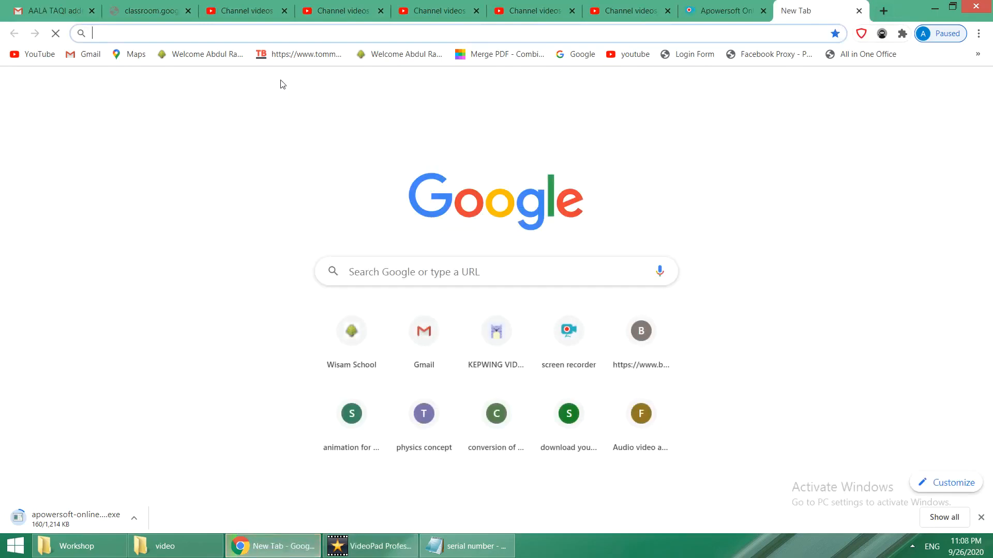
text(go)
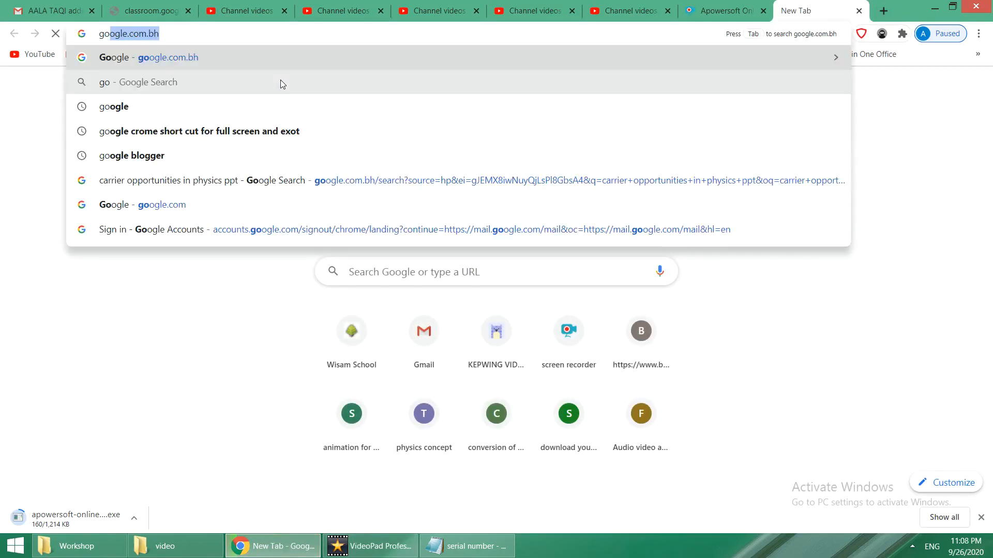
key(Return)
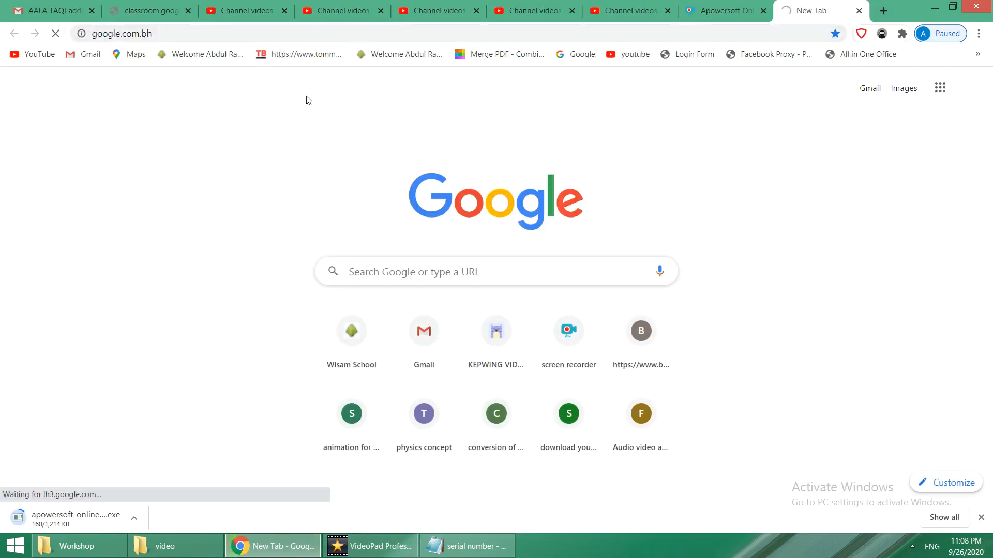
click(203, 34)
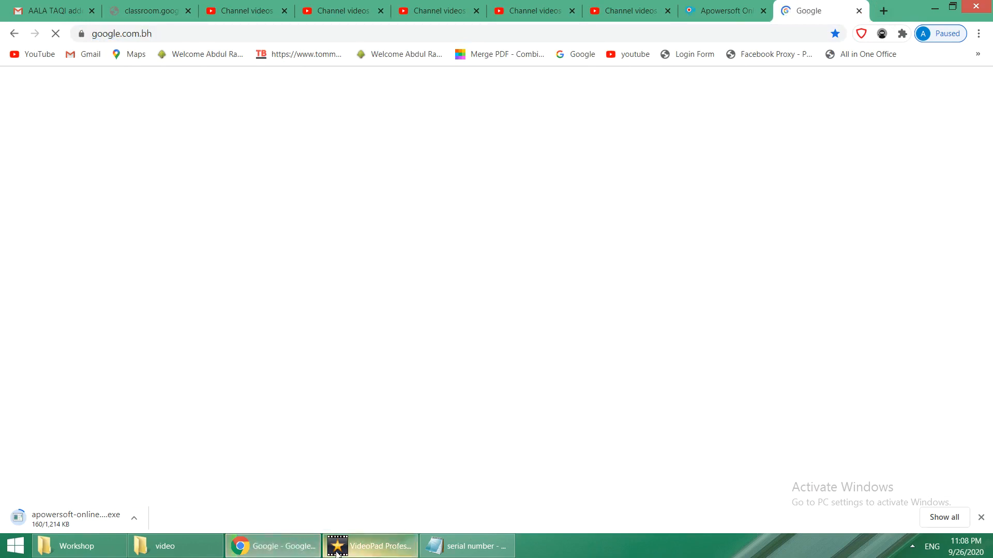
- Search Google for "camera" and show the image results
mouse_move(288, 548)
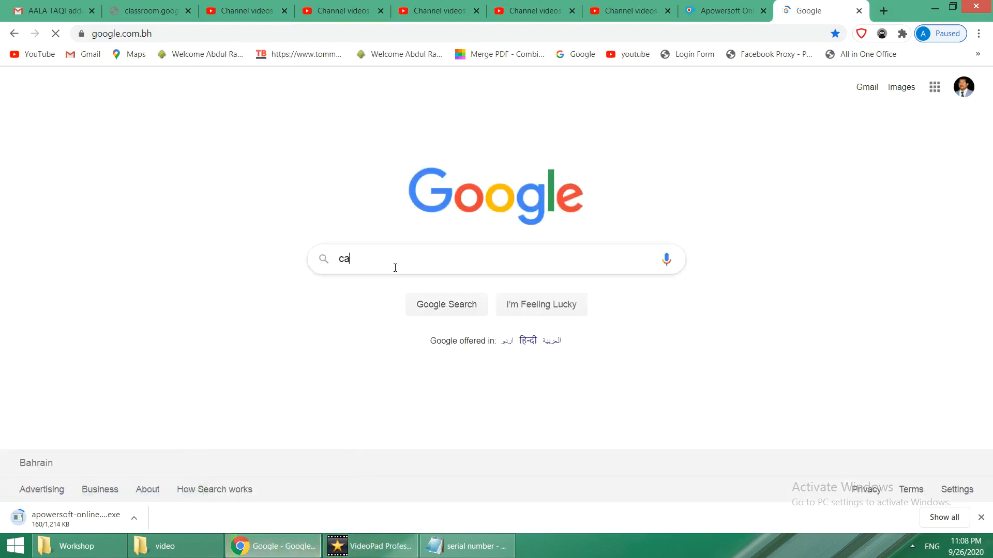
key(Return)
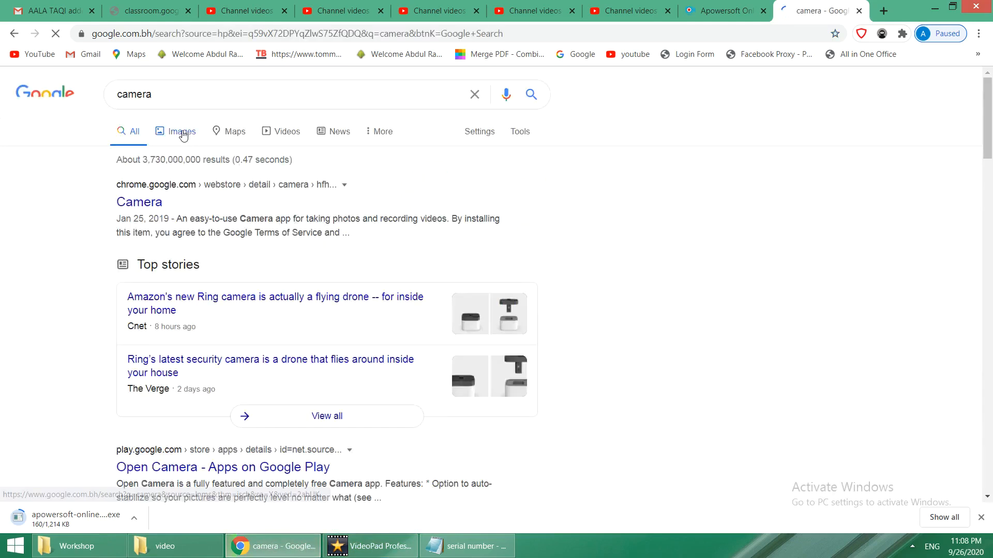
click(178, 133)
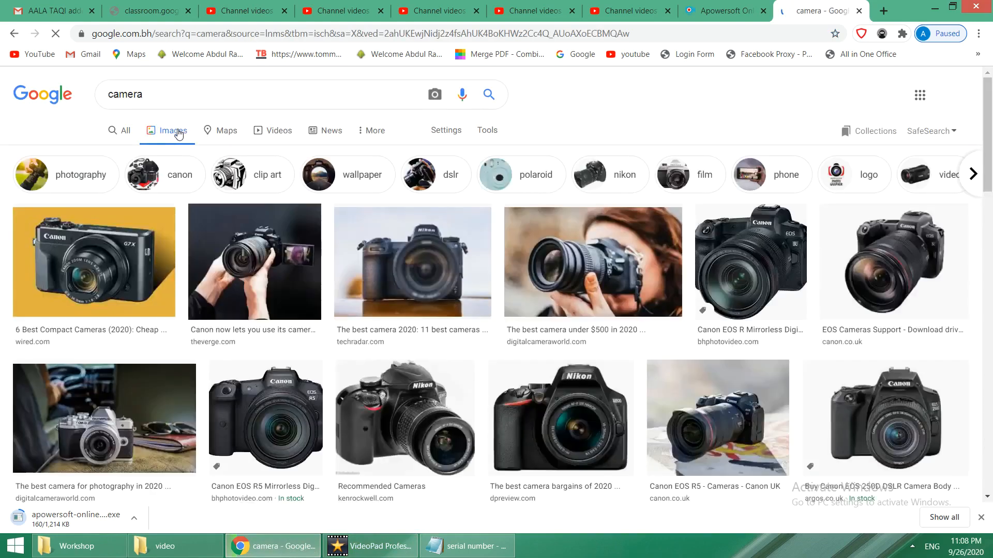
- Refine the image search to "camera white ground"
click(178, 99)
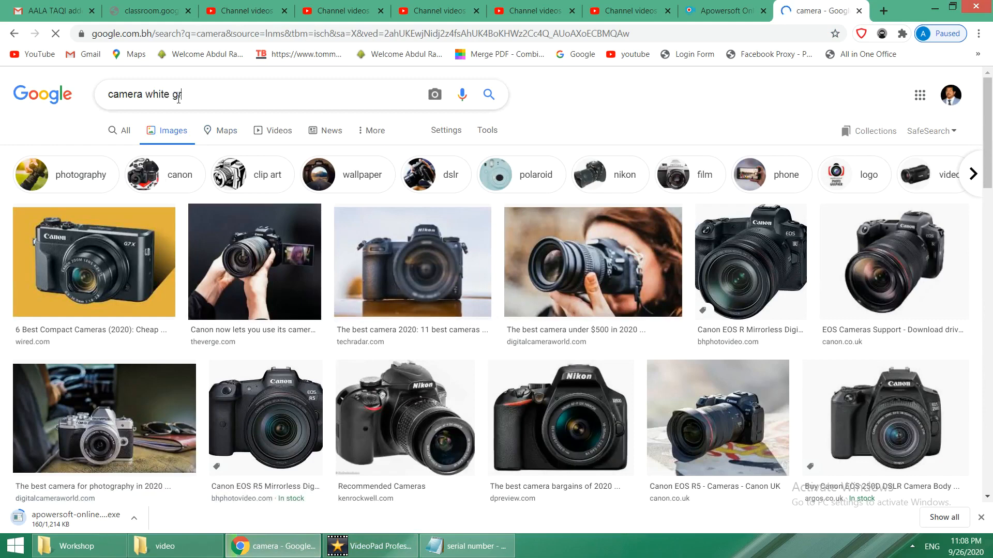
text(white ground)
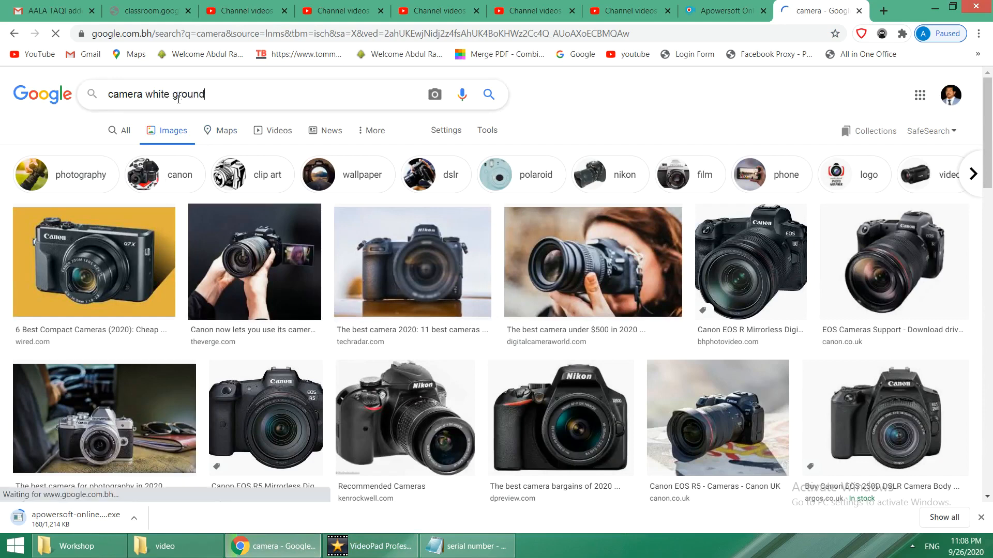
click(486, 96)
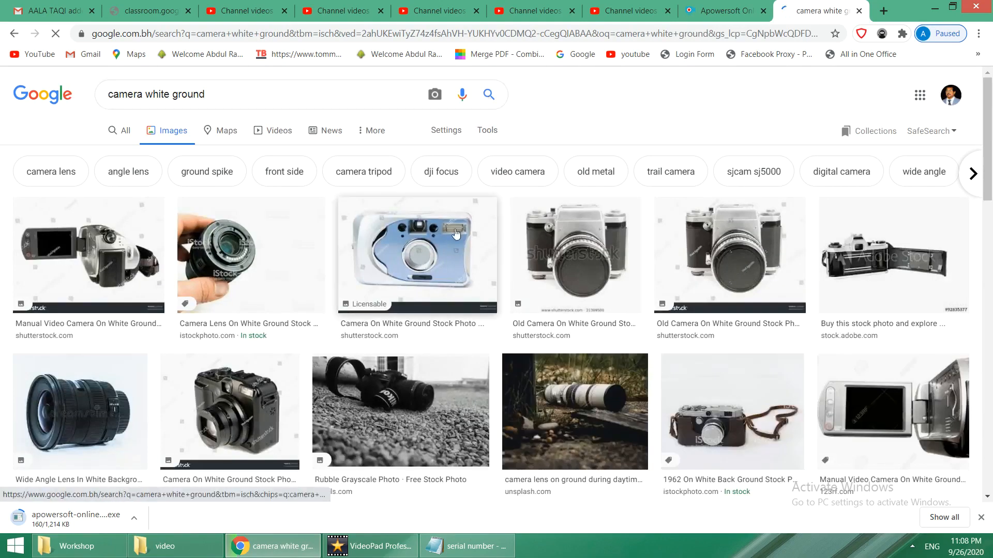
- Find the Dreamstime "Old camera stock image" on a white background among the results and open the image in its own tab
scroll(753, 272, down, 5)
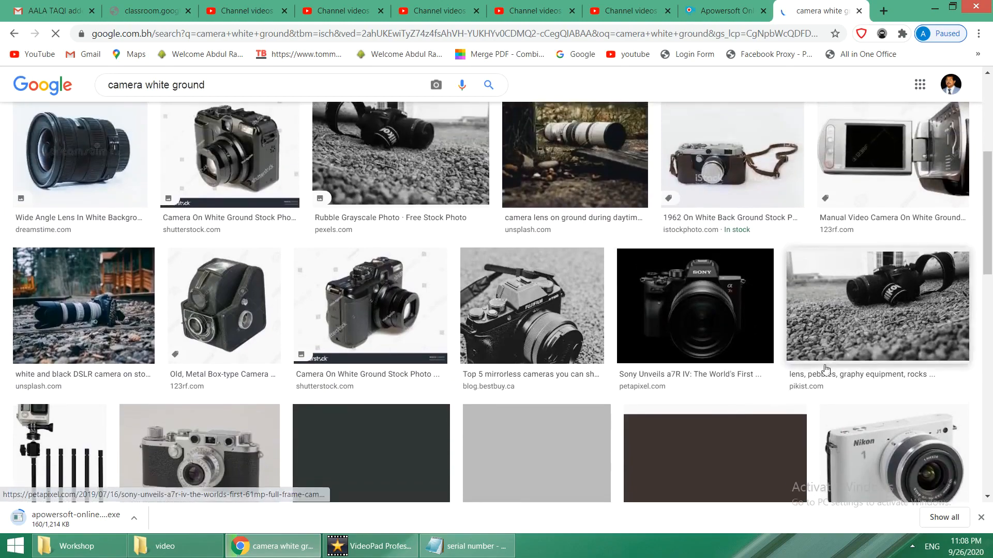
scroll(872, 392, up, 4)
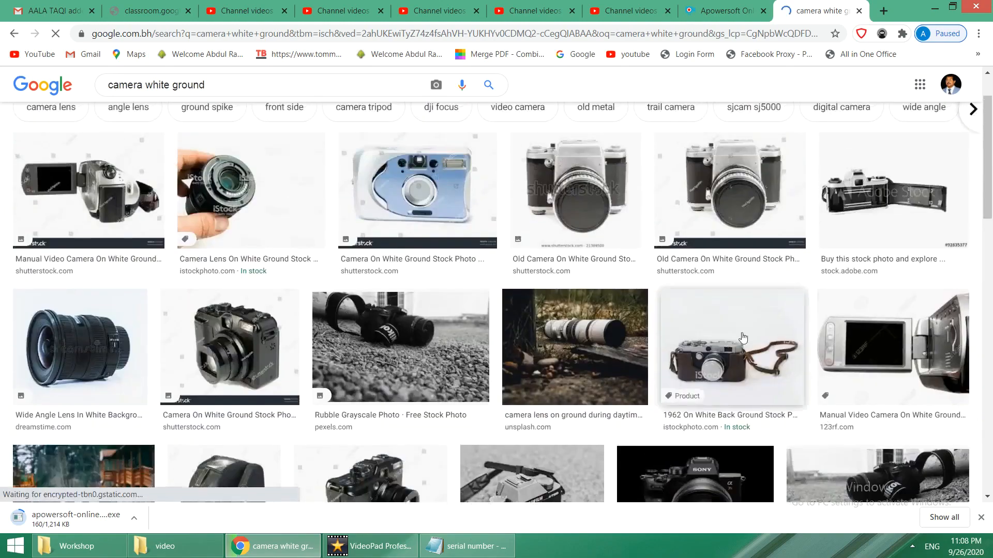
scroll(329, 264, down, 2)
scroll(288, 242, down, 10)
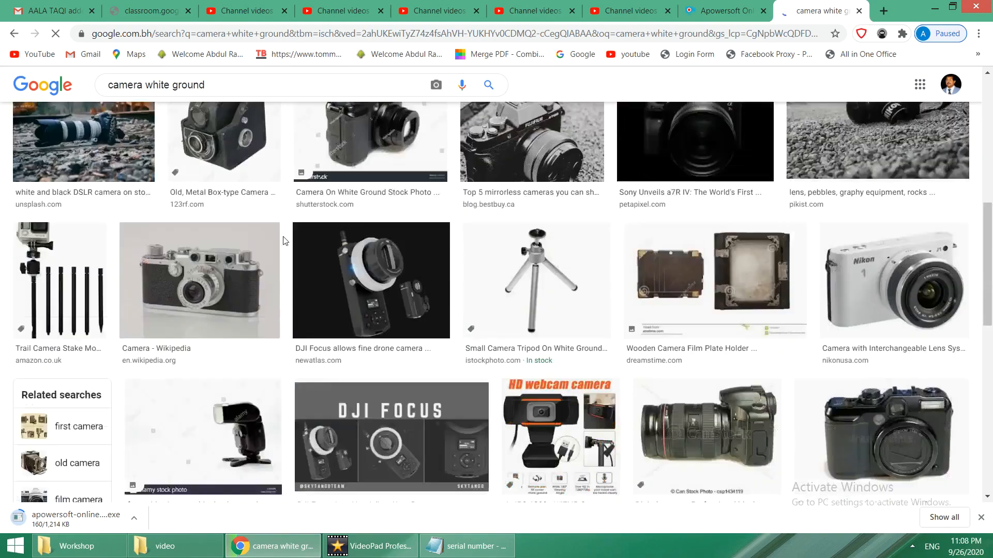
scroll(288, 238, down, 1)
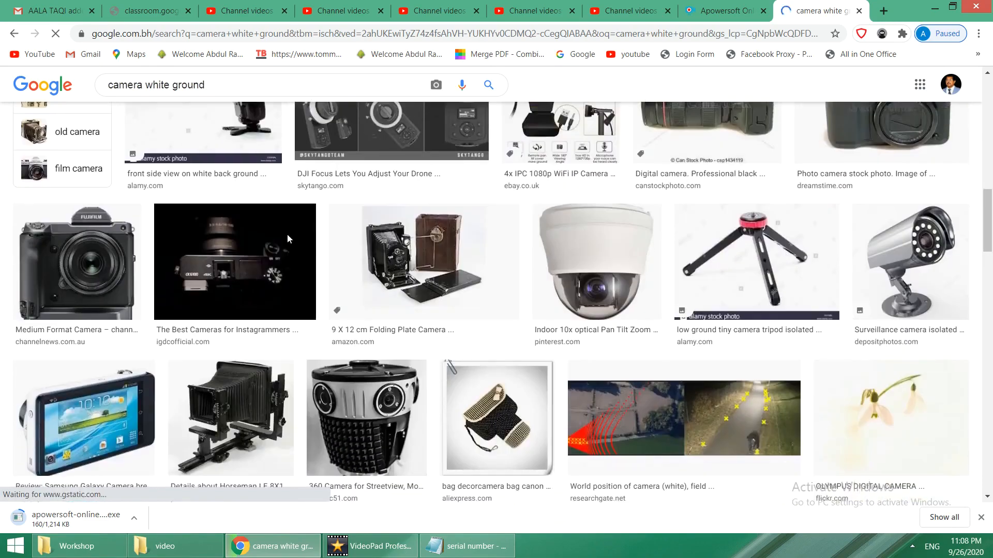
scroll(509, 256, down, 2)
scroll(509, 256, down, 2)
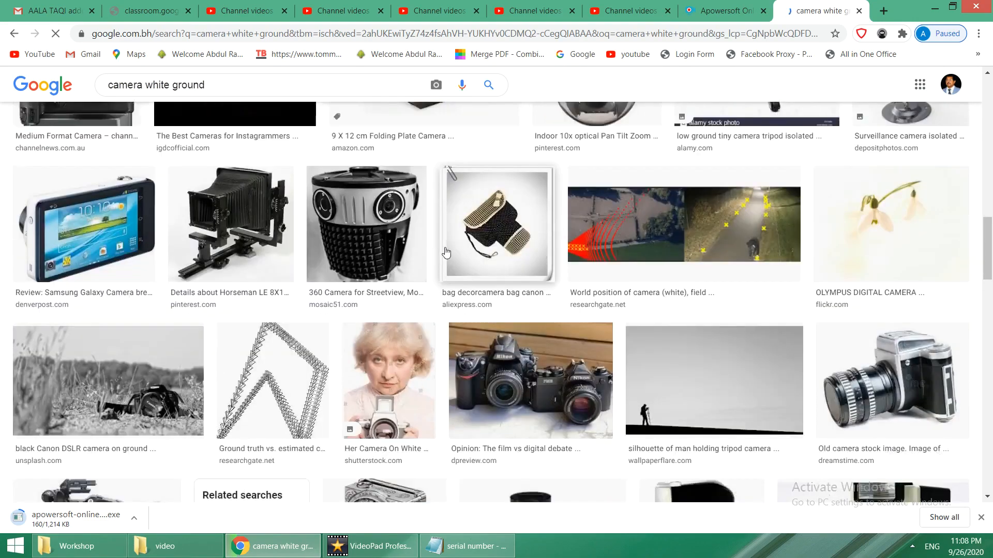
click(888, 329)
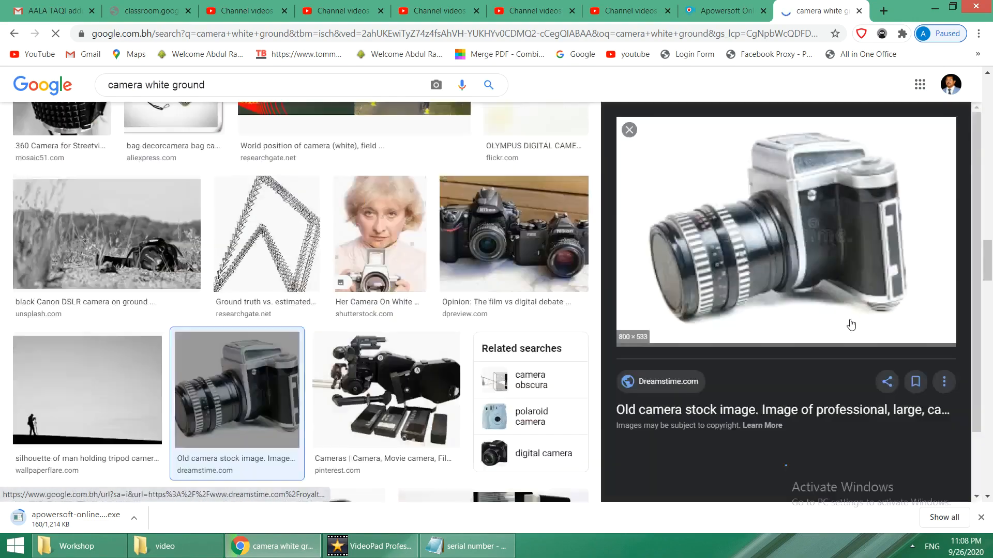
right_click(721, 256)
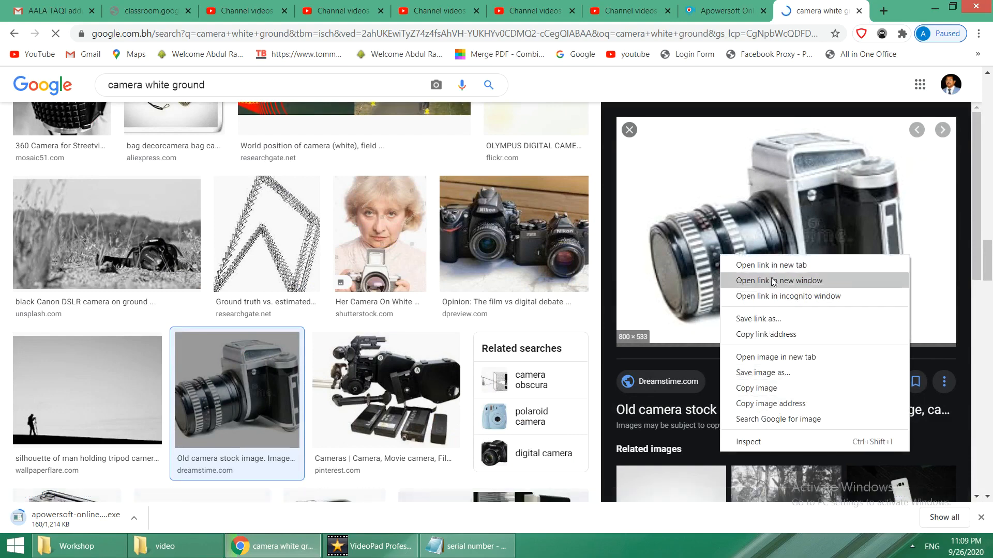
click(784, 357)
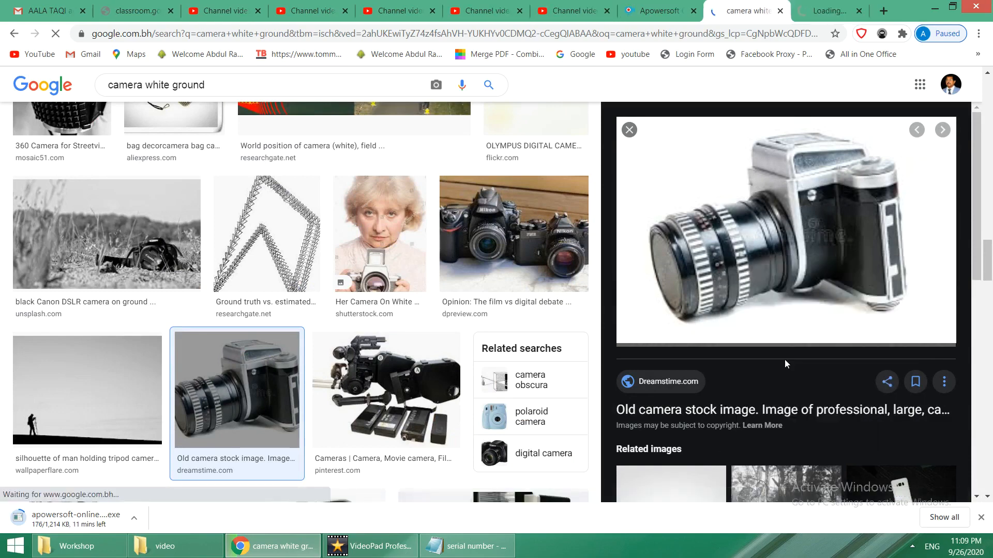
click(822, 11)
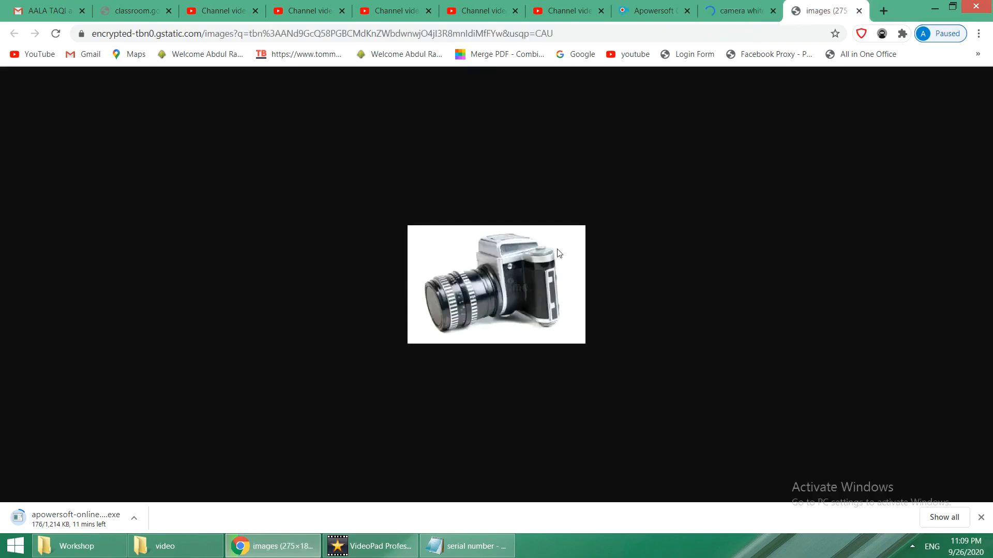
- Save the camera picture as the JPEG image "cam" in the Workshop folder and close its browser tab
right_click(557, 248)
click(581, 276)
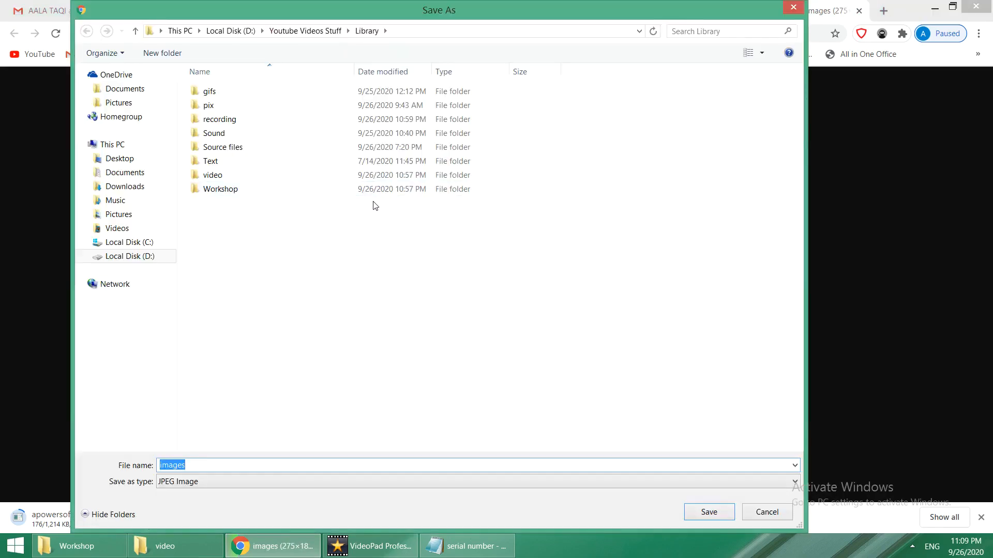
double_click(228, 188)
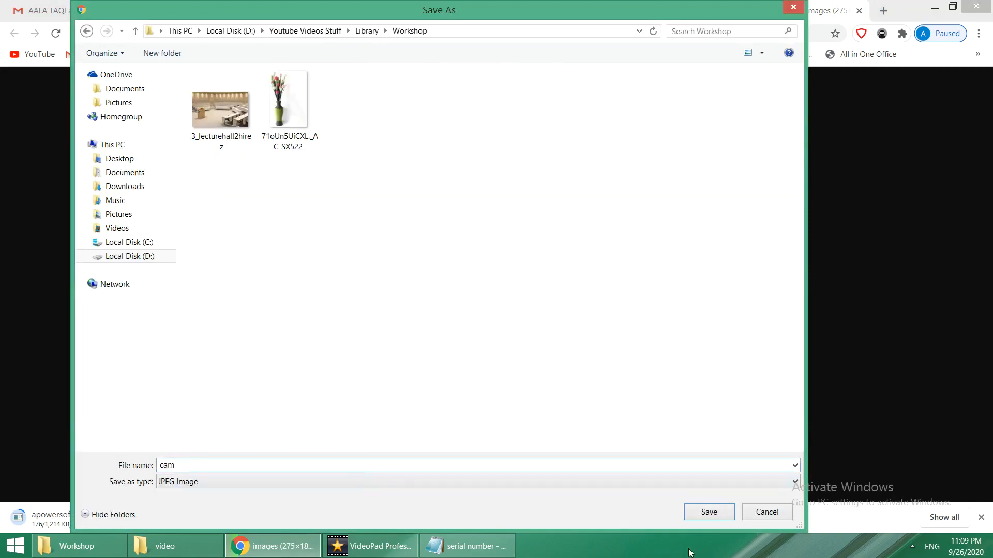
click(709, 512)
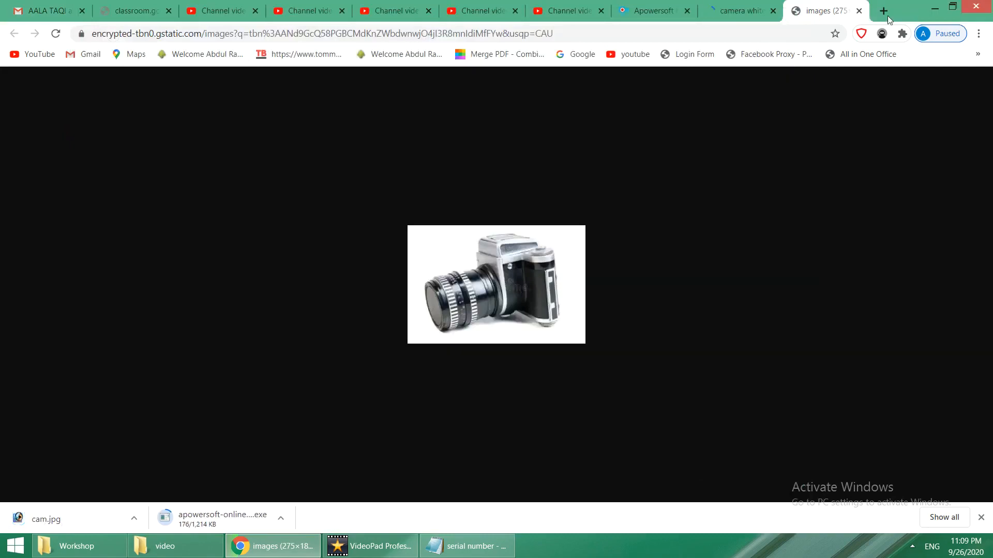
click(859, 10)
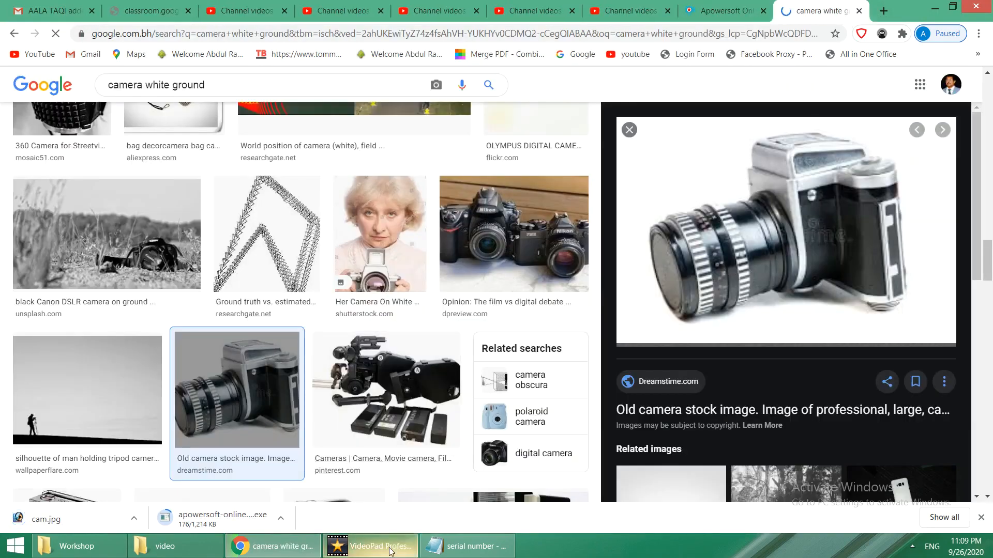
- Switch to VideoPad and import cam.jpg from the Workshop folder into the project's image files
click(389, 550)
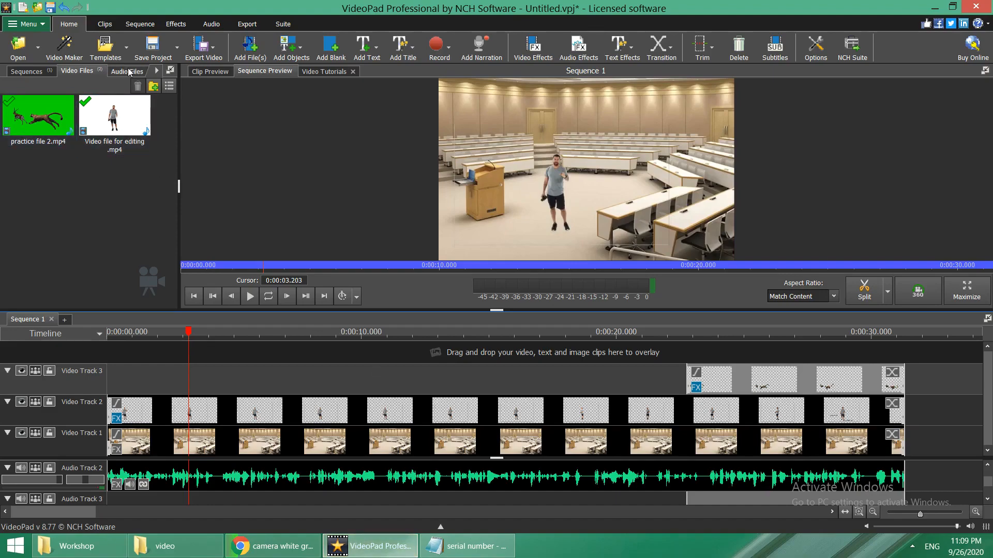
click(129, 72)
click(156, 70)
click(130, 71)
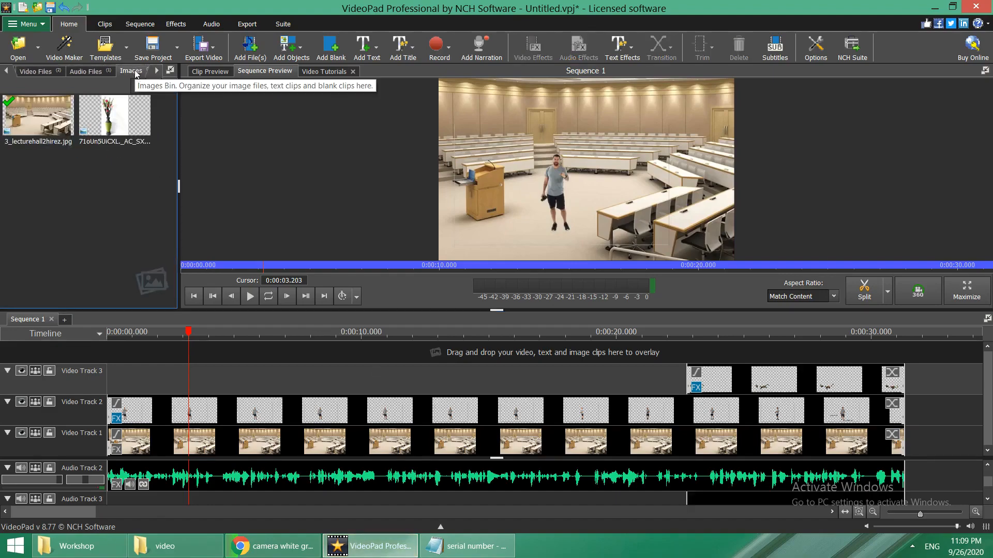
right_click(106, 203)
click(114, 213)
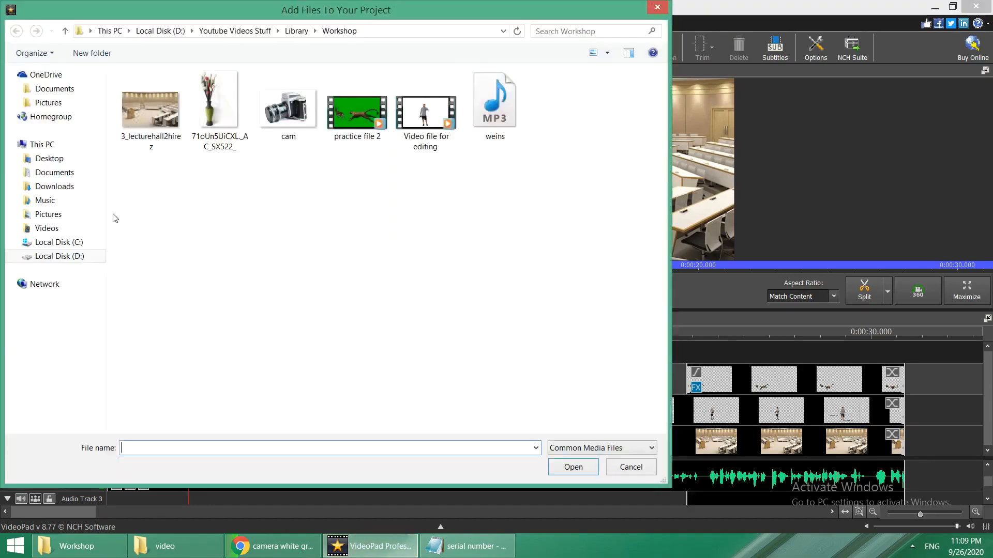
click(274, 111)
click(567, 473)
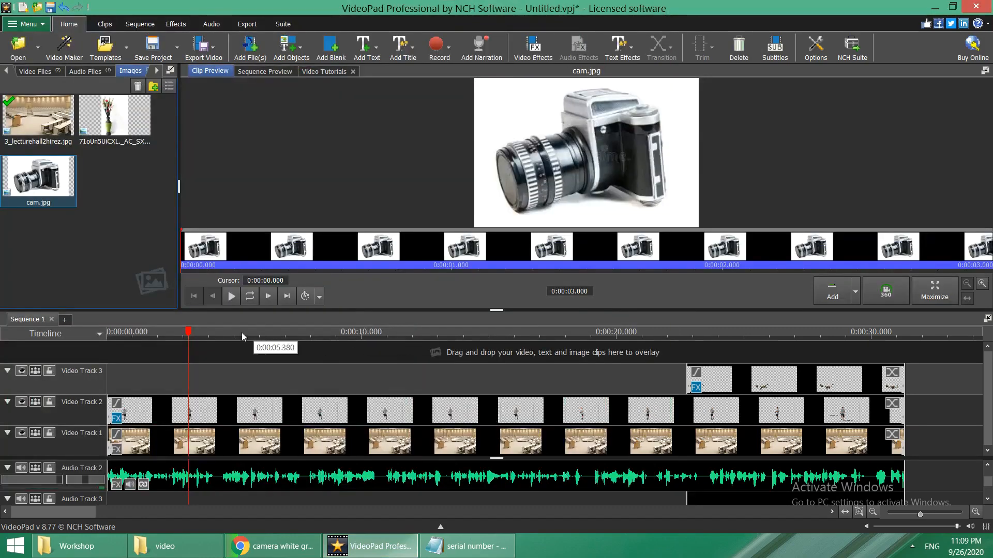
- Play the opening of the sequence and place cam.jpg on a new overlay track above the others, starting at about 5 s
drag(191, 337, 171, 342)
click(251, 296)
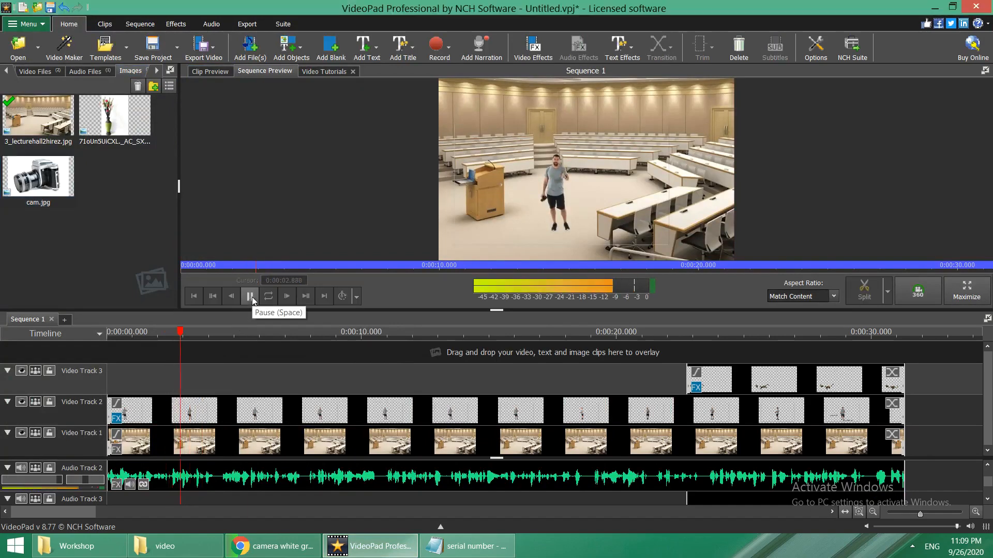
drag(190, 339, 146, 345)
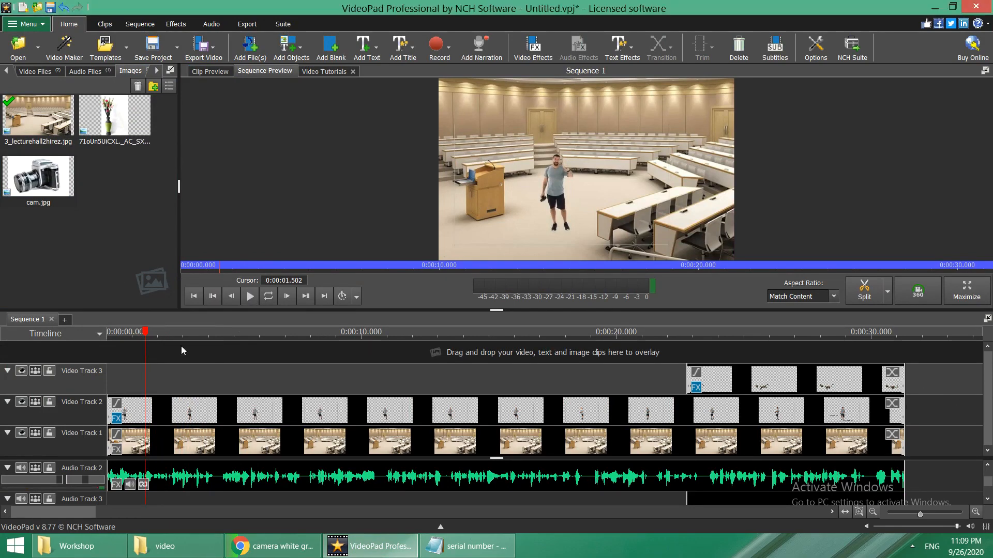
drag(144, 335, 257, 385)
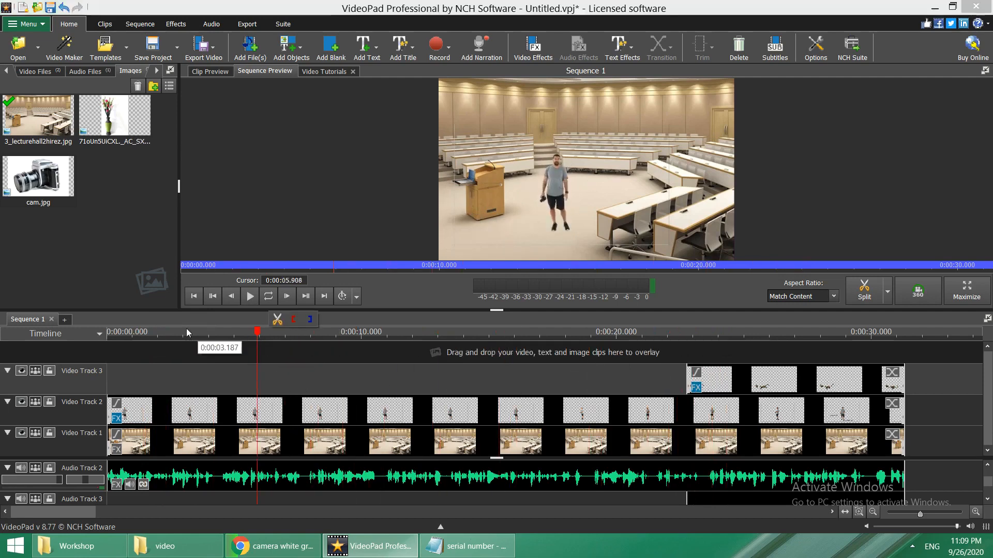
drag(50, 188, 238, 339)
- Shrink the camera image in its clip preview to a scale of 0.25
click(273, 381)
click(274, 381)
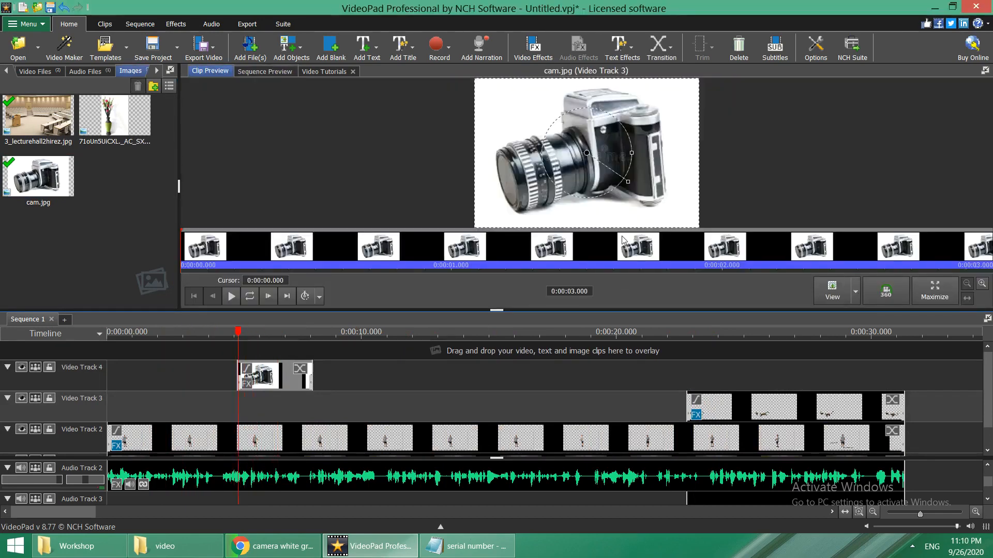
drag(628, 181, 604, 171)
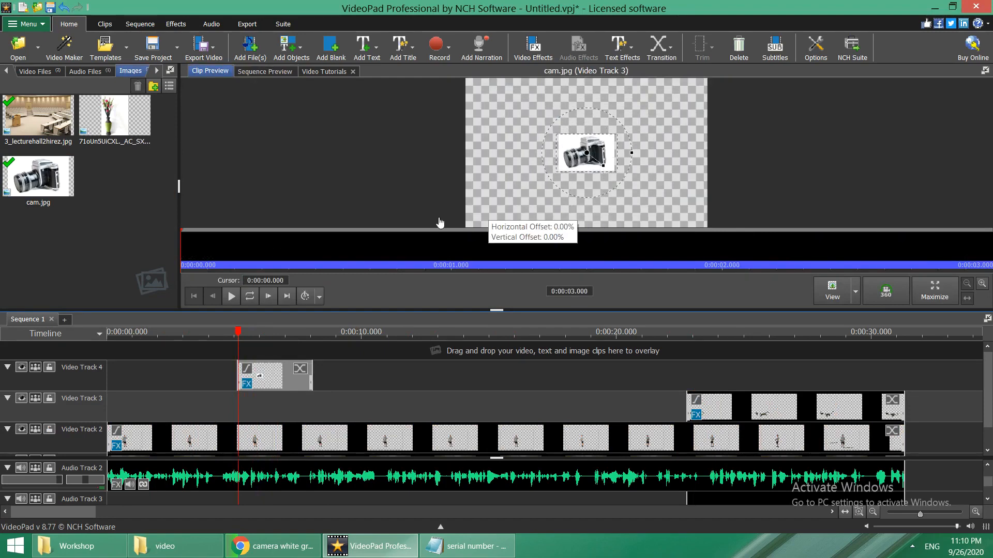
- Add a Green Screen effect to the camera clip on the timeline
right_click(265, 380)
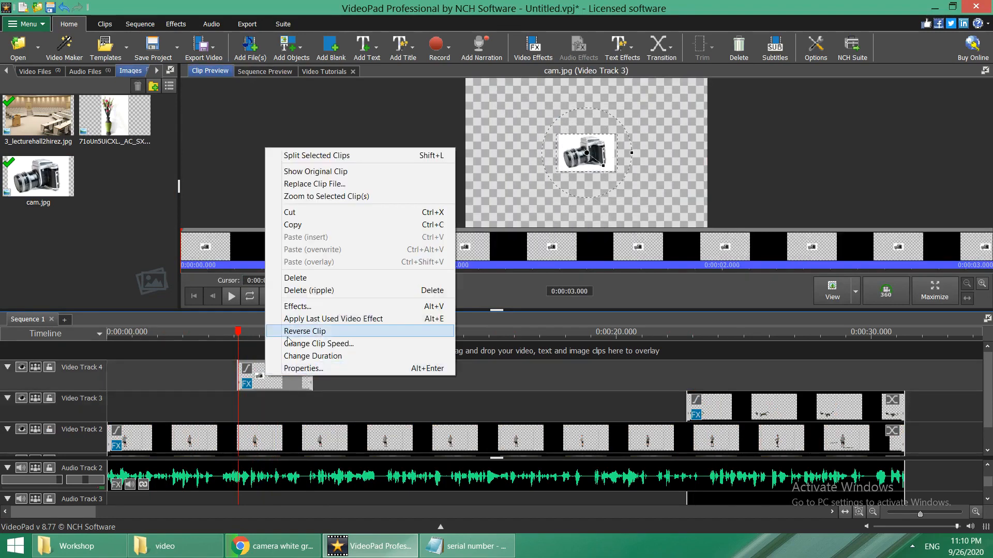
click(282, 304)
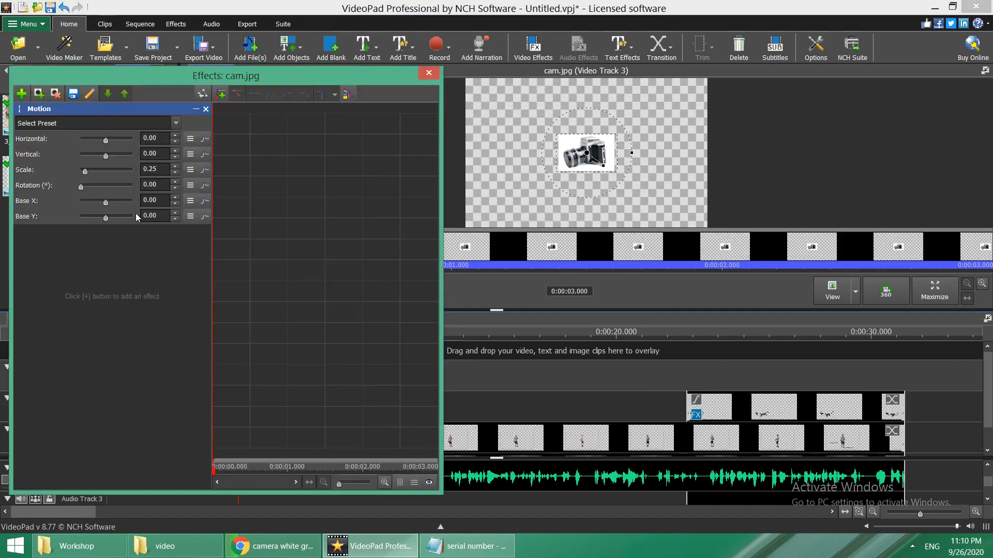
click(21, 93)
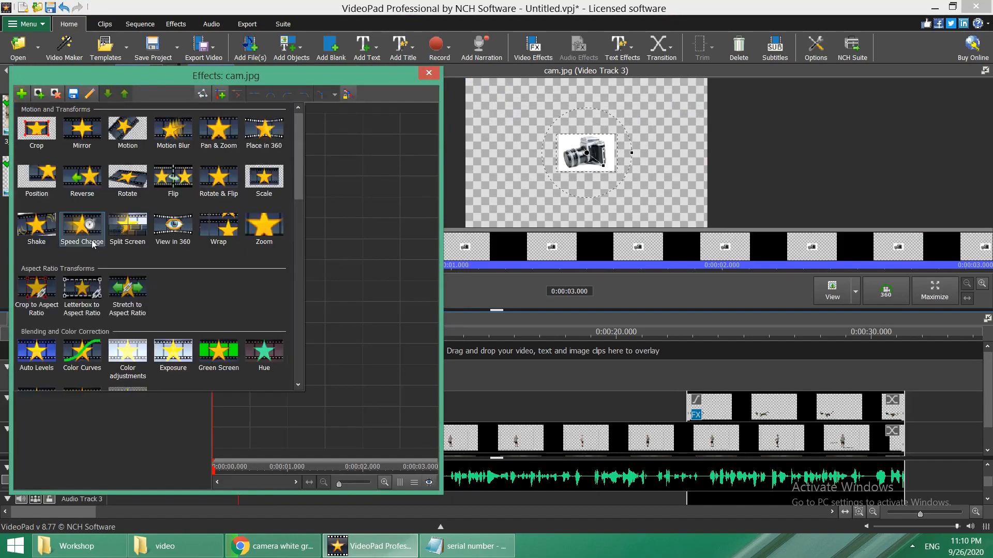
click(173, 354)
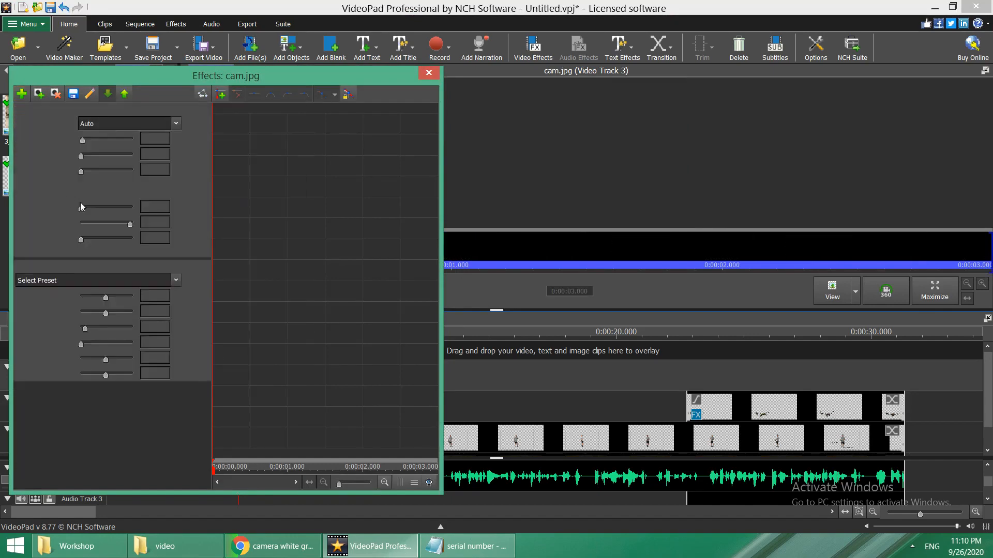
- Set the Green Screen colour to the camera picture's white background, sampled as RGB 254, 254, 254, and close the effects
click(83, 190)
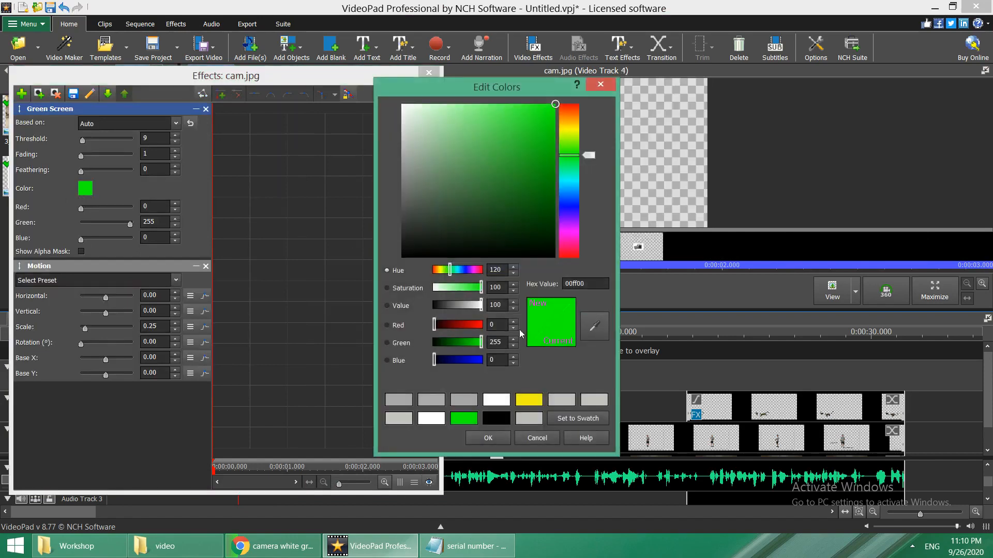
click(633, 113)
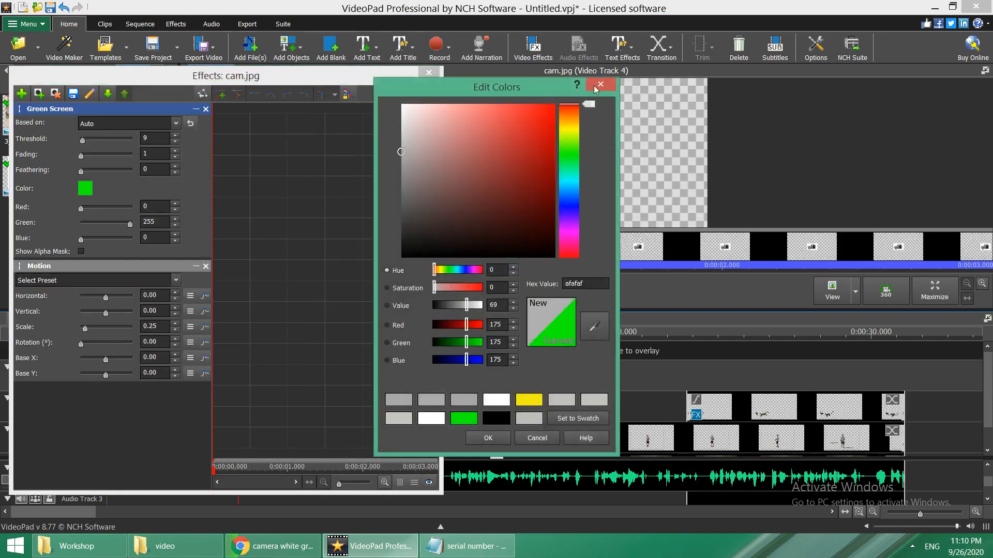
drag(542, 85, 401, 91)
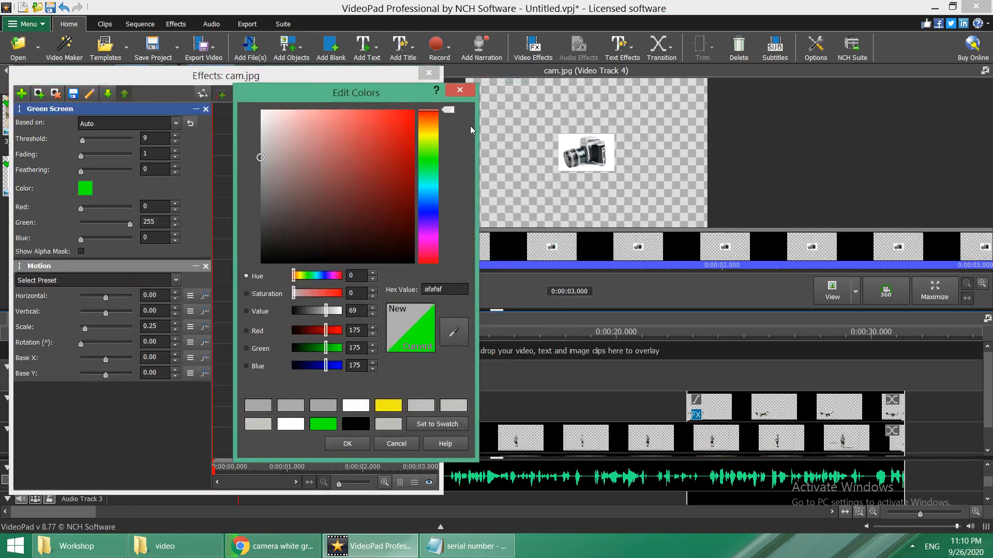
click(606, 146)
click(437, 424)
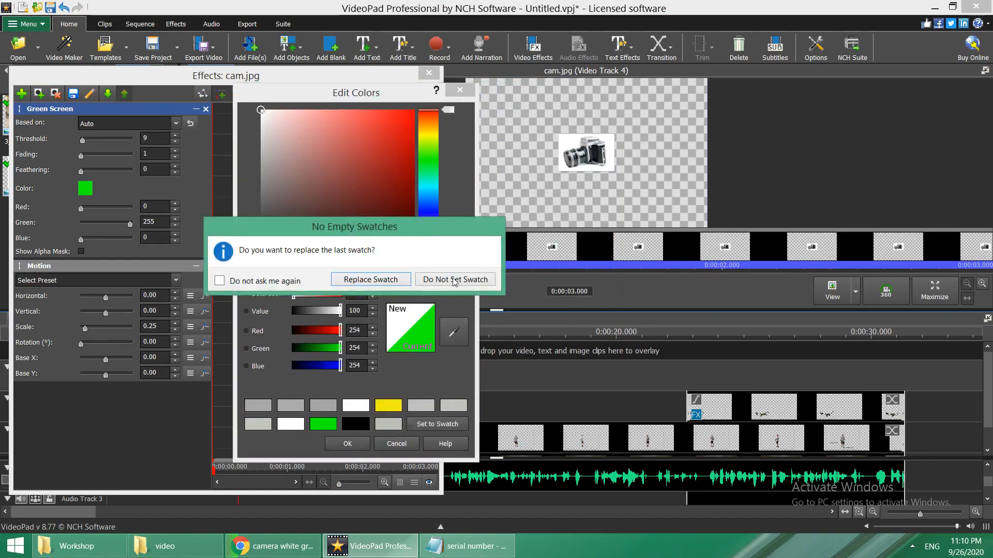
click(455, 280)
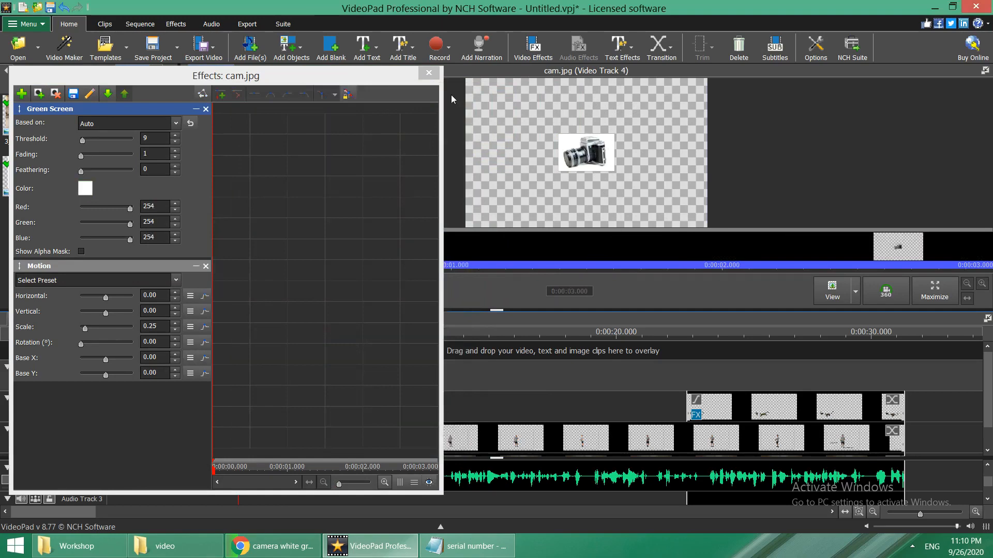
click(429, 72)
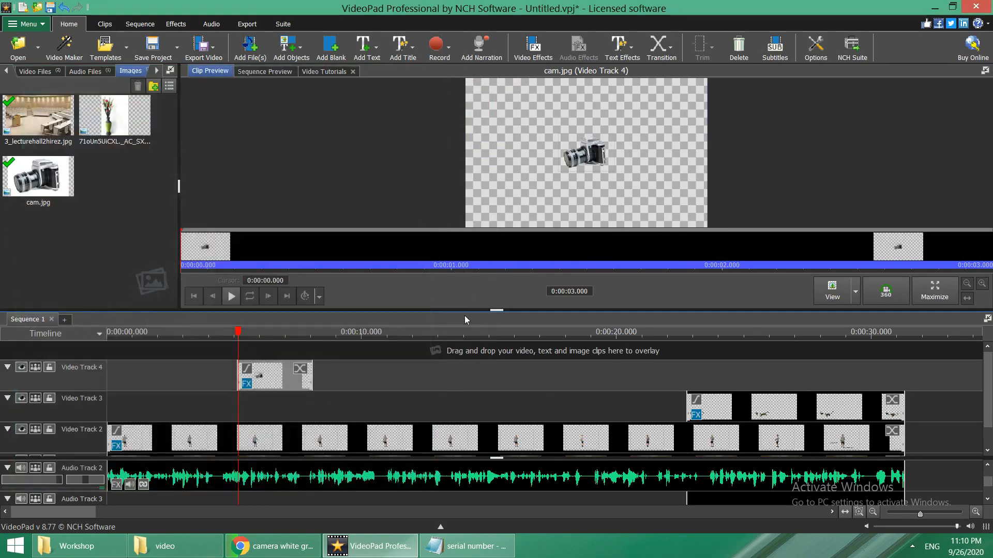
- With the playhead inside the camera clip, reposition the camera up and to the right of the presenter, near the hall's back wall
drag(238, 332, 258, 333)
mouse_move(266, 374)
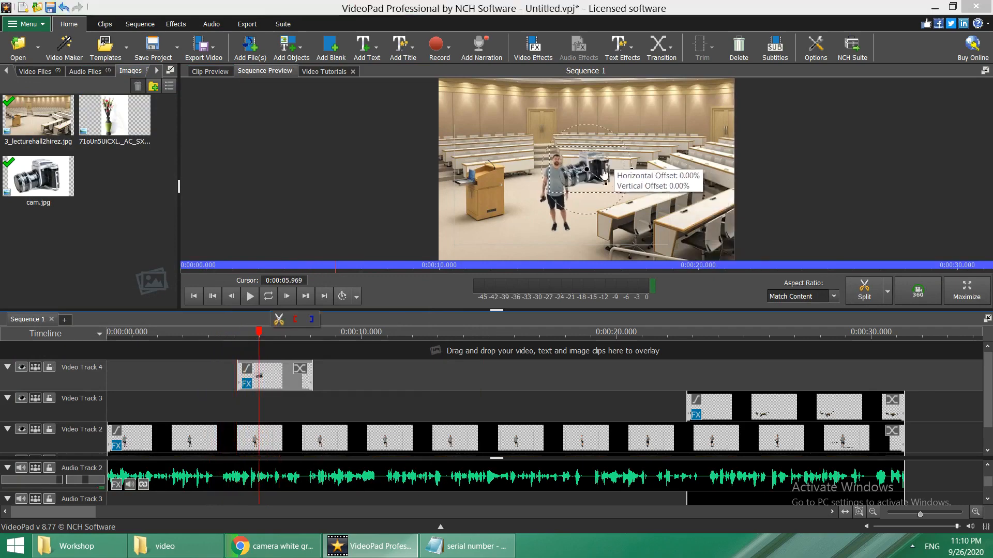
drag(631, 152, 675, 111)
- Play the opening seconds to find the presenter's cue and move the camera clip to start at about 2.3 s
drag(259, 334, 137, 337)
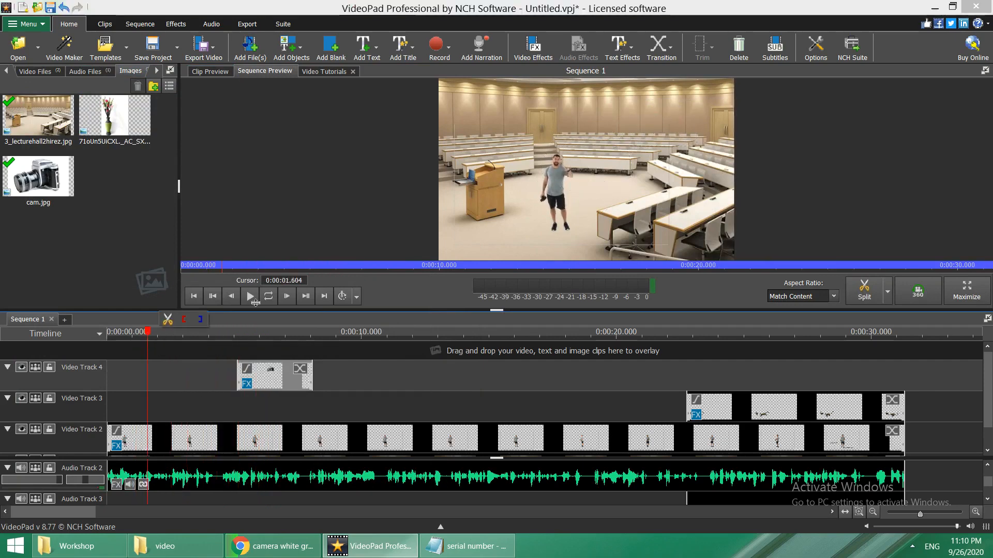
click(247, 299)
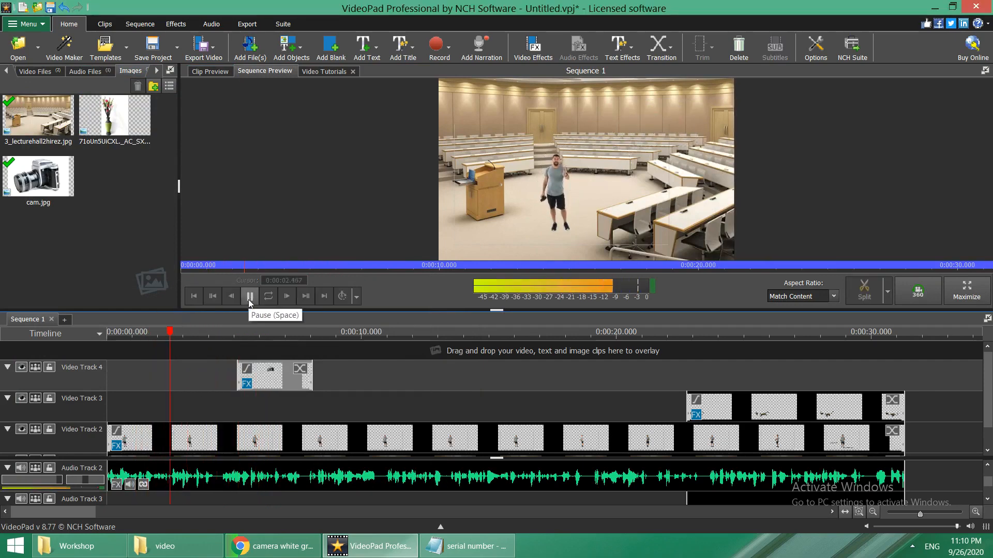
click(249, 299)
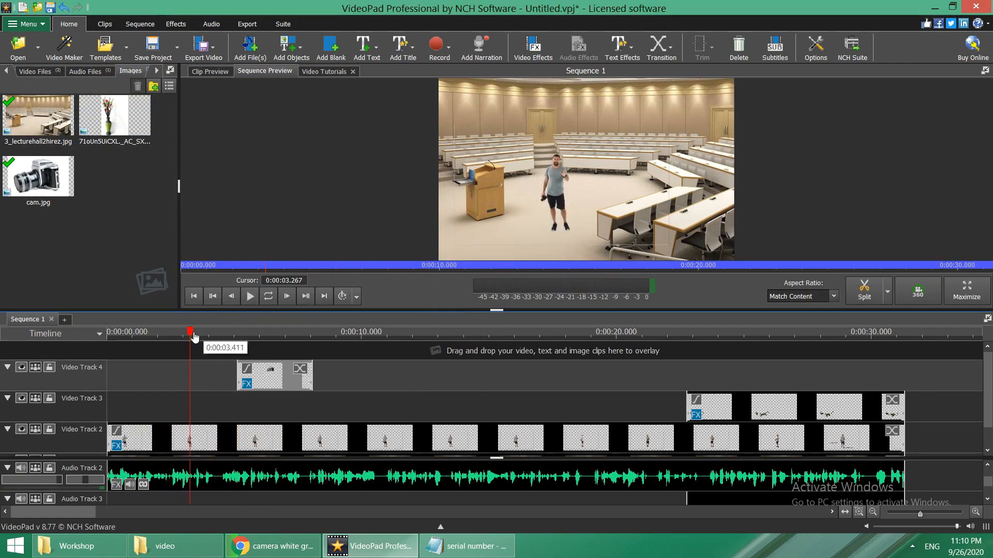
drag(190, 336, 165, 336)
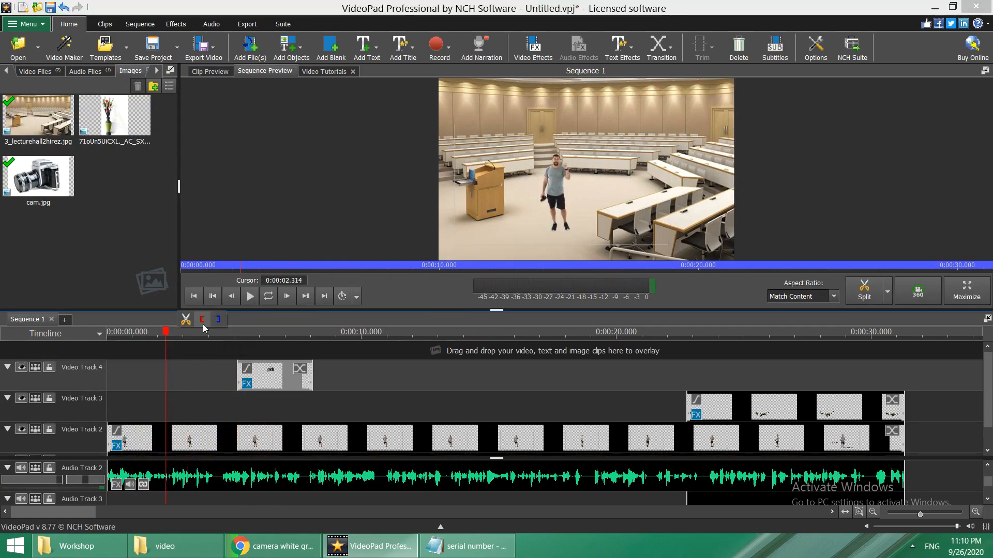
click(250, 299)
click(249, 299)
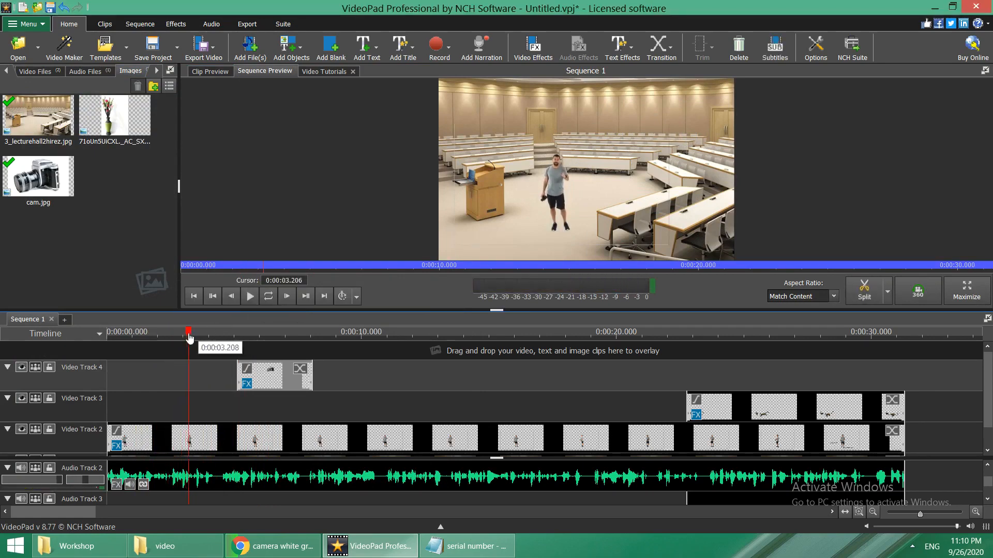
drag(189, 337, 166, 336)
drag(267, 377, 195, 375)
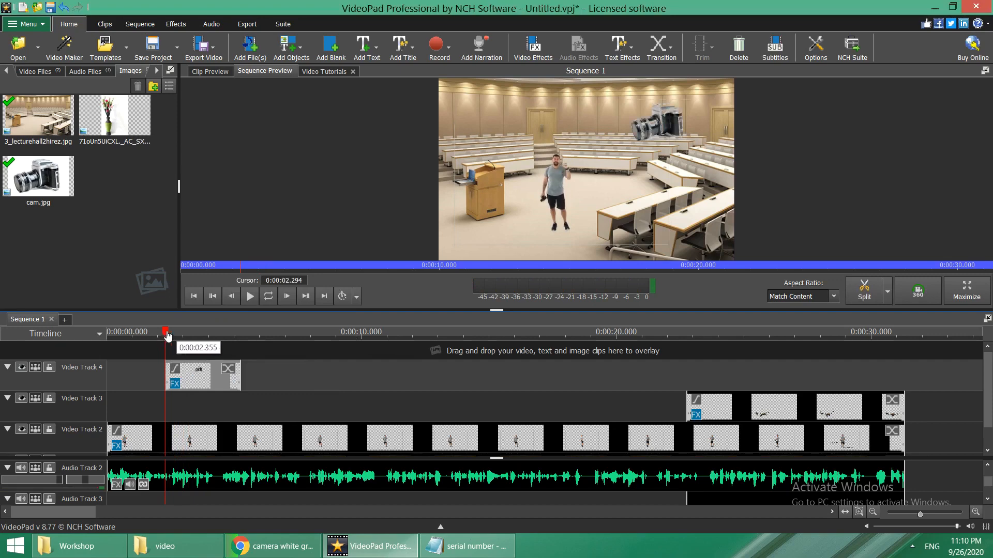
- Play through the camera clip's appearance, trim its end to about 4 s, and play the section again
drag(167, 335, 142, 335)
click(250, 297)
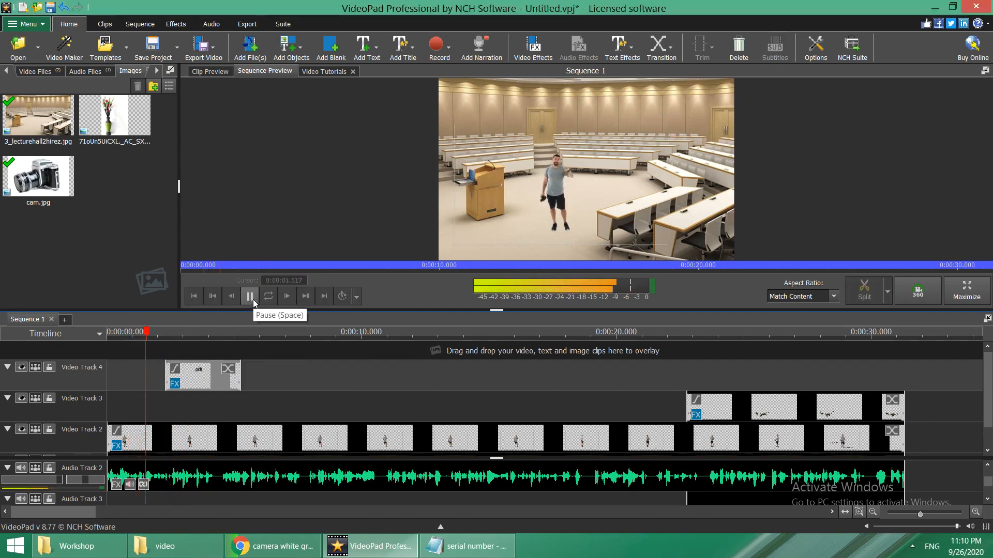
click(250, 296)
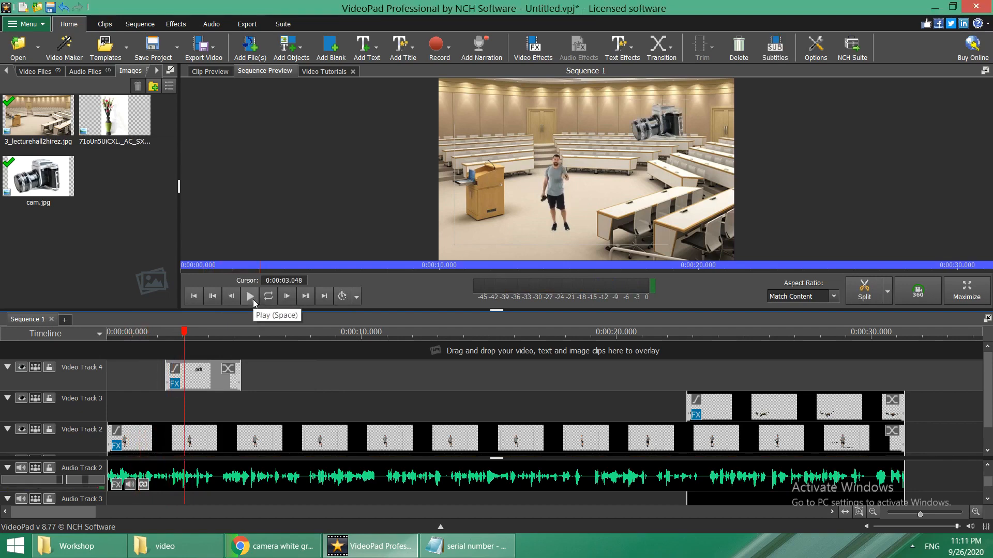
click(187, 334)
drag(190, 337, 206, 337)
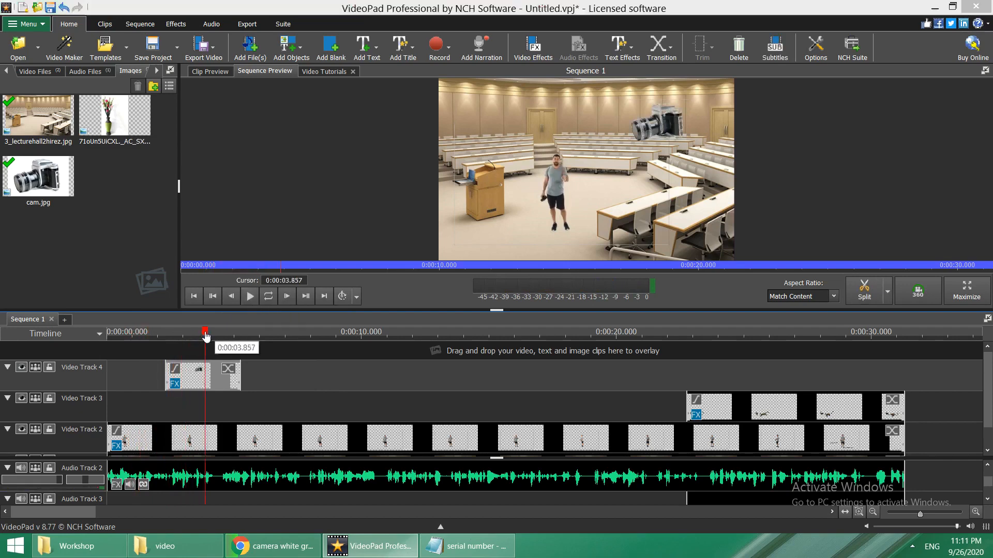
drag(236, 383, 208, 383)
drag(206, 334, 161, 335)
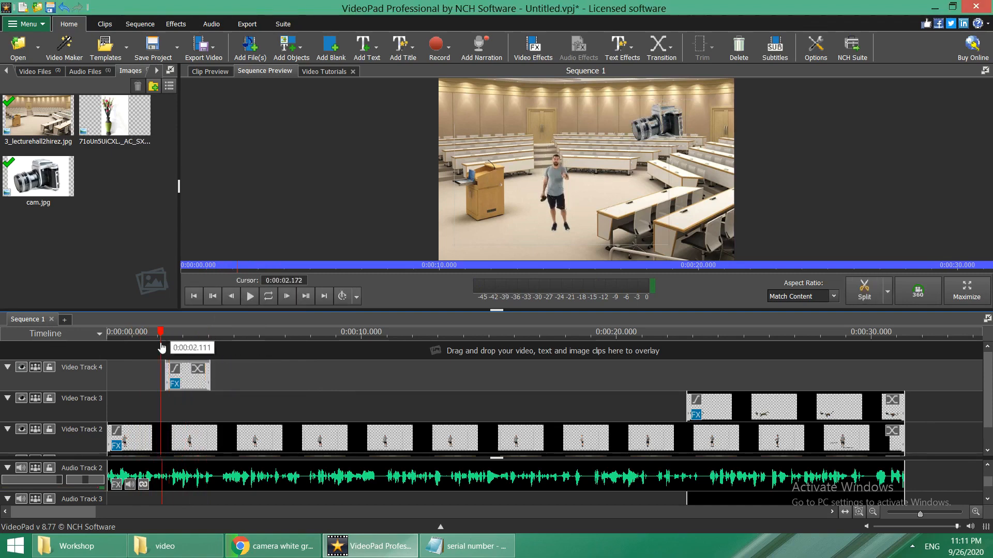
click(252, 296)
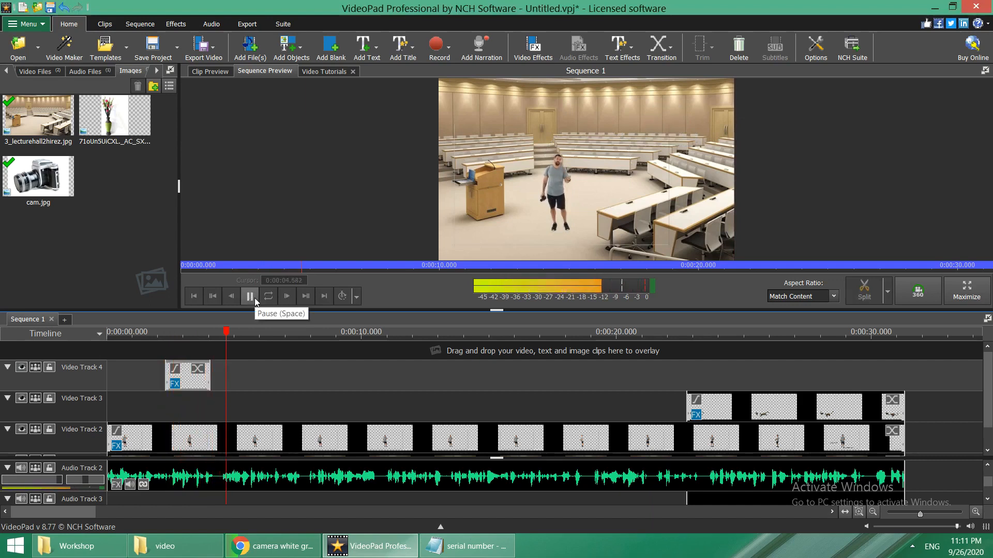
- Find where the camera should disappear in the presenter's speech, extend the camera clip's end to about 6.2 s, and replay the section
click(254, 298)
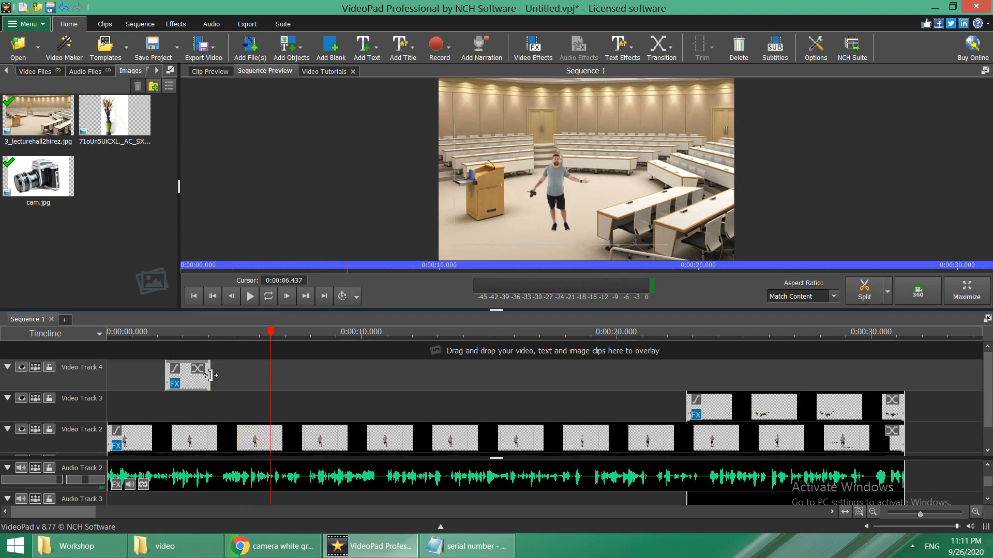
drag(270, 335, 167, 335)
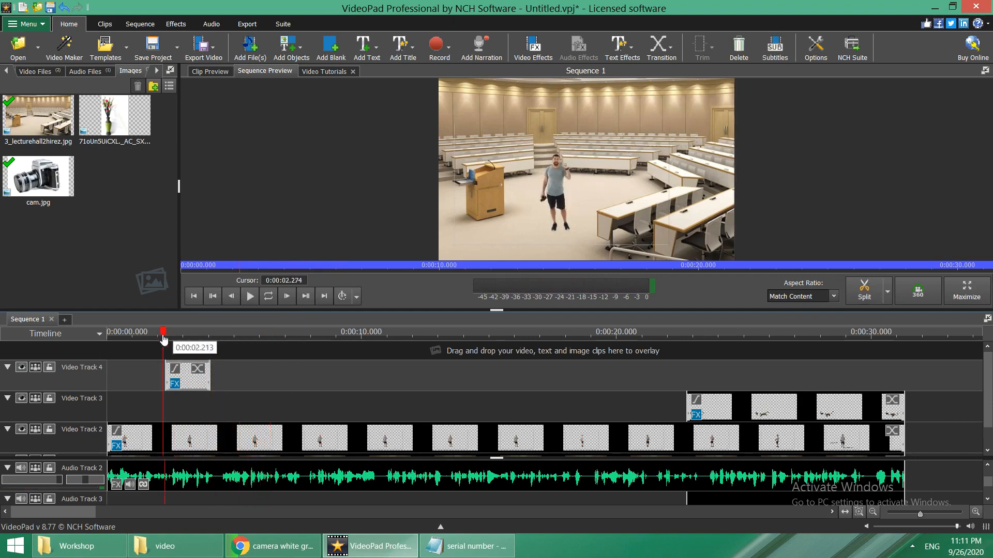
click(249, 299)
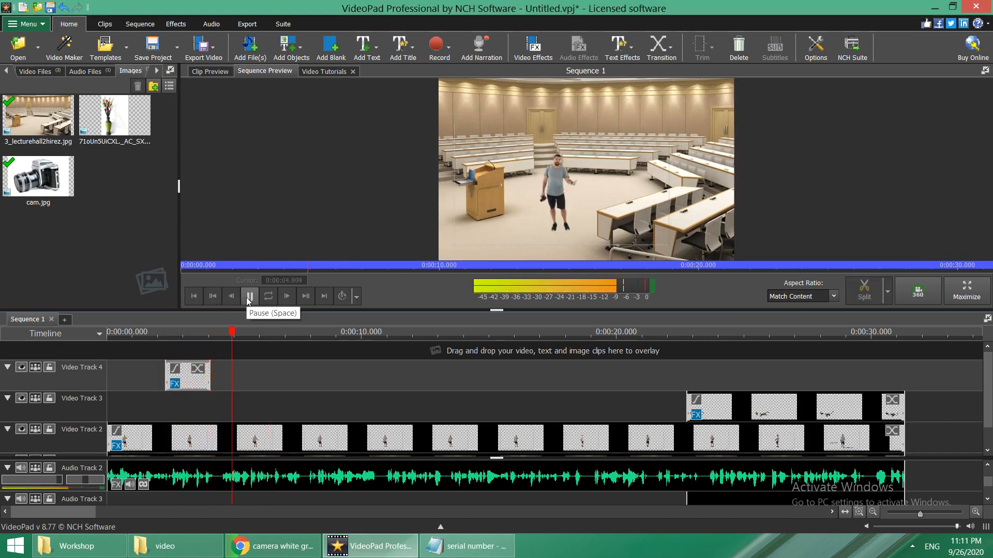
click(248, 299)
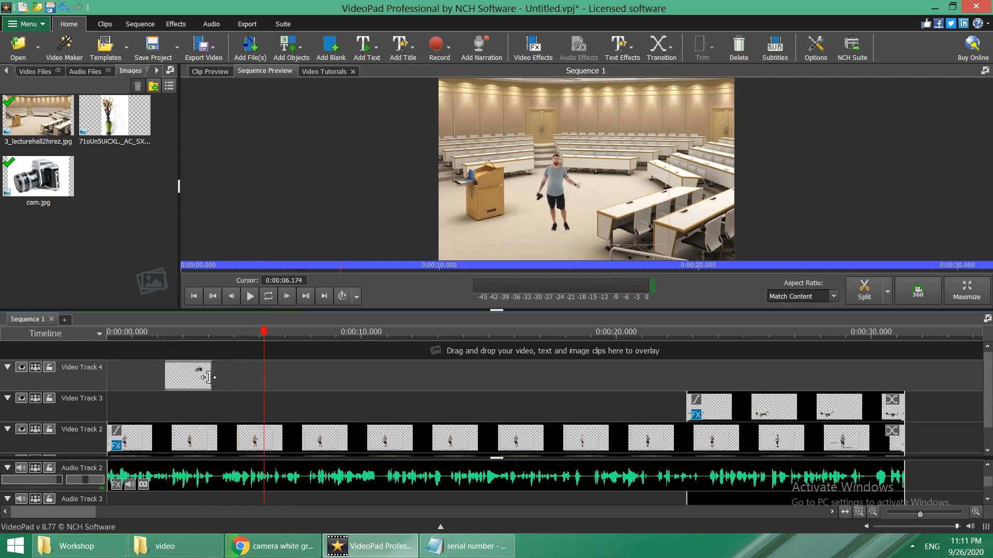
drag(209, 377, 262, 378)
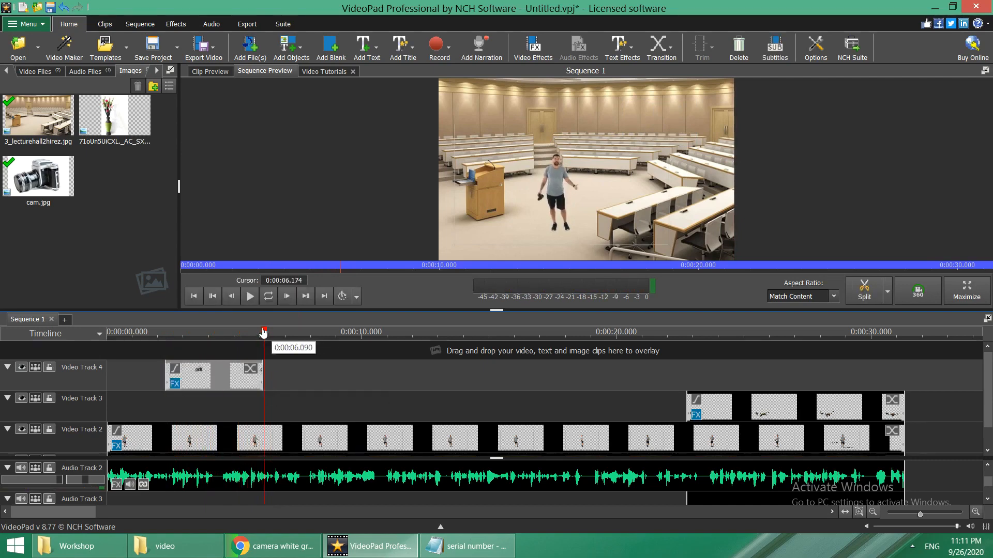
drag(236, 338, 151, 344)
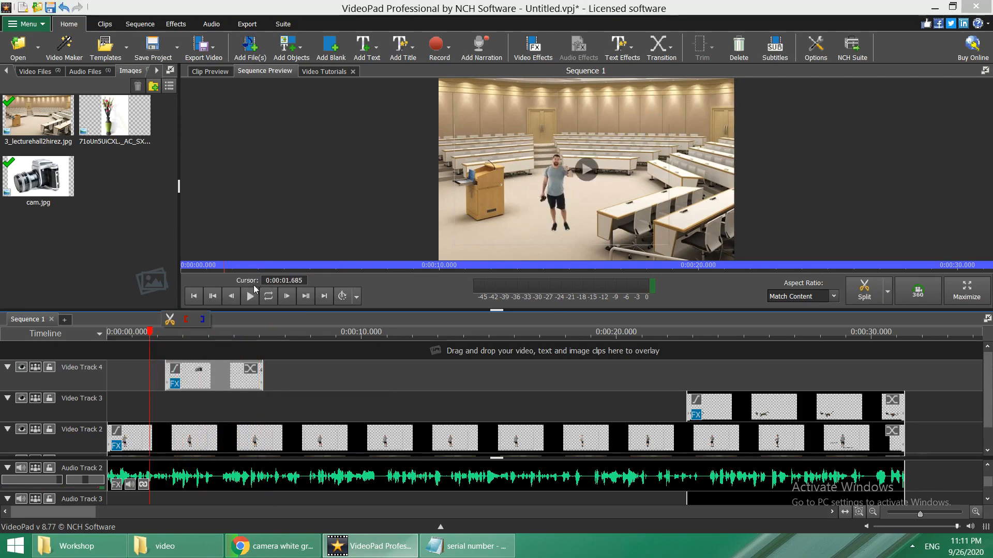
click(249, 296)
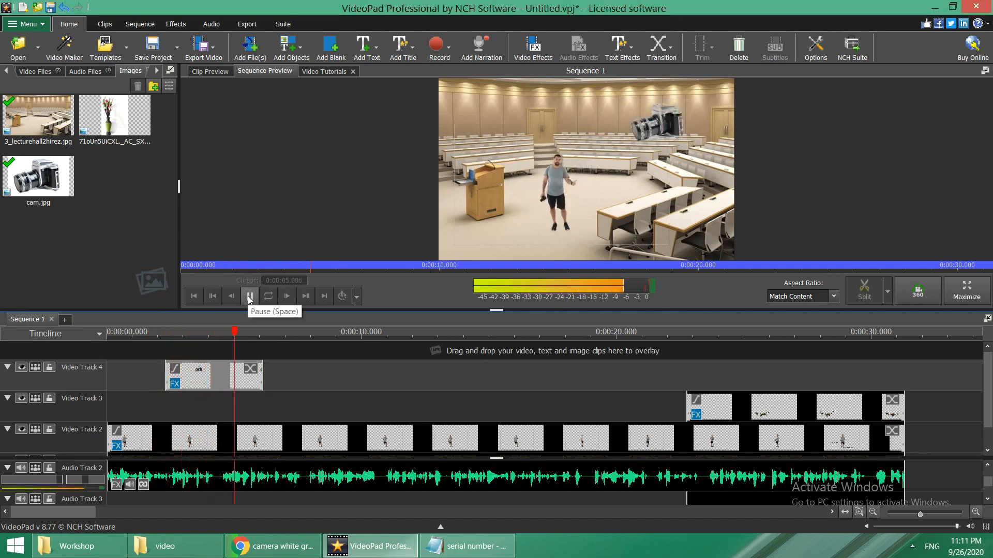
click(249, 297)
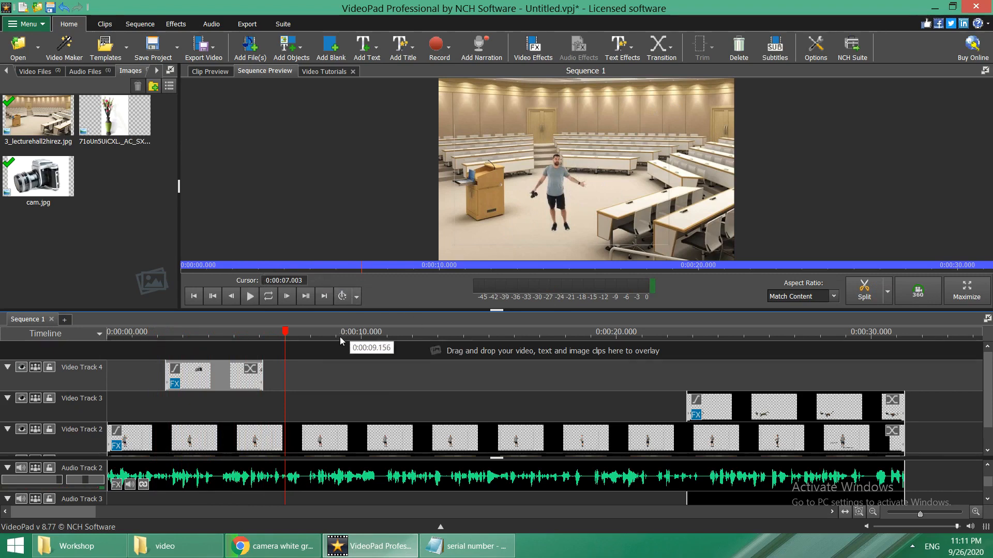
- Add a Simple Text Overlay at about 7 s on Video Track 4 reading "This is my first video editing"
click(377, 57)
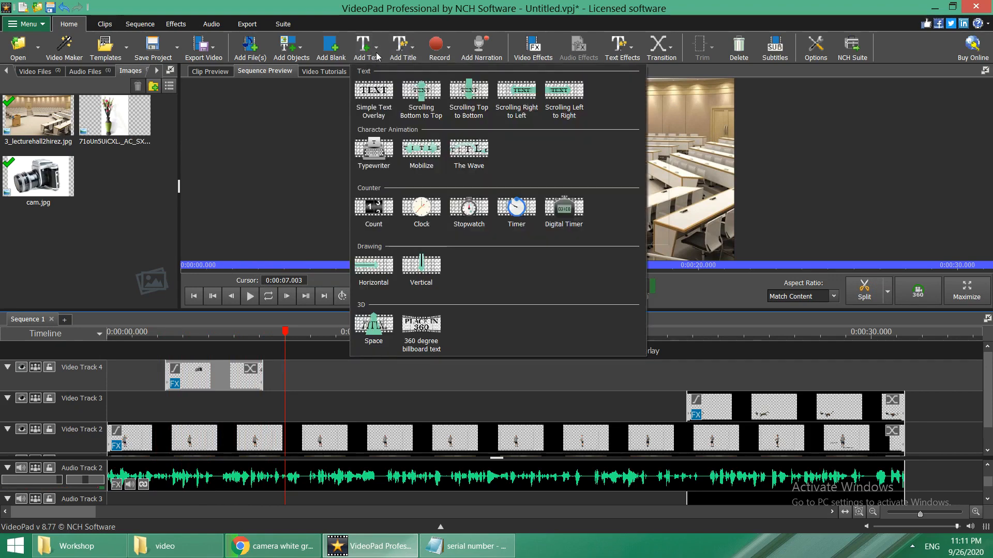
click(374, 100)
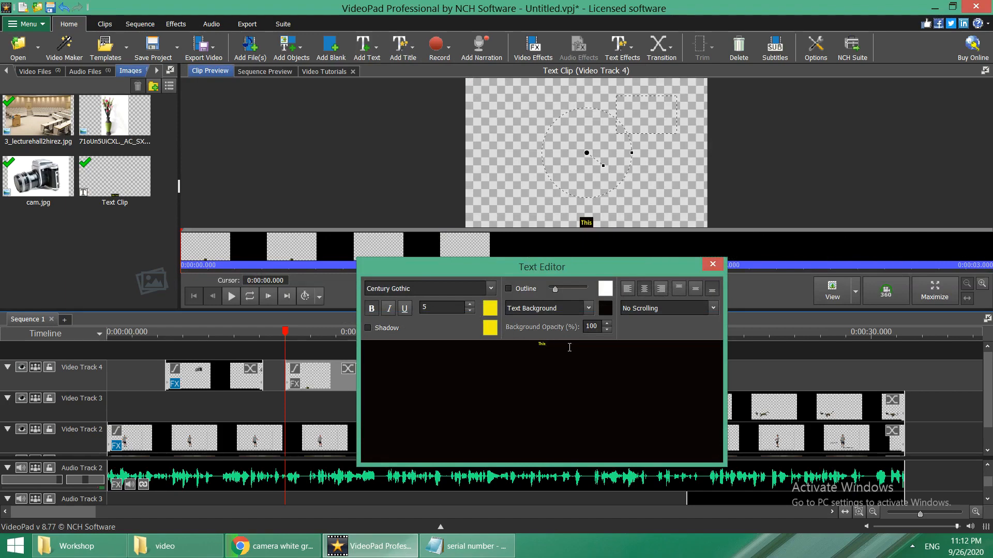
text(is my first video editing)
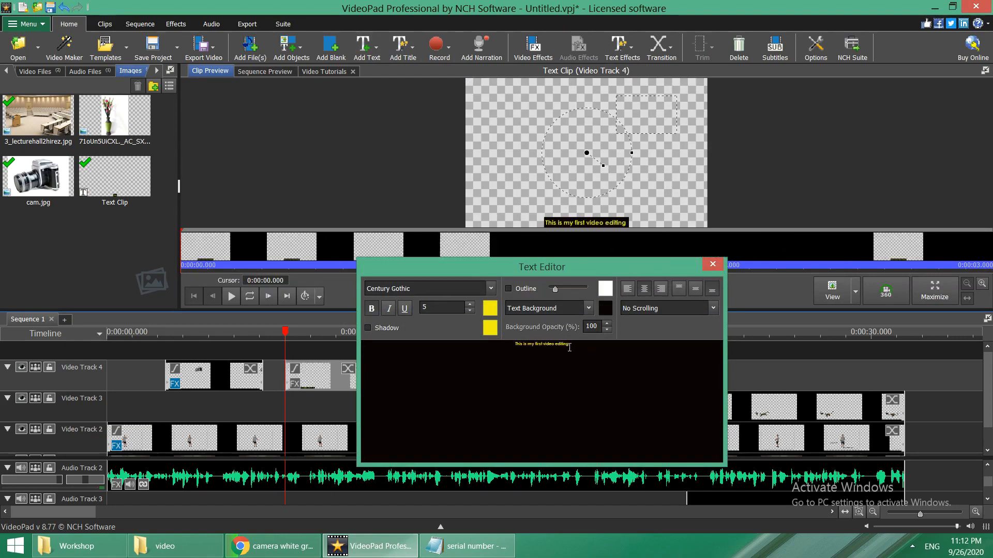
- Set the whole caption to size 10 and blue text colour 3645cf, and close the text editor
key(ctrl+a)
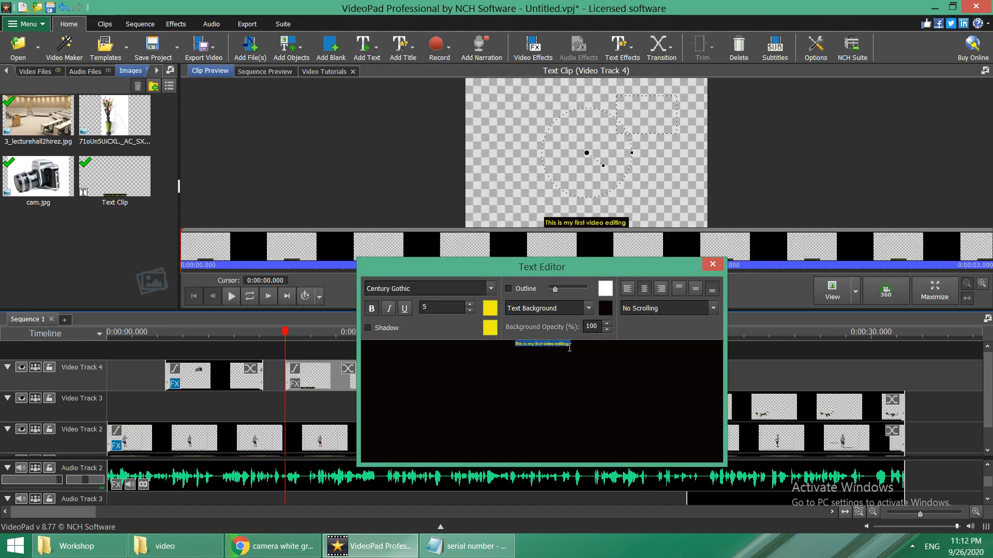
click(470, 304)
click(470, 304)
click(492, 329)
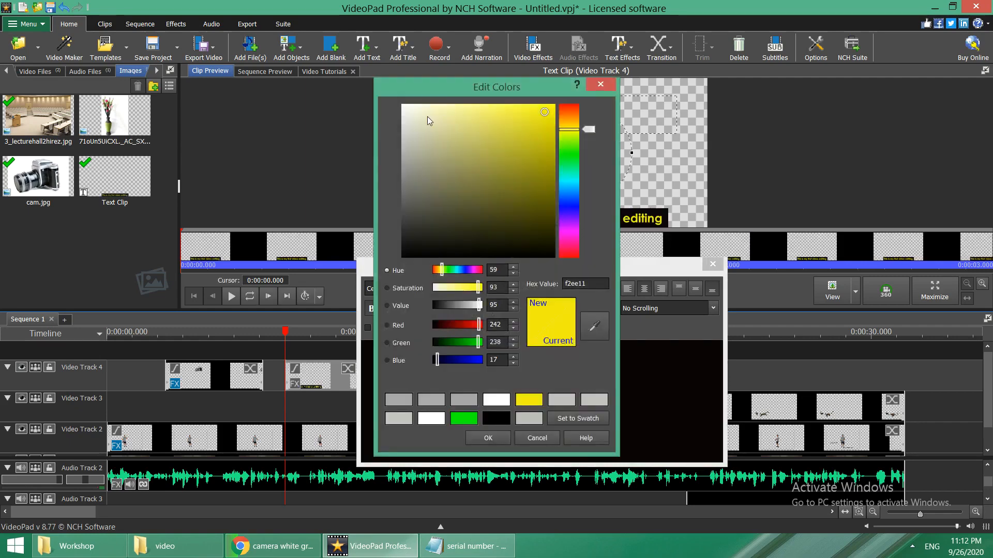
click(413, 109)
click(531, 111)
click(569, 203)
click(516, 134)
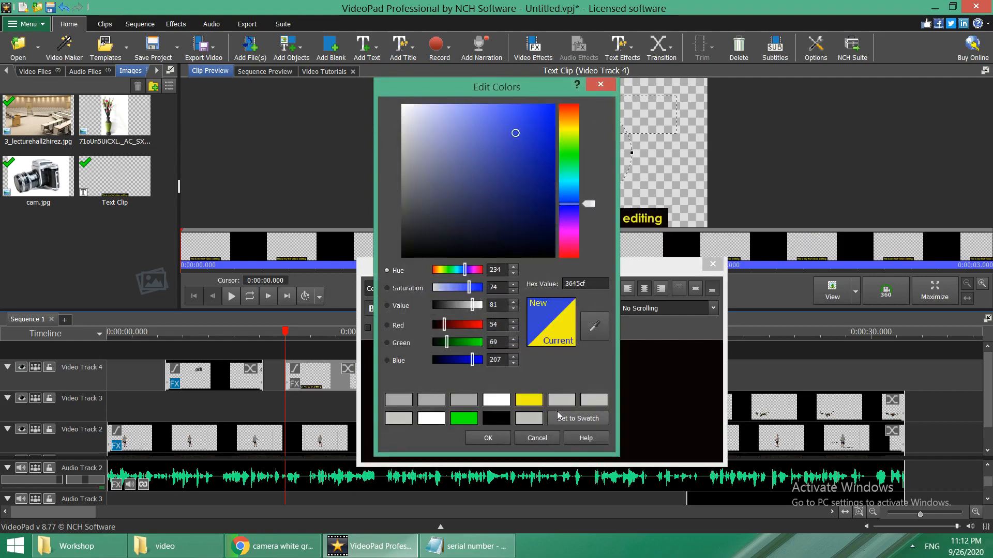
click(491, 437)
click(594, 273)
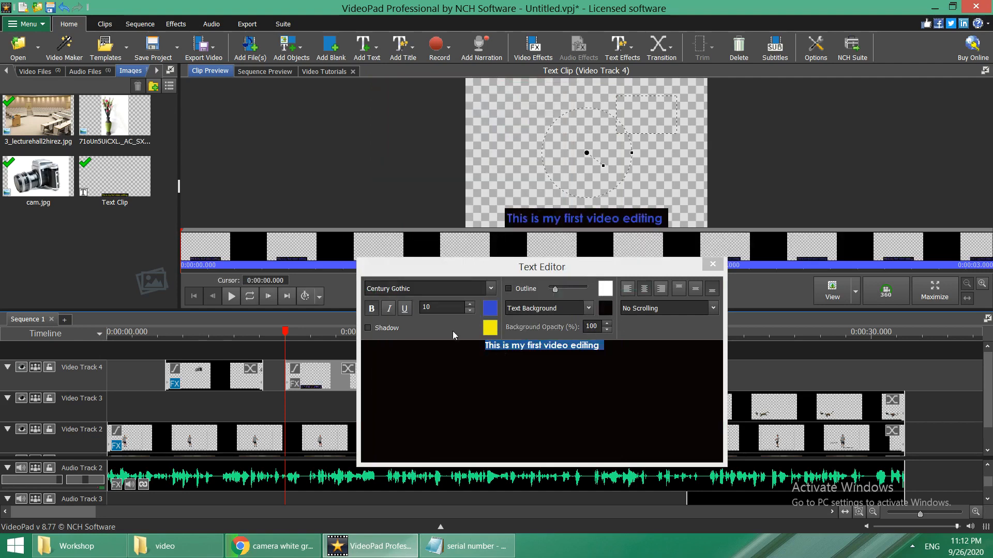
click(557, 289)
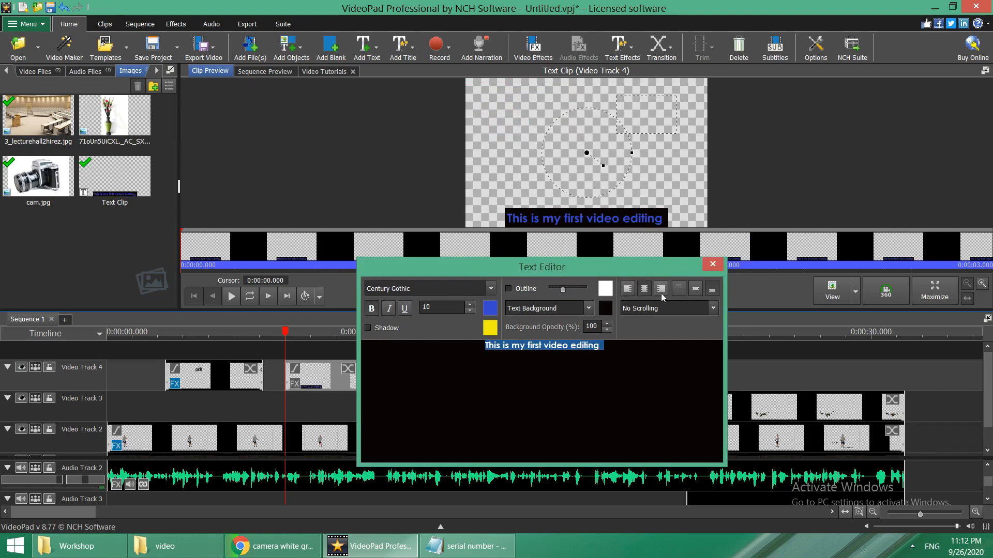
click(710, 265)
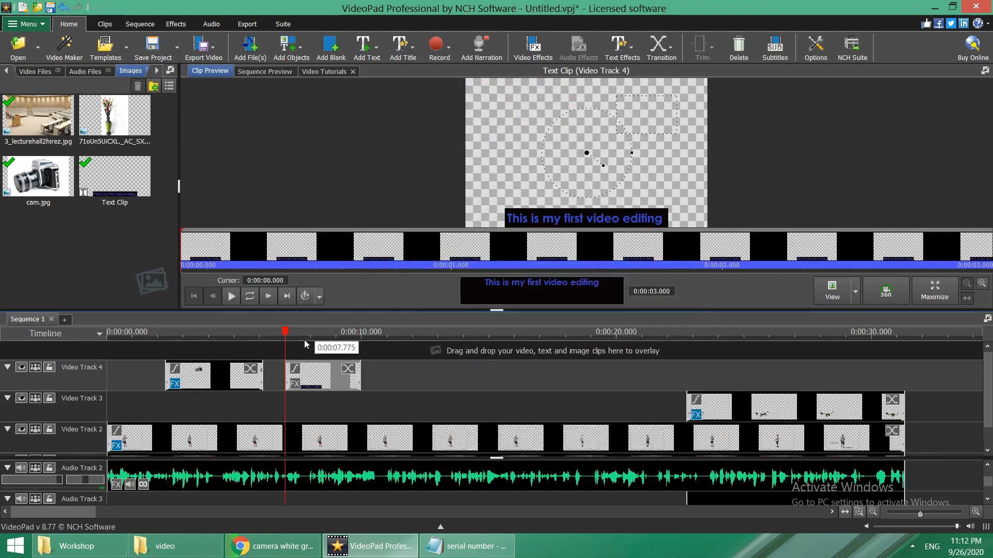
- Move the text clip to start at about 13 s and play the sequence from about 2 s into the caption
click(289, 336)
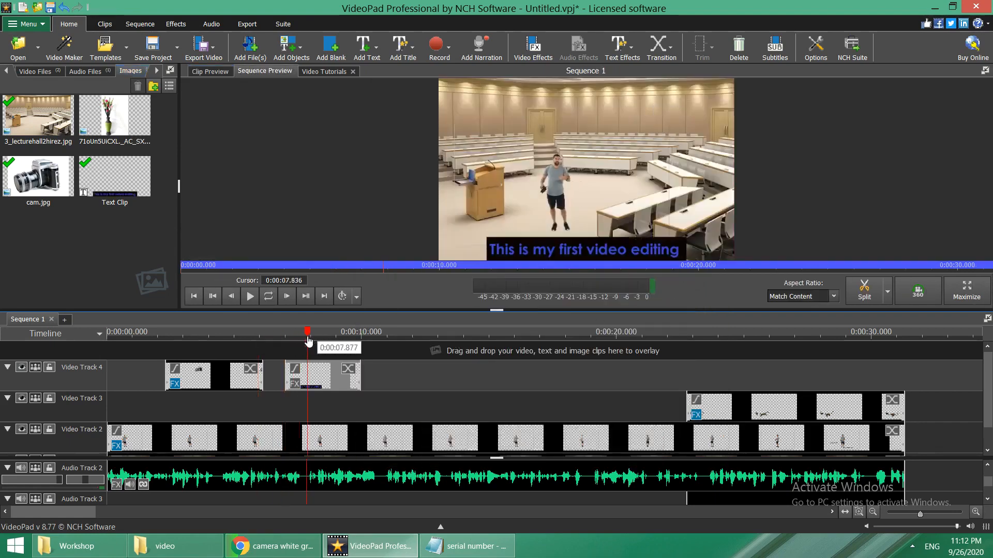
drag(306, 344, 252, 350)
drag(320, 373, 472, 373)
drag(260, 341, 164, 356)
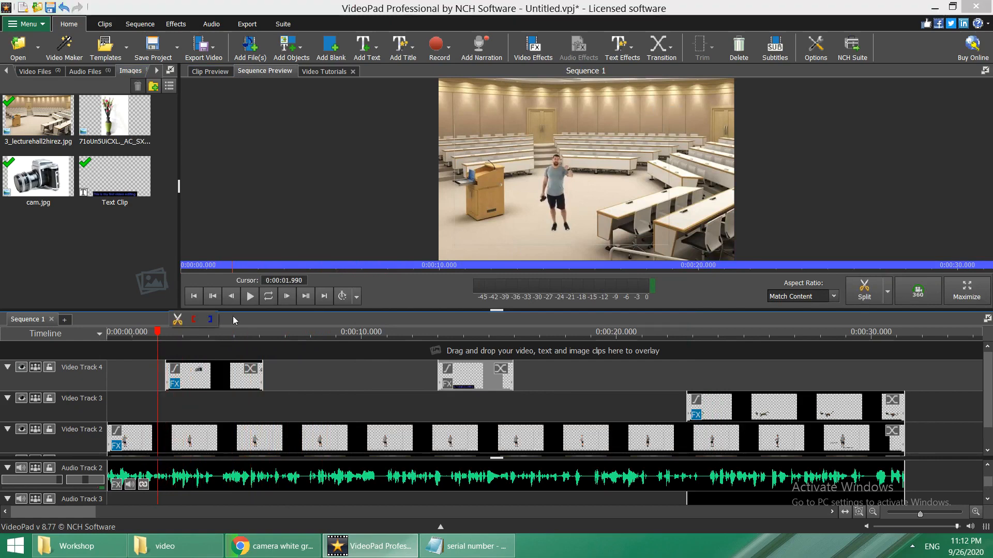
click(249, 298)
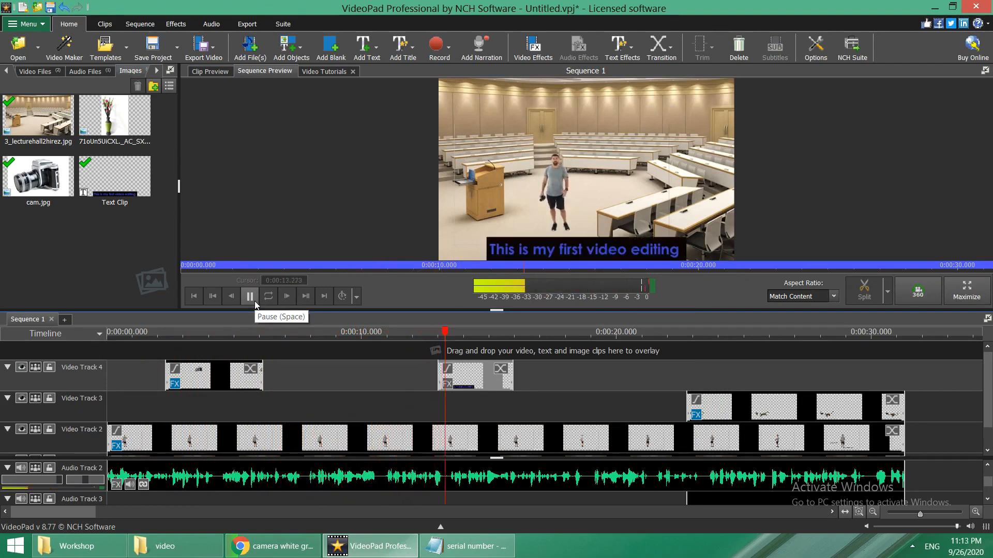
click(254, 301)
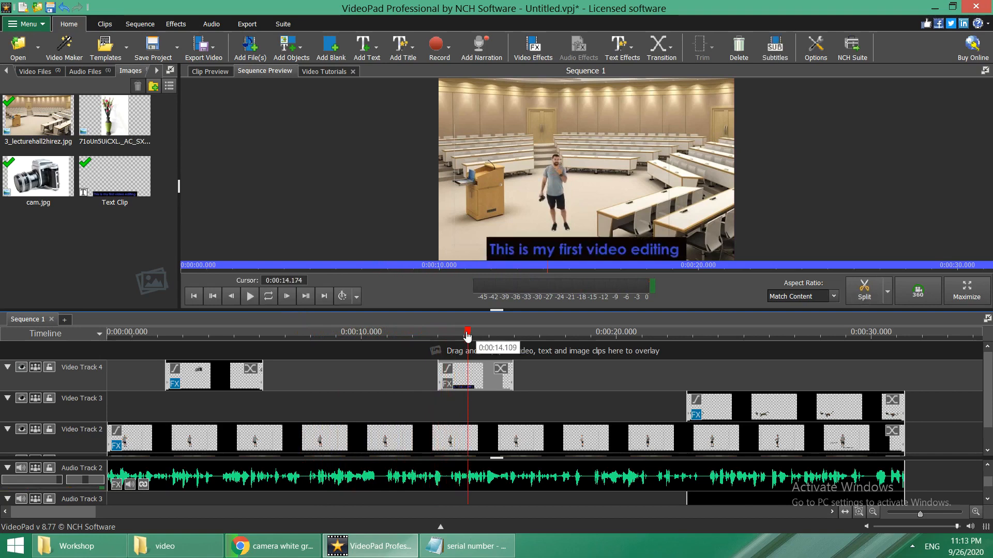
- Play back to find the presenter's cue, move the text clip to start at about 10.5 s, and replay the section
drag(467, 337, 373, 335)
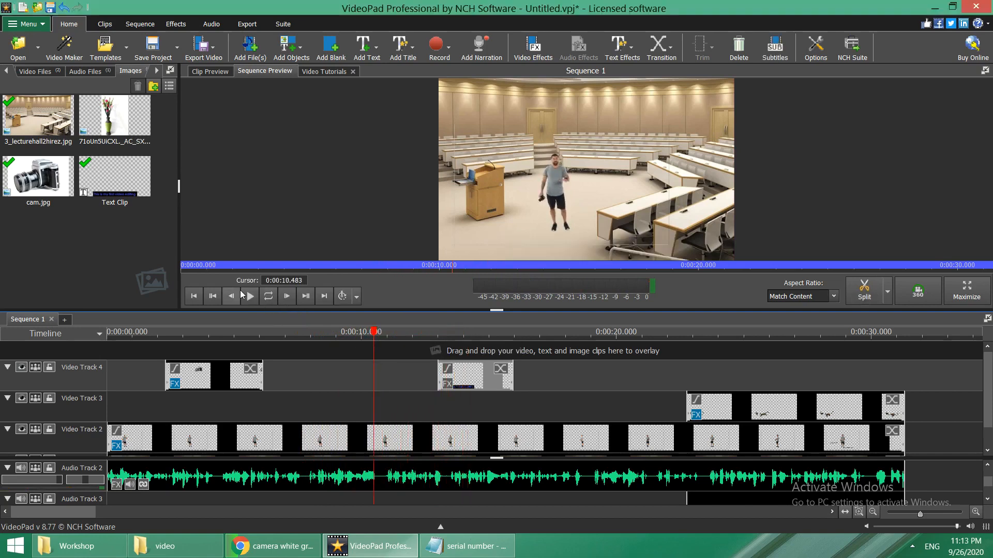
click(250, 297)
click(250, 297)
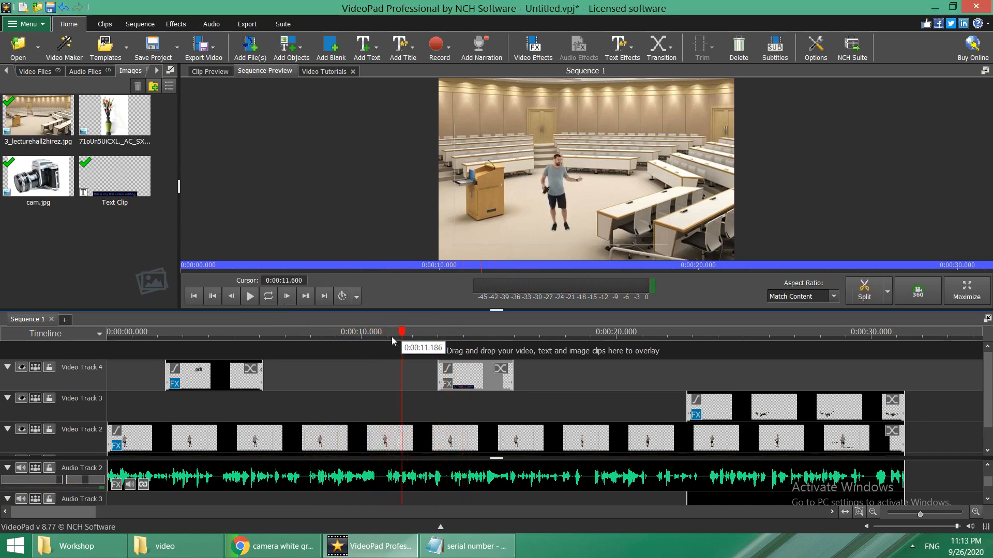
drag(402, 337, 329, 336)
click(253, 297)
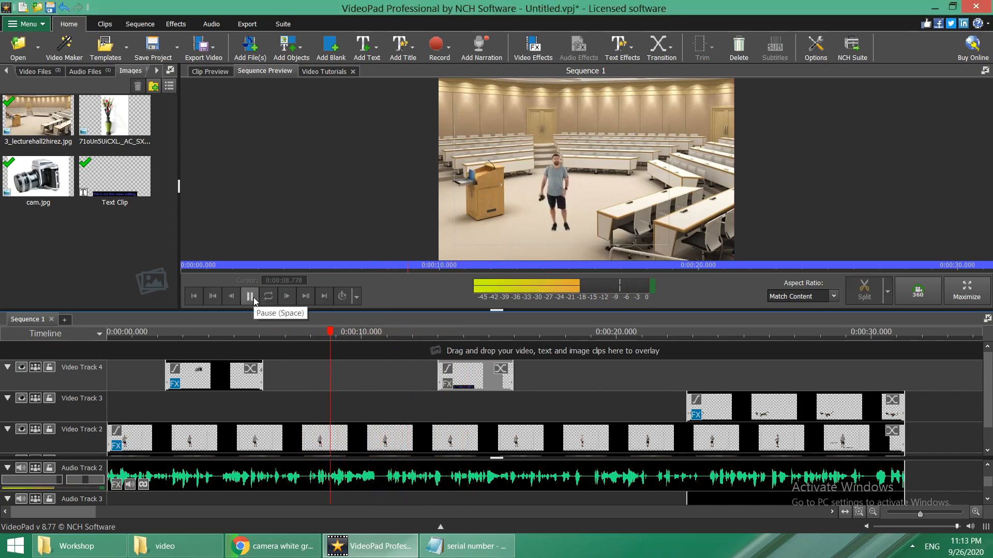
click(253, 296)
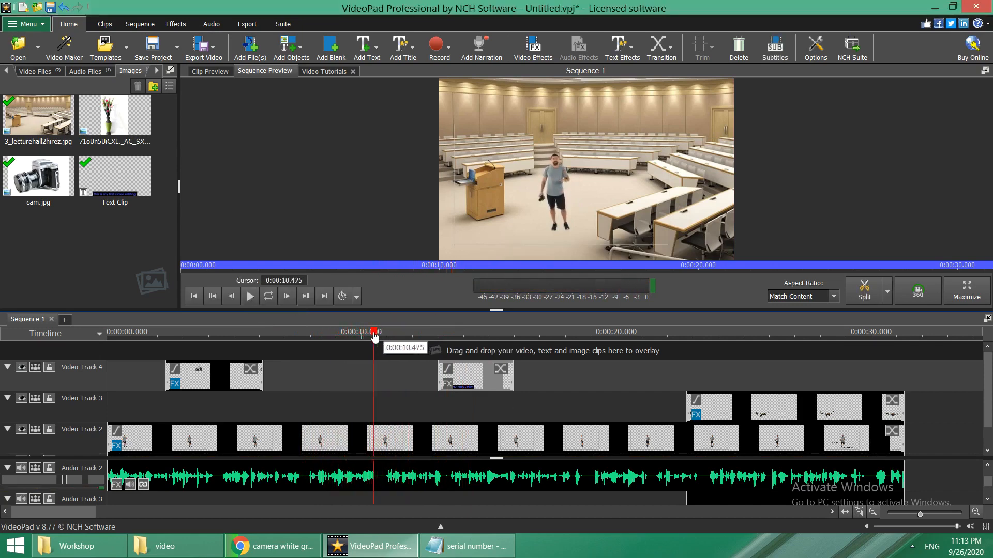
drag(468, 371, 405, 370)
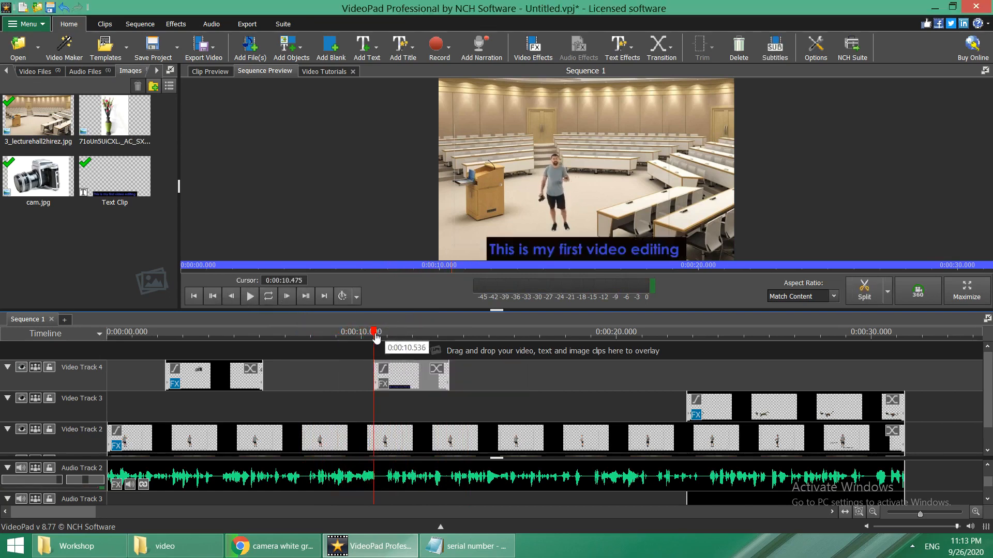
drag(373, 332, 261, 332)
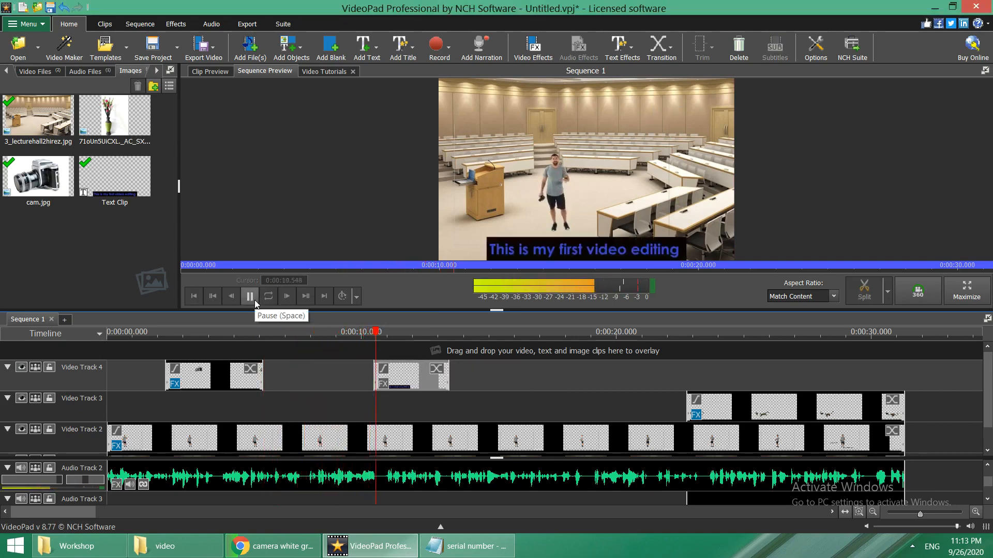
click(254, 300)
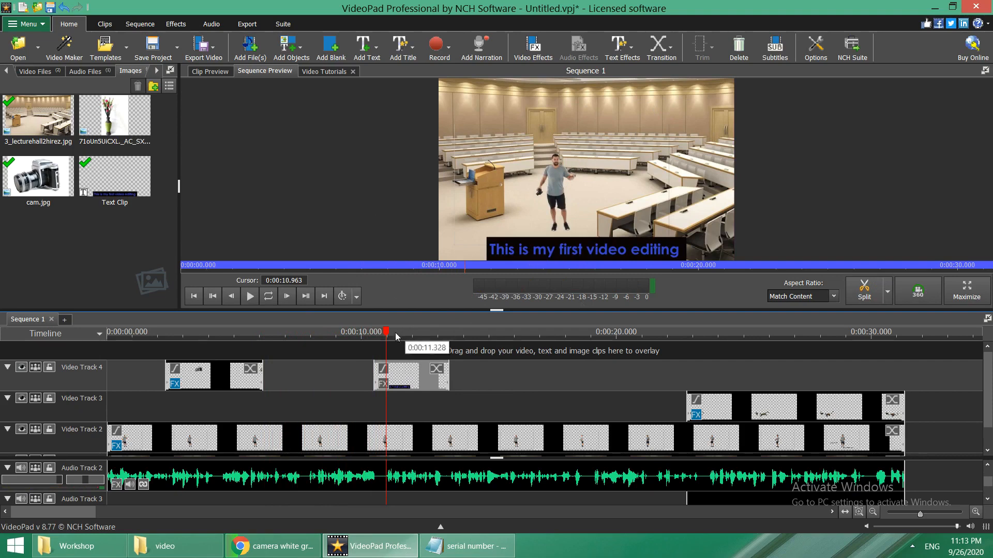
drag(395, 336, 333, 401)
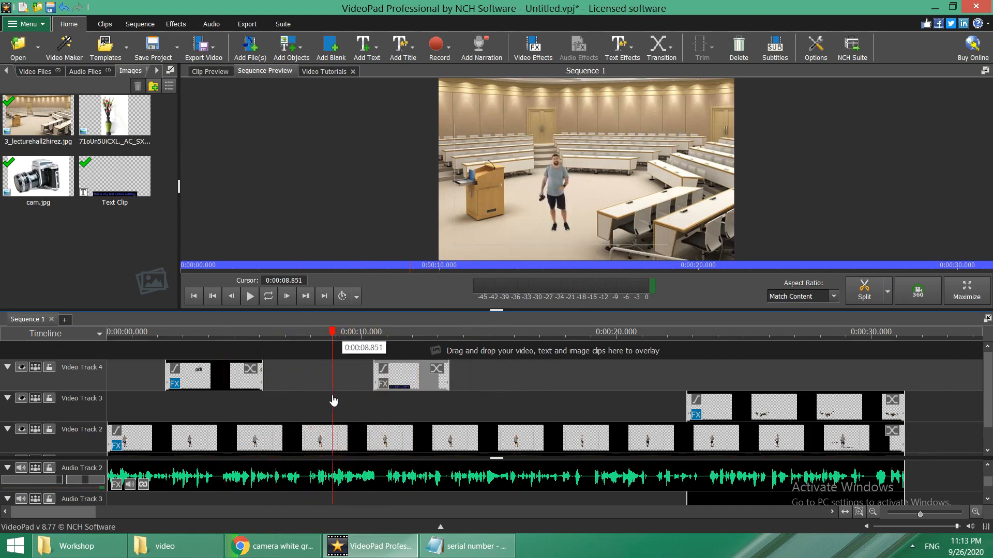
- Set up a video file export named "My first video editing file" saved in D:\Youtube Videos Stuff\Library\Workshop
click(243, 27)
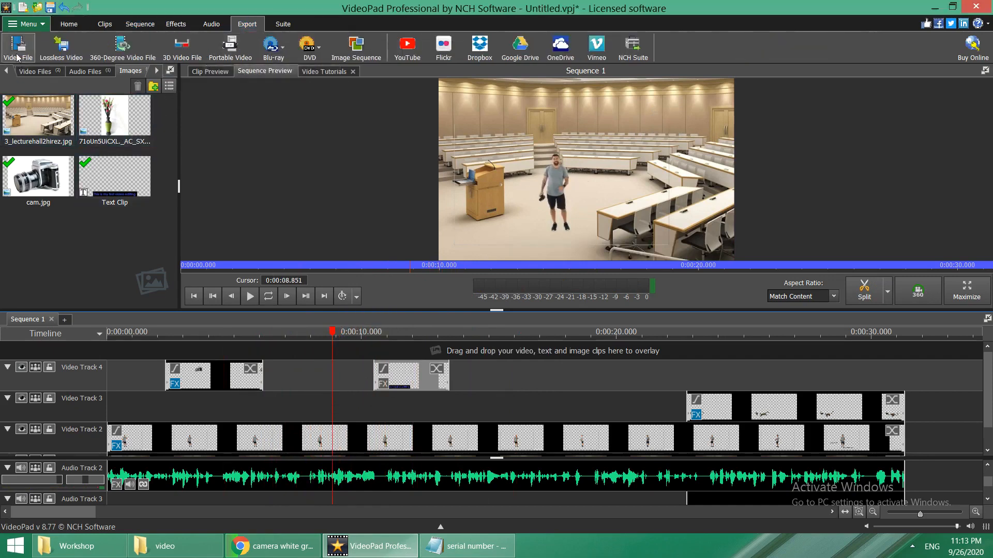
click(18, 55)
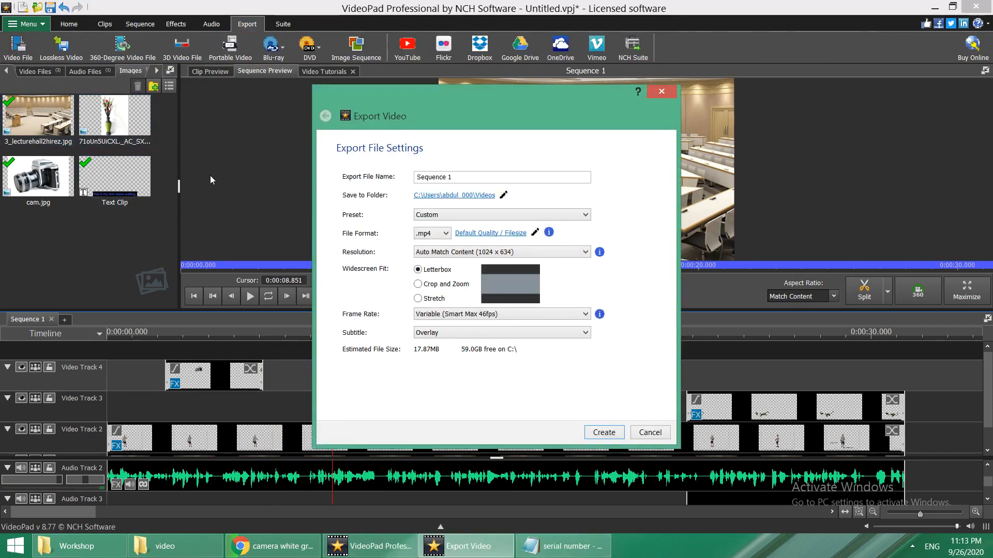
click(476, 197)
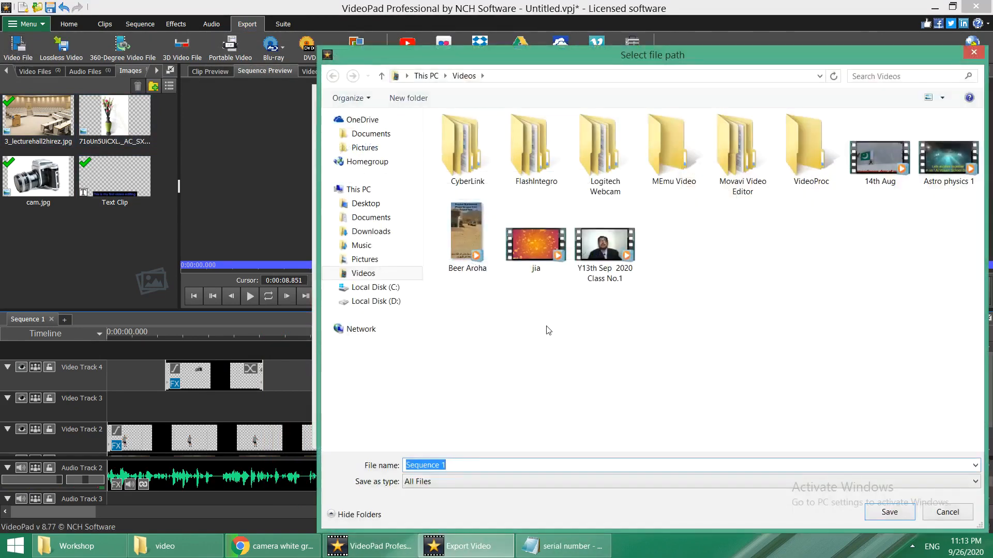
click(376, 302)
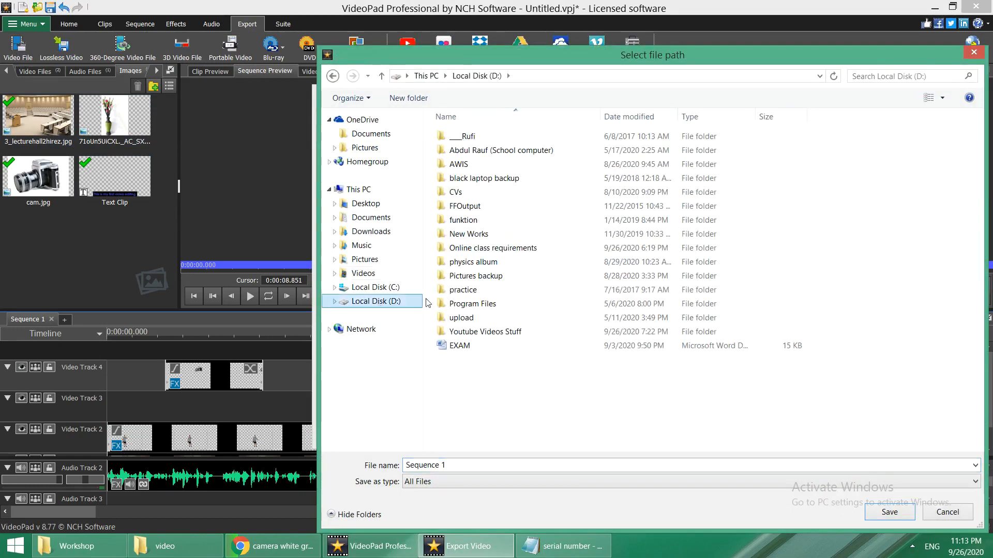
click(478, 337)
double_click(478, 337)
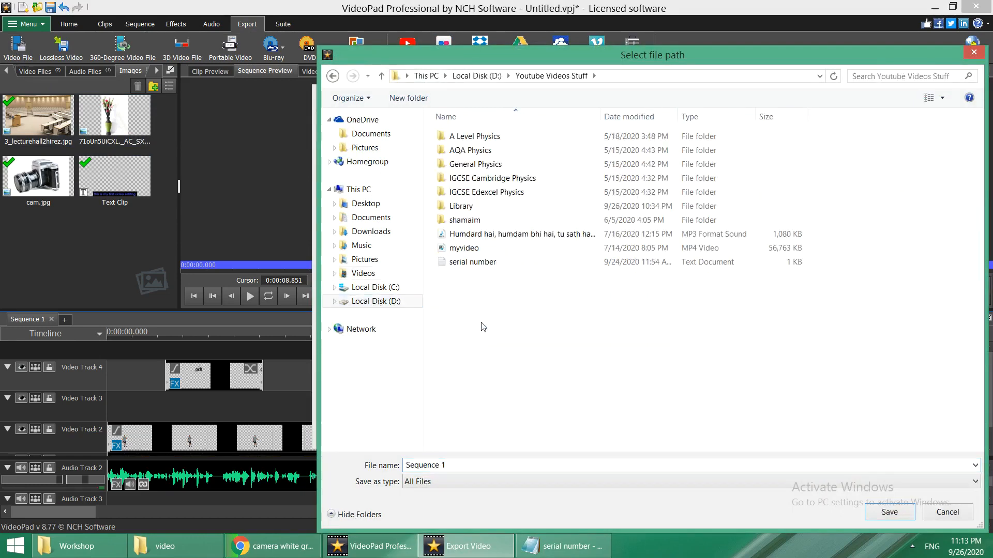
double_click(463, 207)
click(475, 235)
double_click(475, 236)
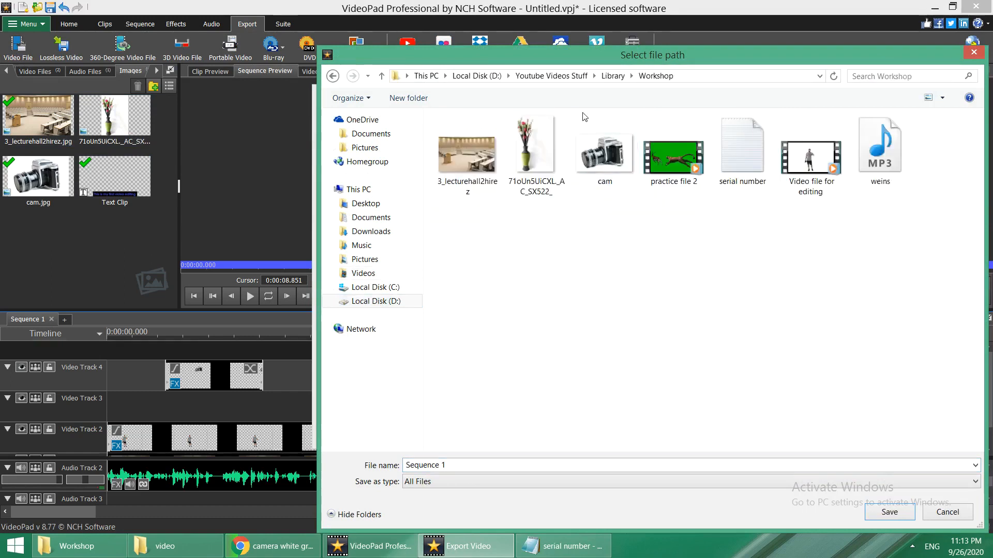
drag(571, 57, 489, 53)
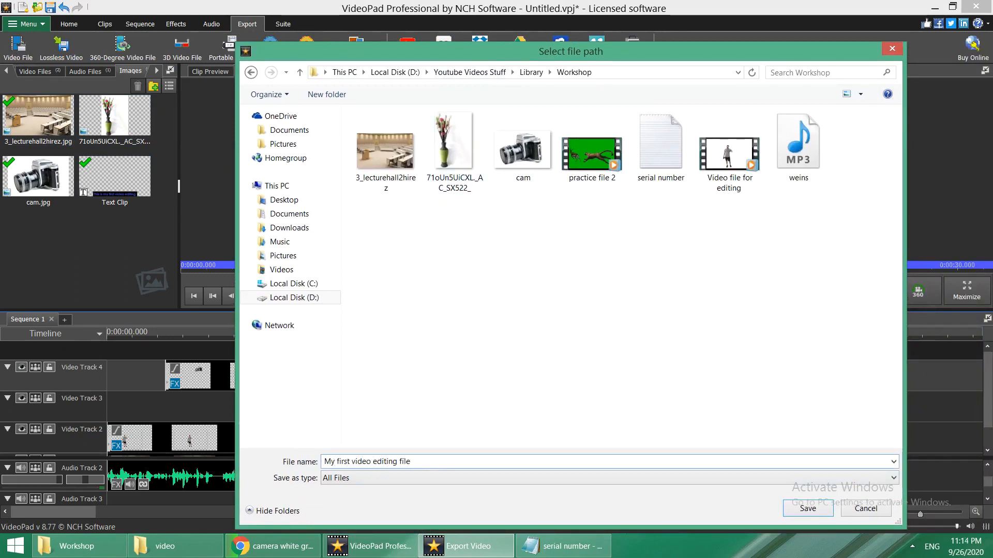
click(808, 513)
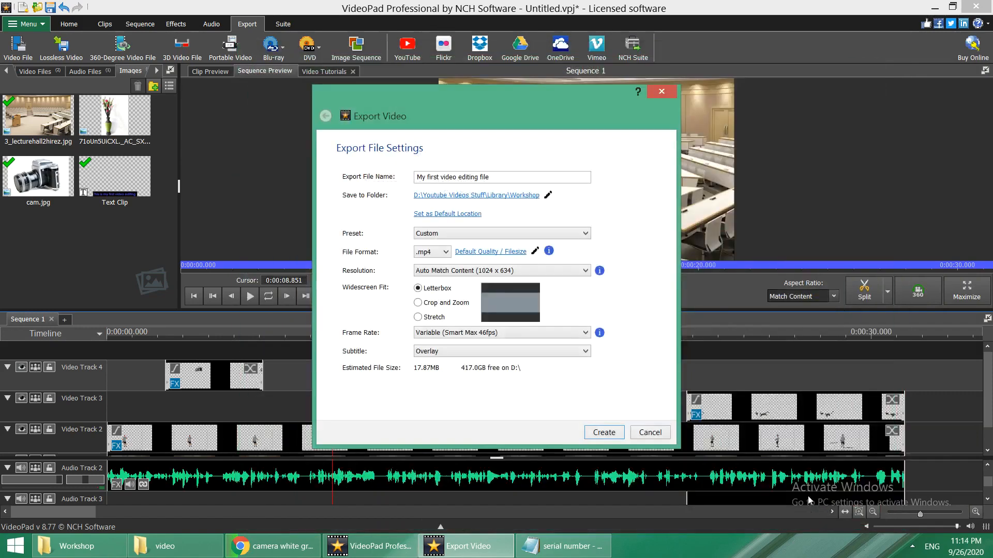
- Set the export resolution to 1920 x 1080 - 1080p HD and create the video, moving the export queue aside
click(490, 270)
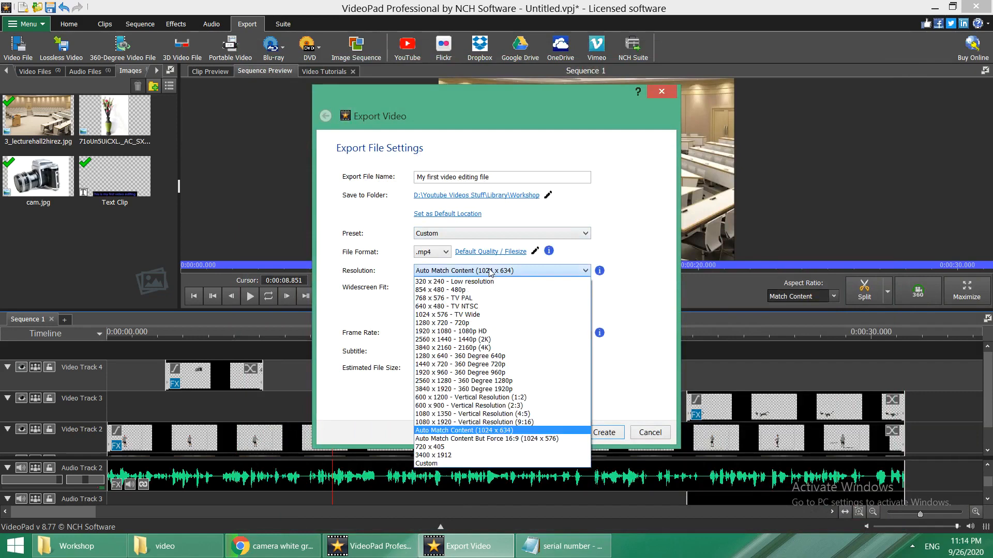
click(476, 331)
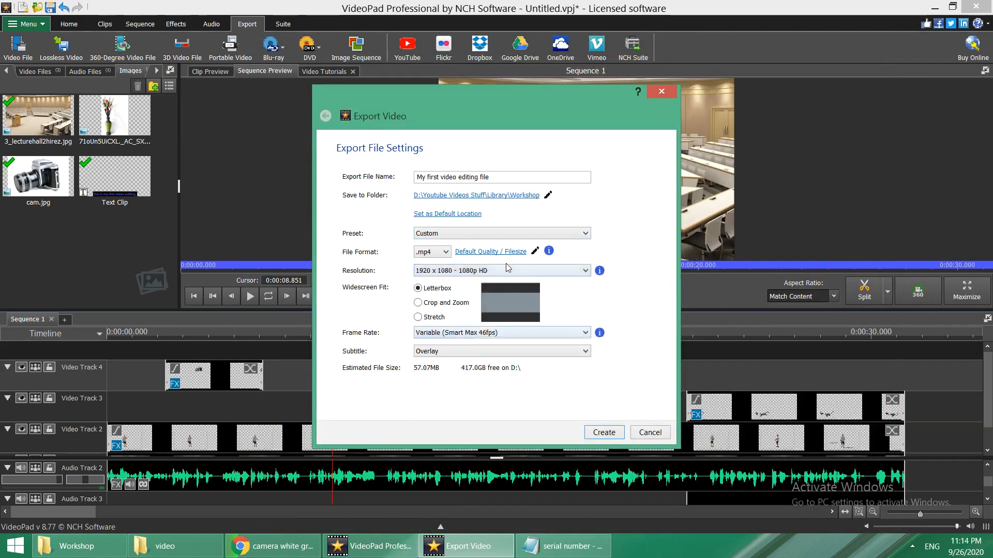
click(603, 434)
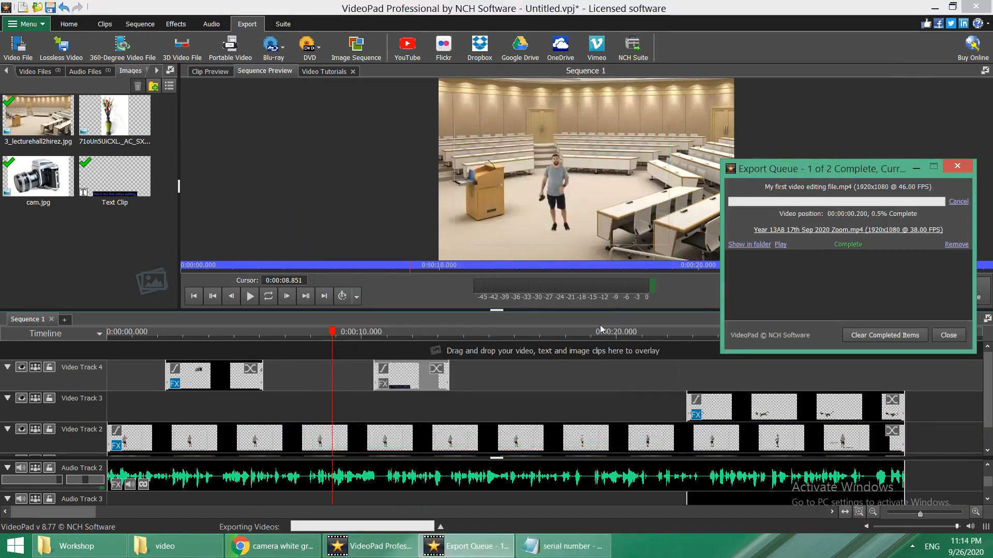
drag(822, 169, 578, 126)
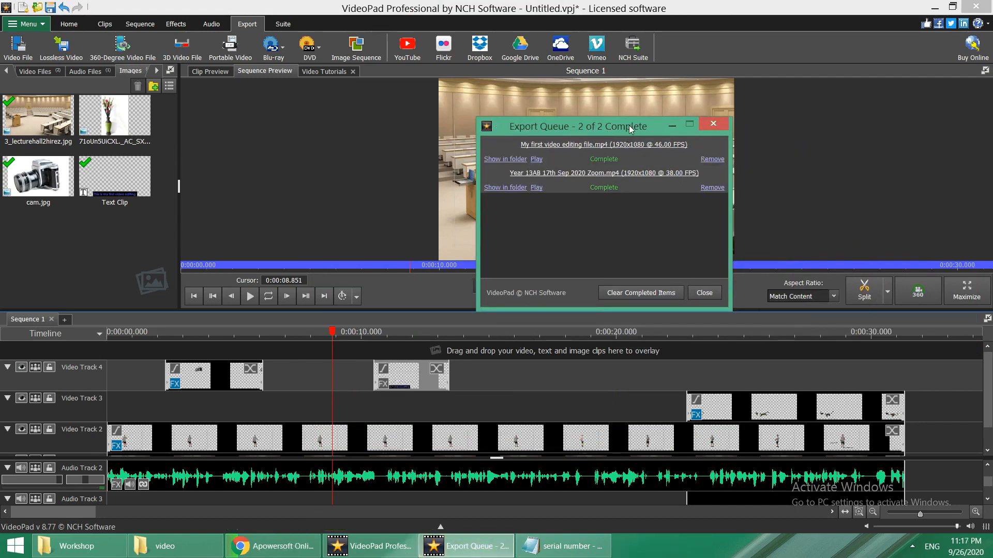
drag(630, 129, 753, 148)
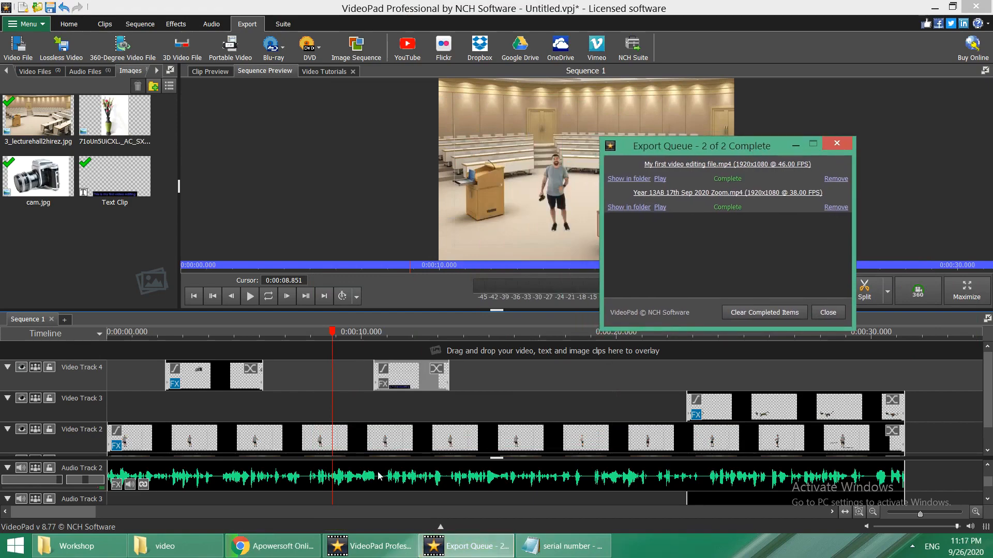
- Switch to the Workshop folder in File Explorer, refresh it and open the exported "My first video editing file" for viewing
click(200, 554)
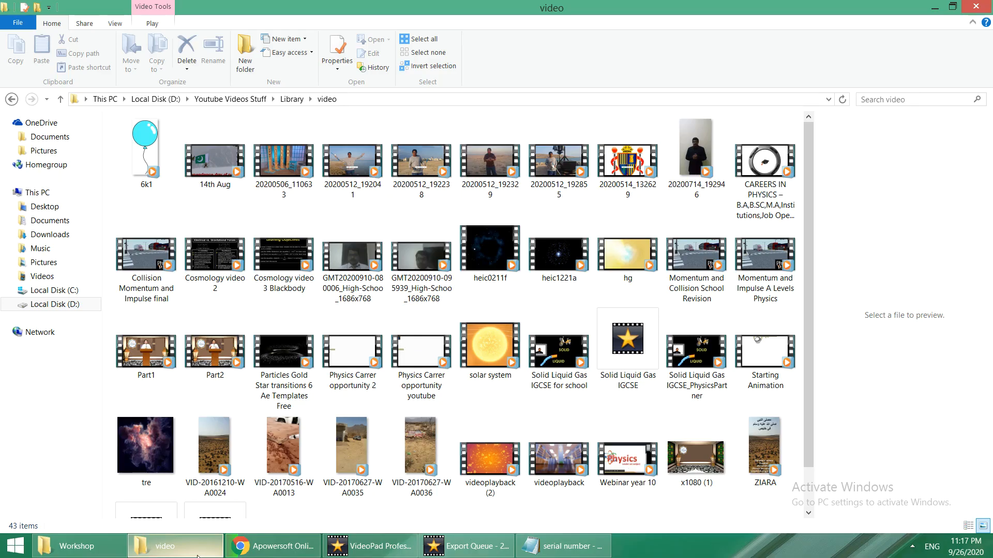
click(76, 546)
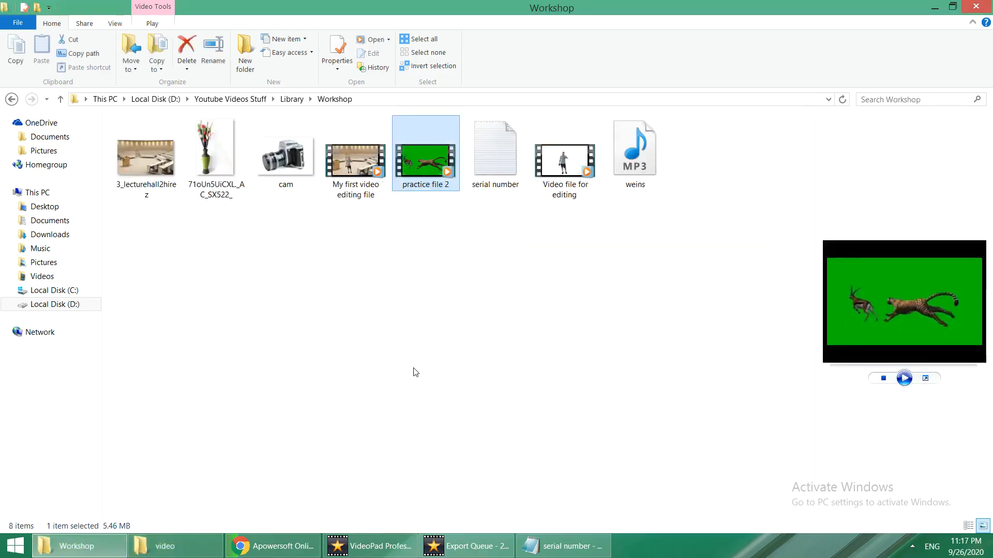
right_click(442, 312)
click(392, 357)
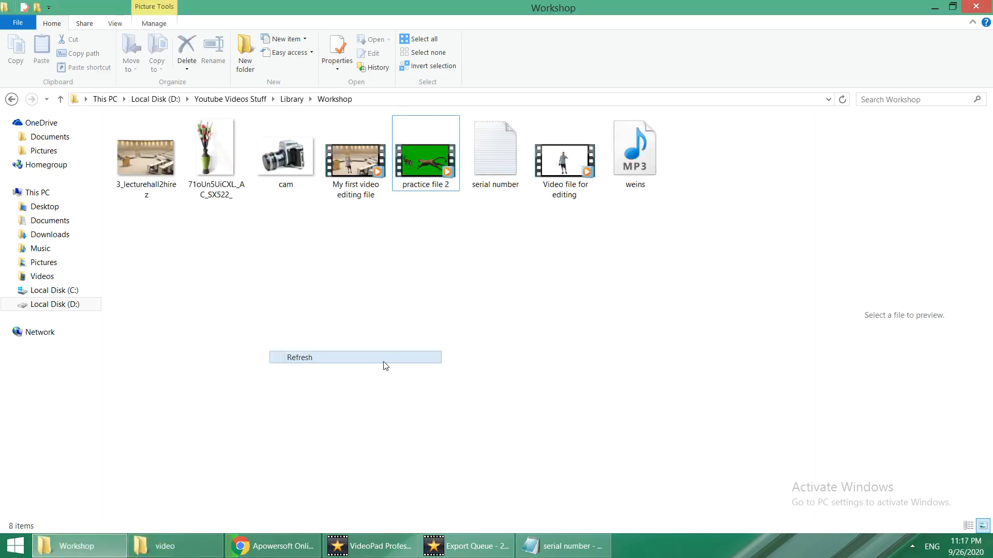
right_click(347, 183)
click(388, 219)
click(362, 190)
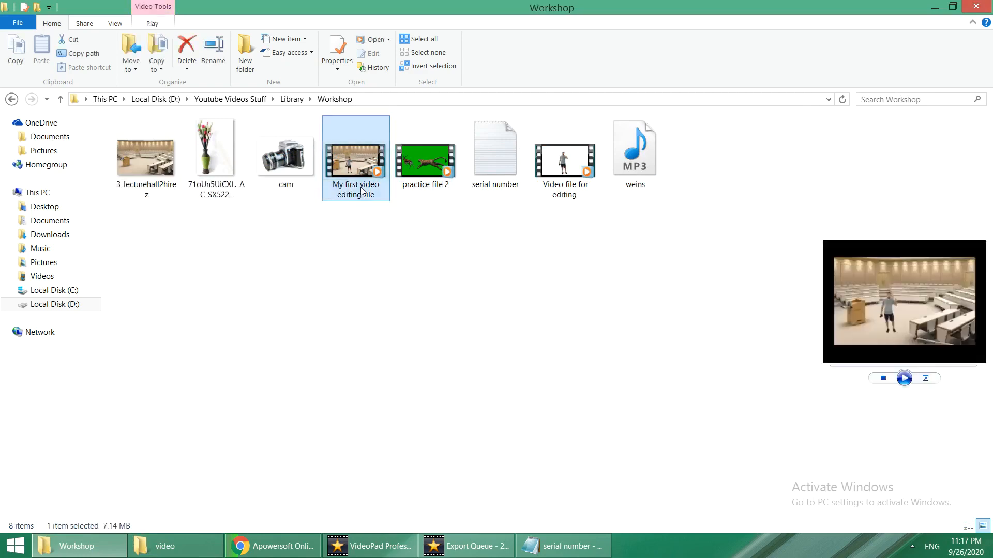
right_click(362, 190)
click(328, 190)
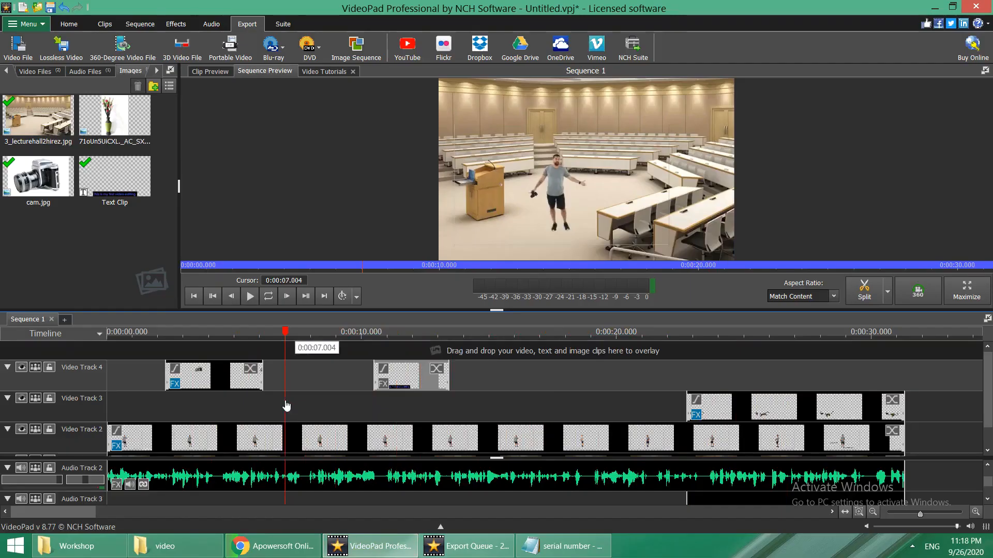
click(285, 401)
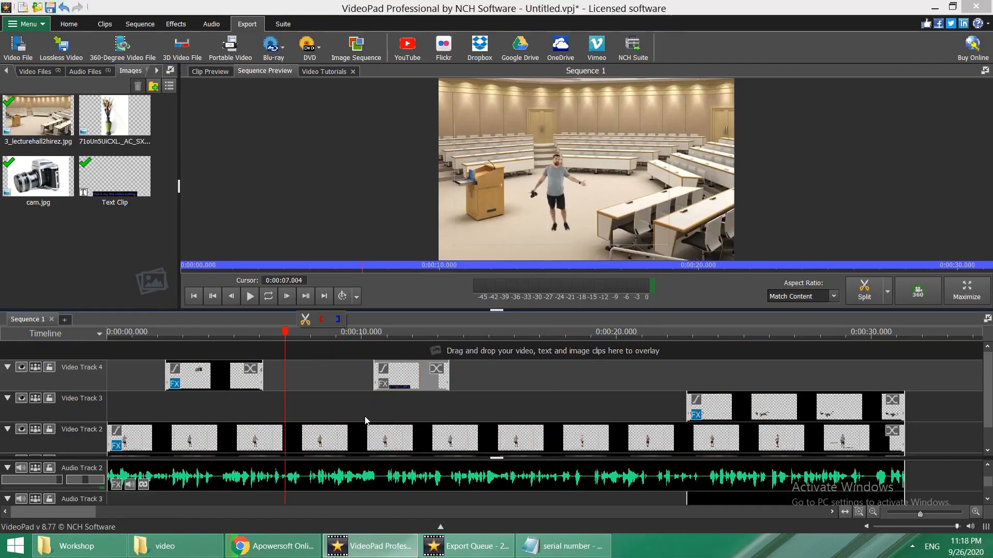